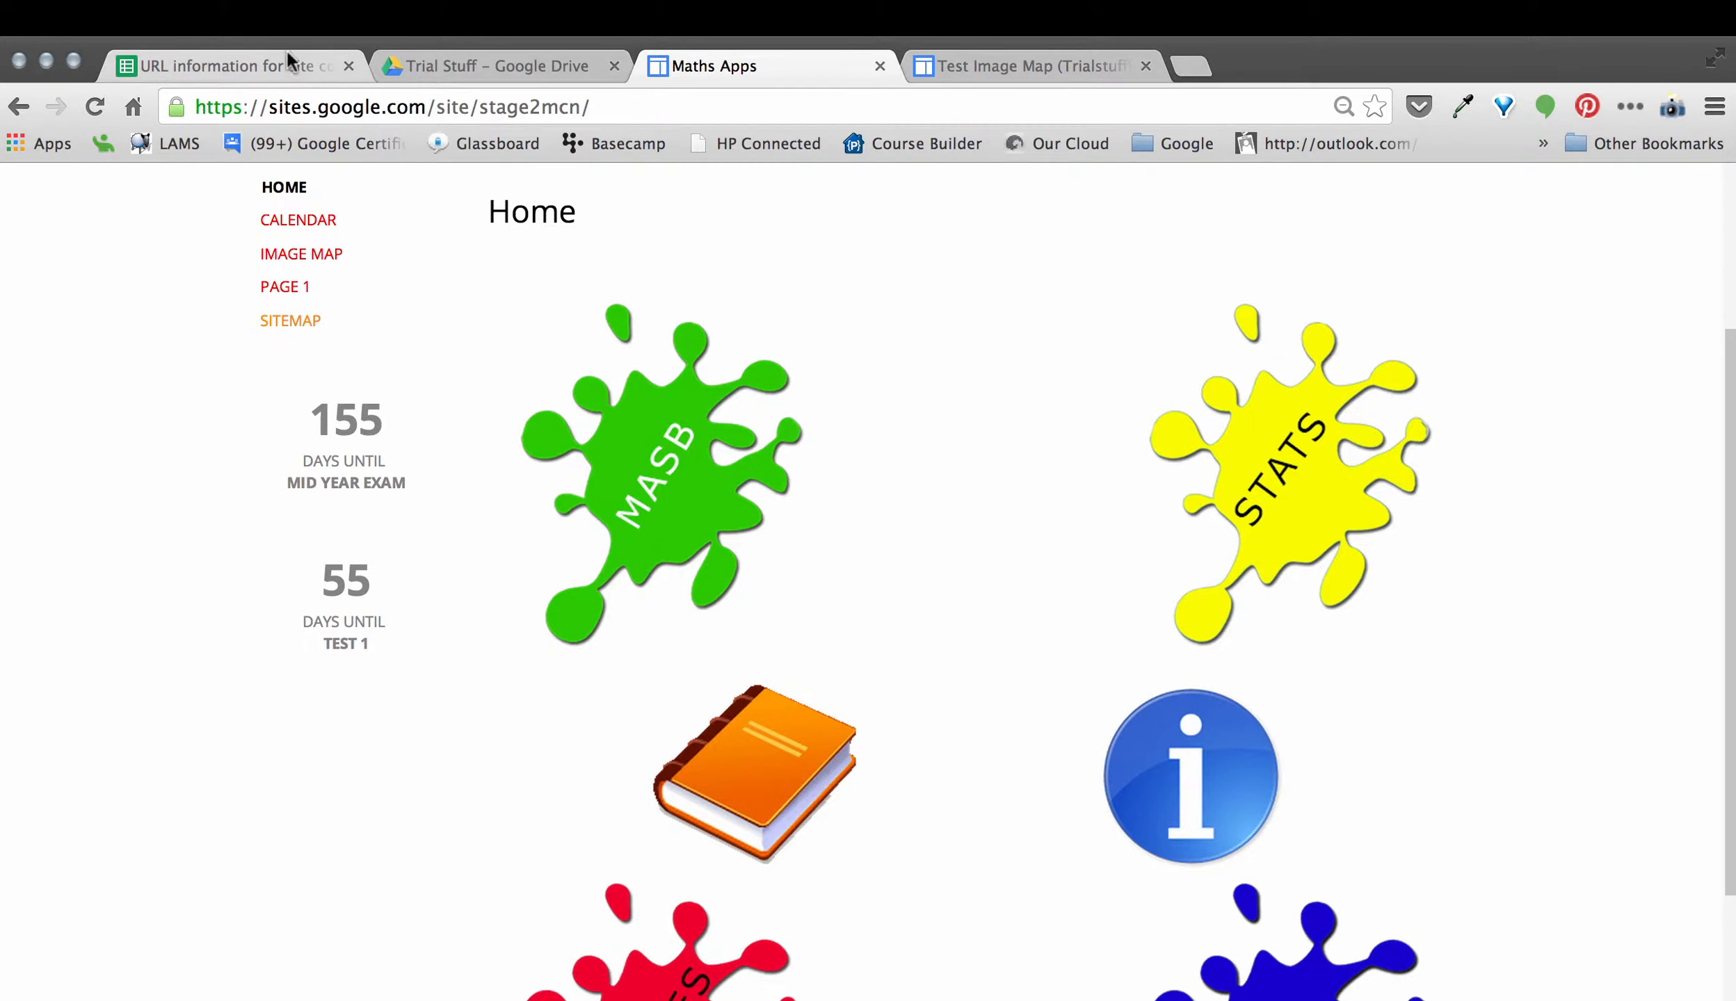
Step: Switch to Google Drive, create a new drawing in the Trial Stuff folder and rename it as Test
click(518, 70)
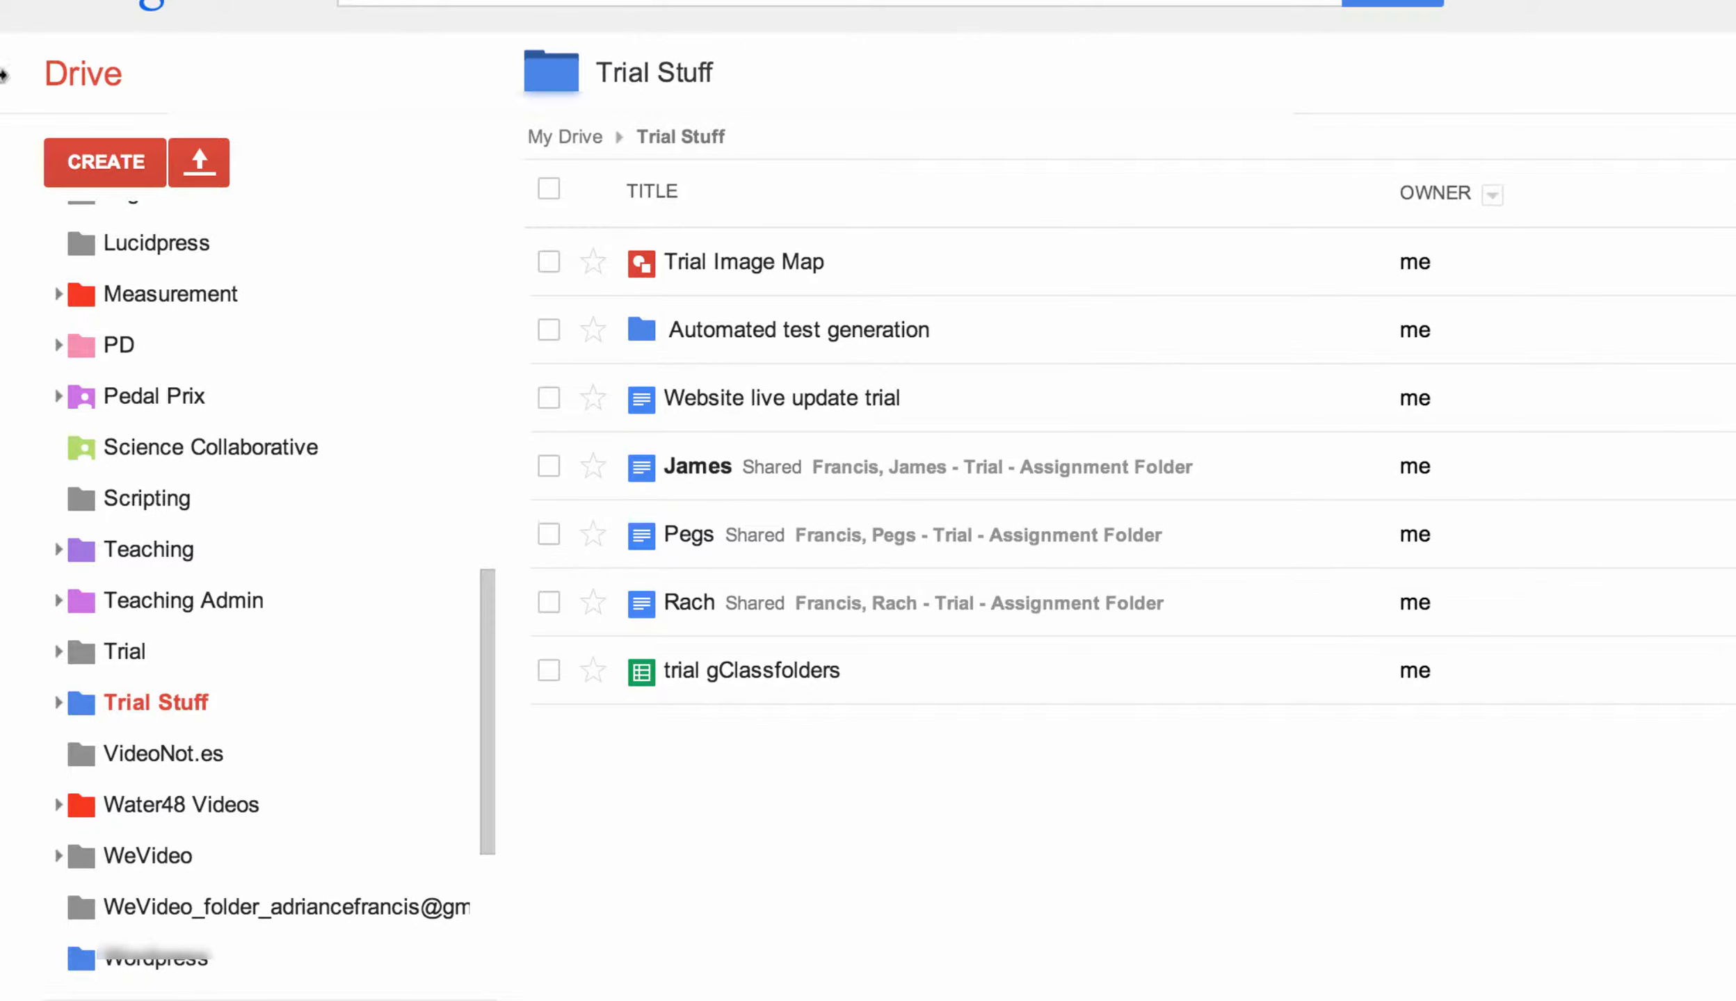
click(104, 161)
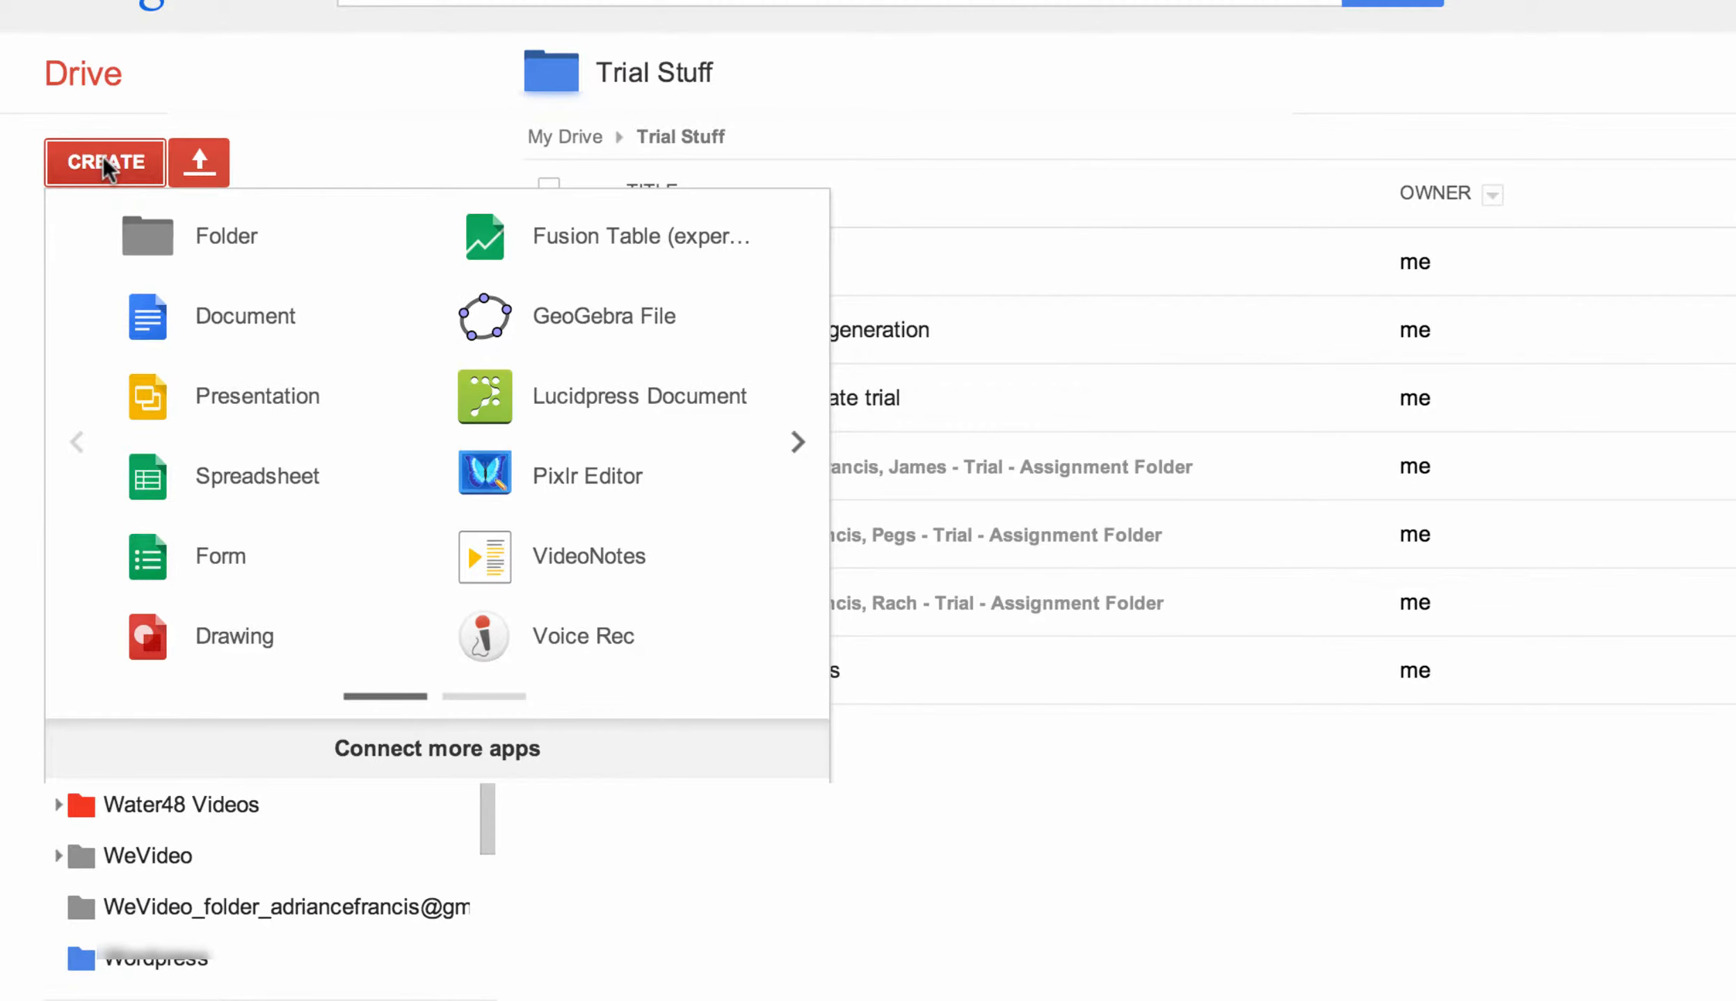
click(220, 612)
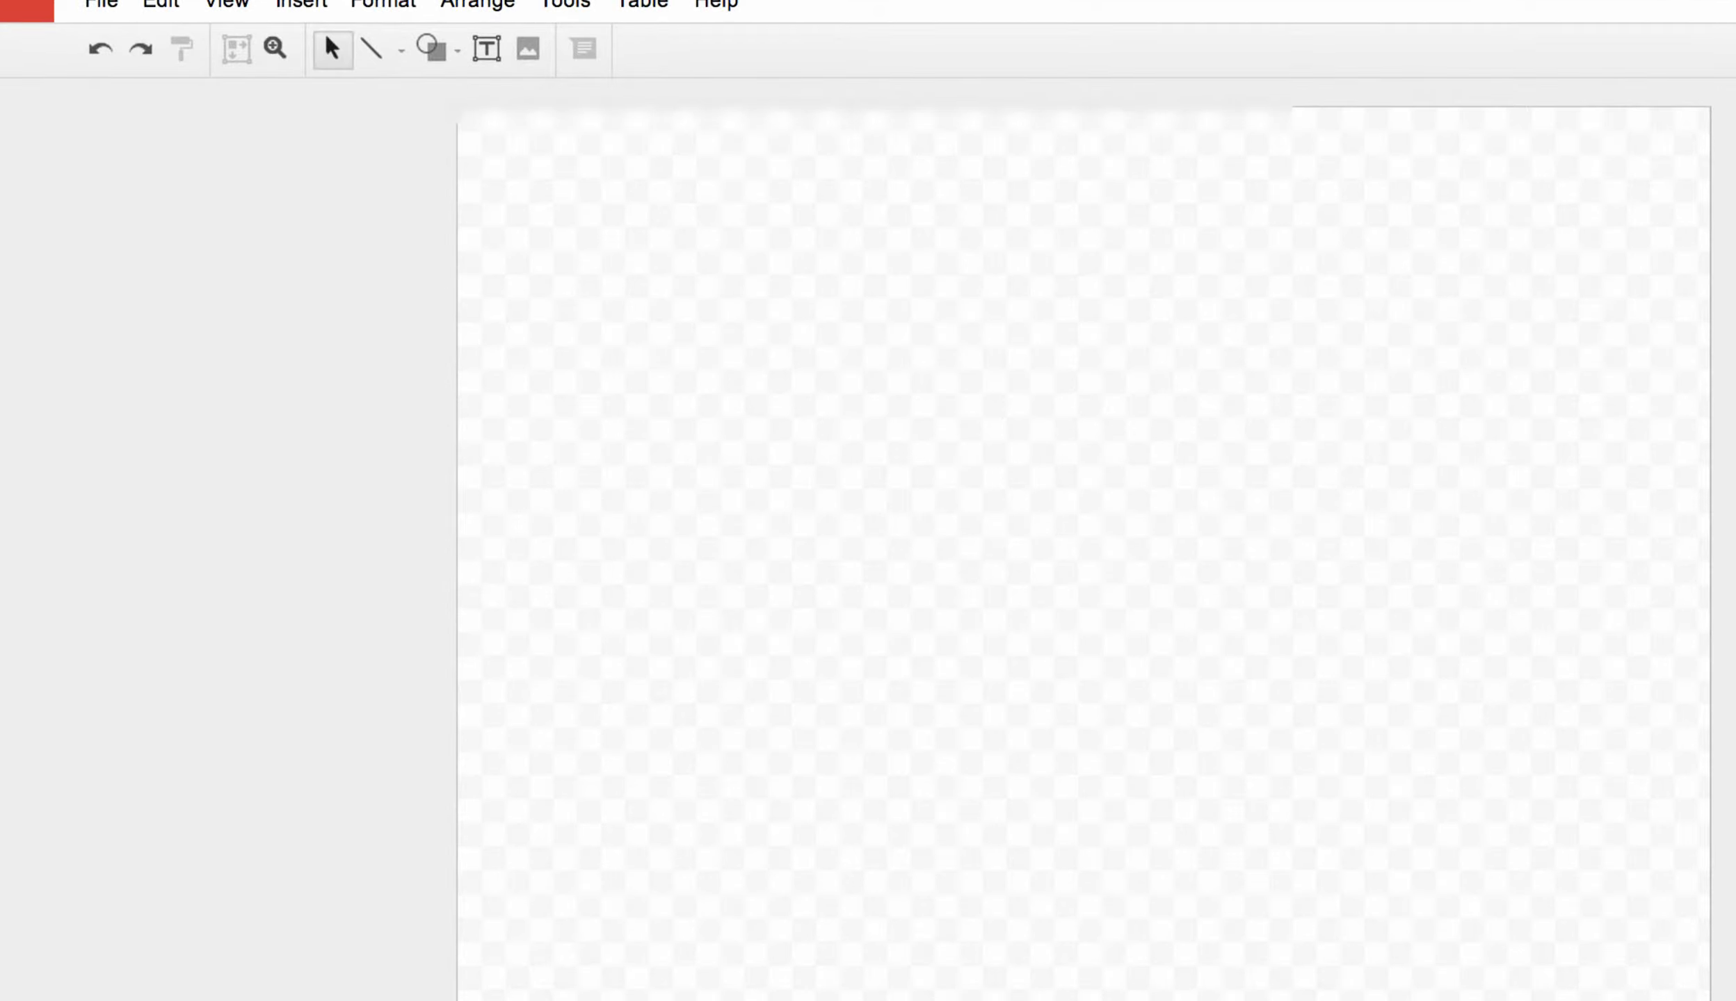
text(Test)
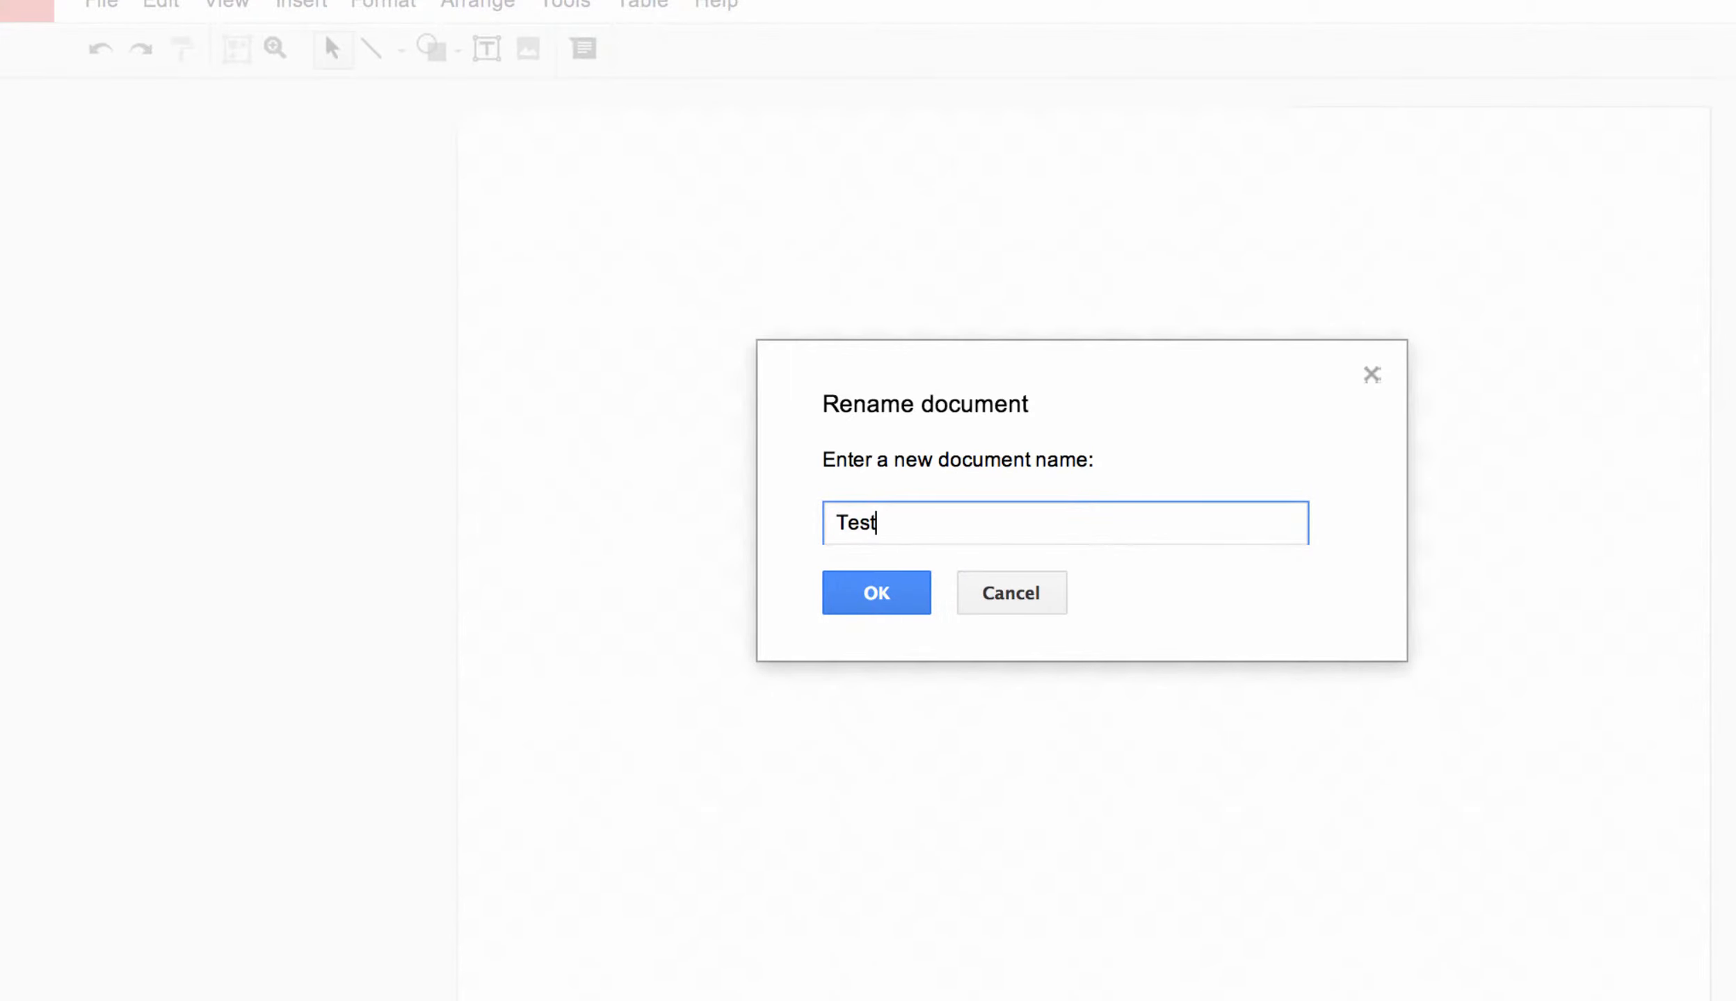
click(853, 591)
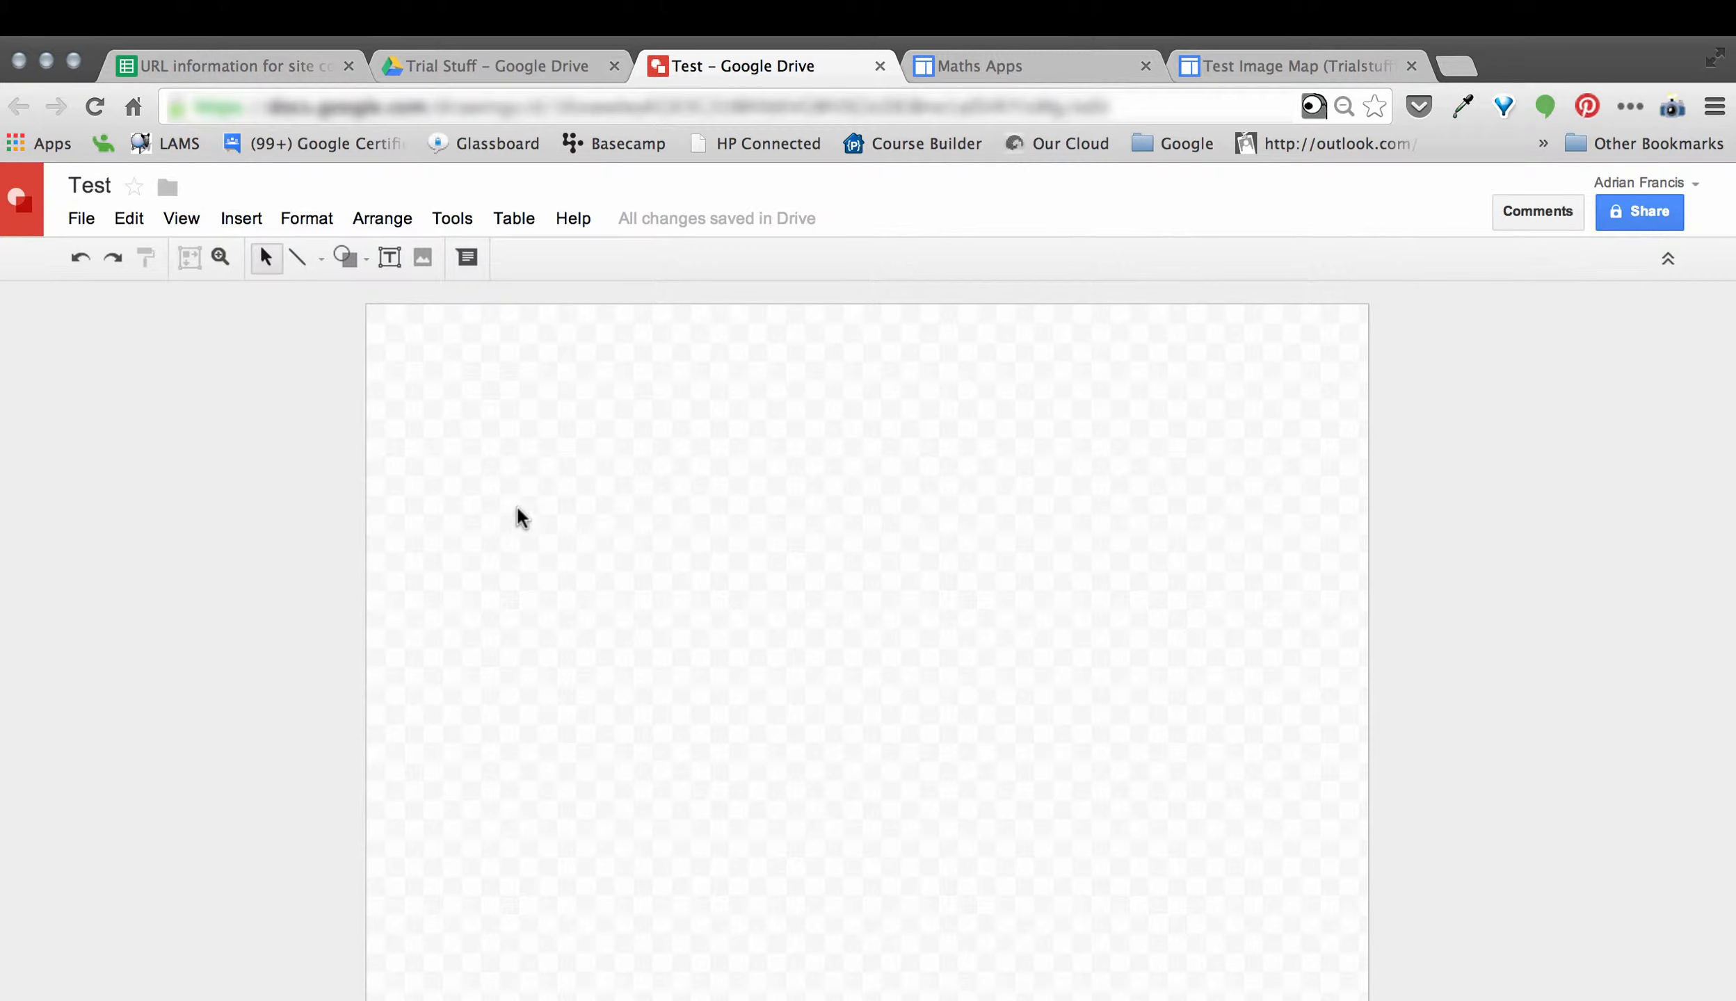
Step: Set the drawing canvas background to Transparent
right_click(492, 475)
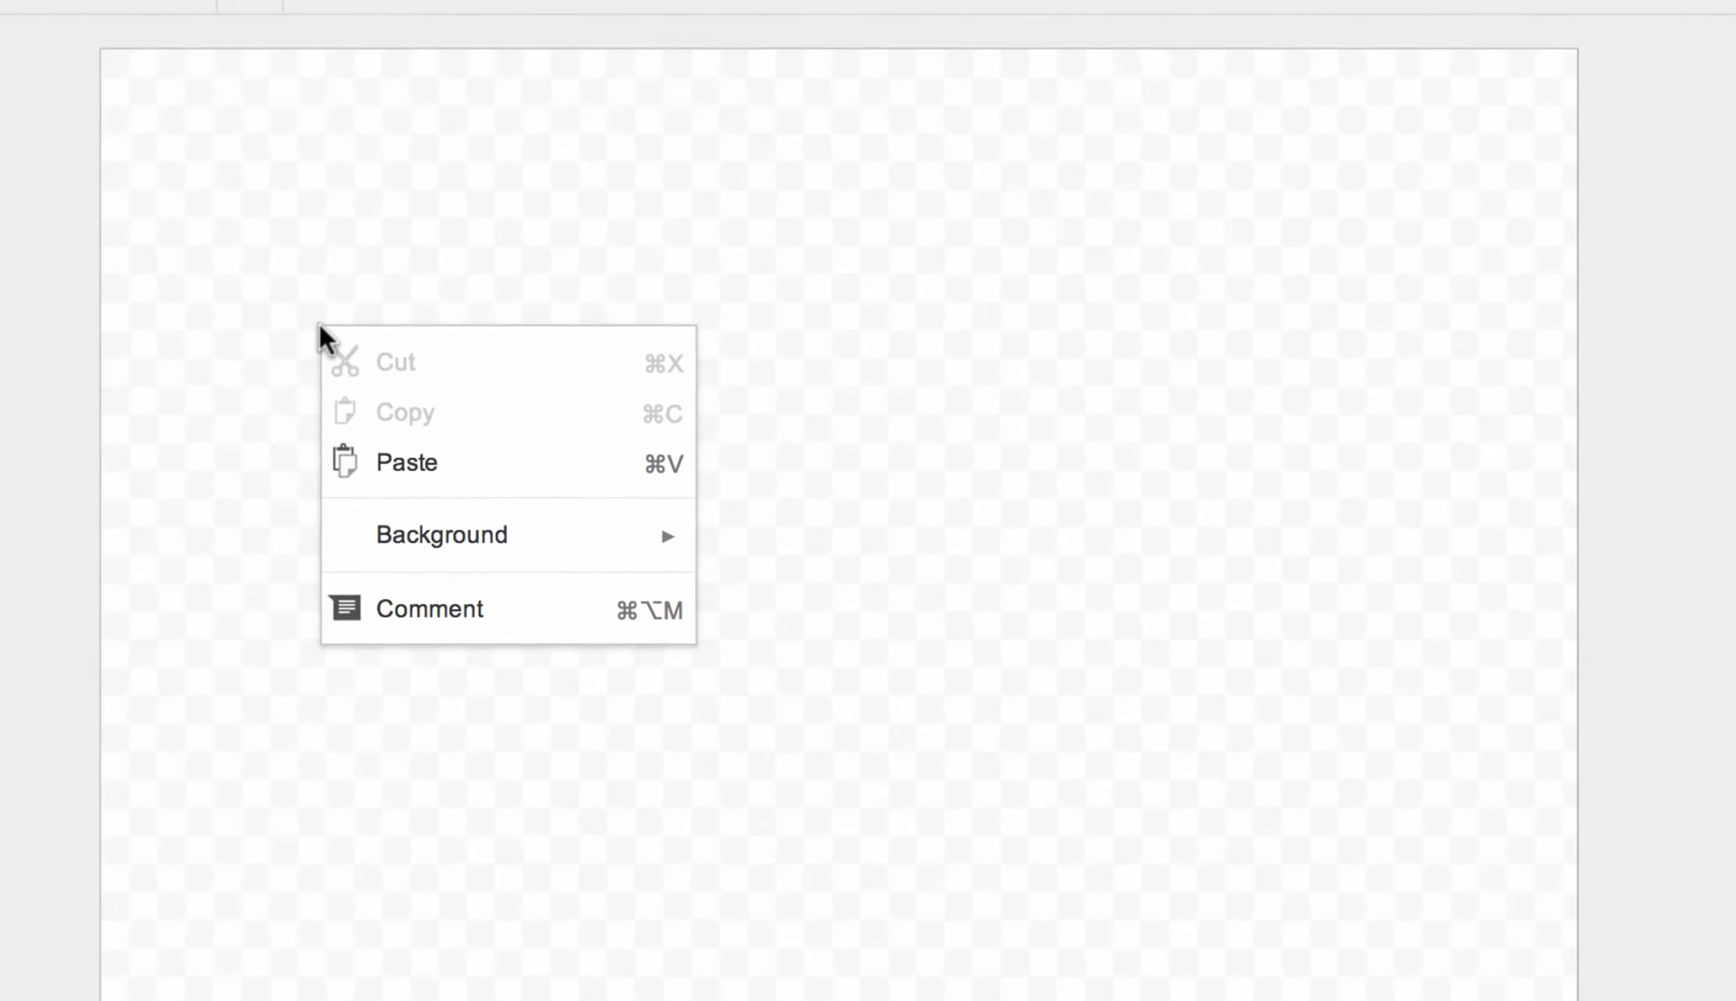
mouse_move(572, 631)
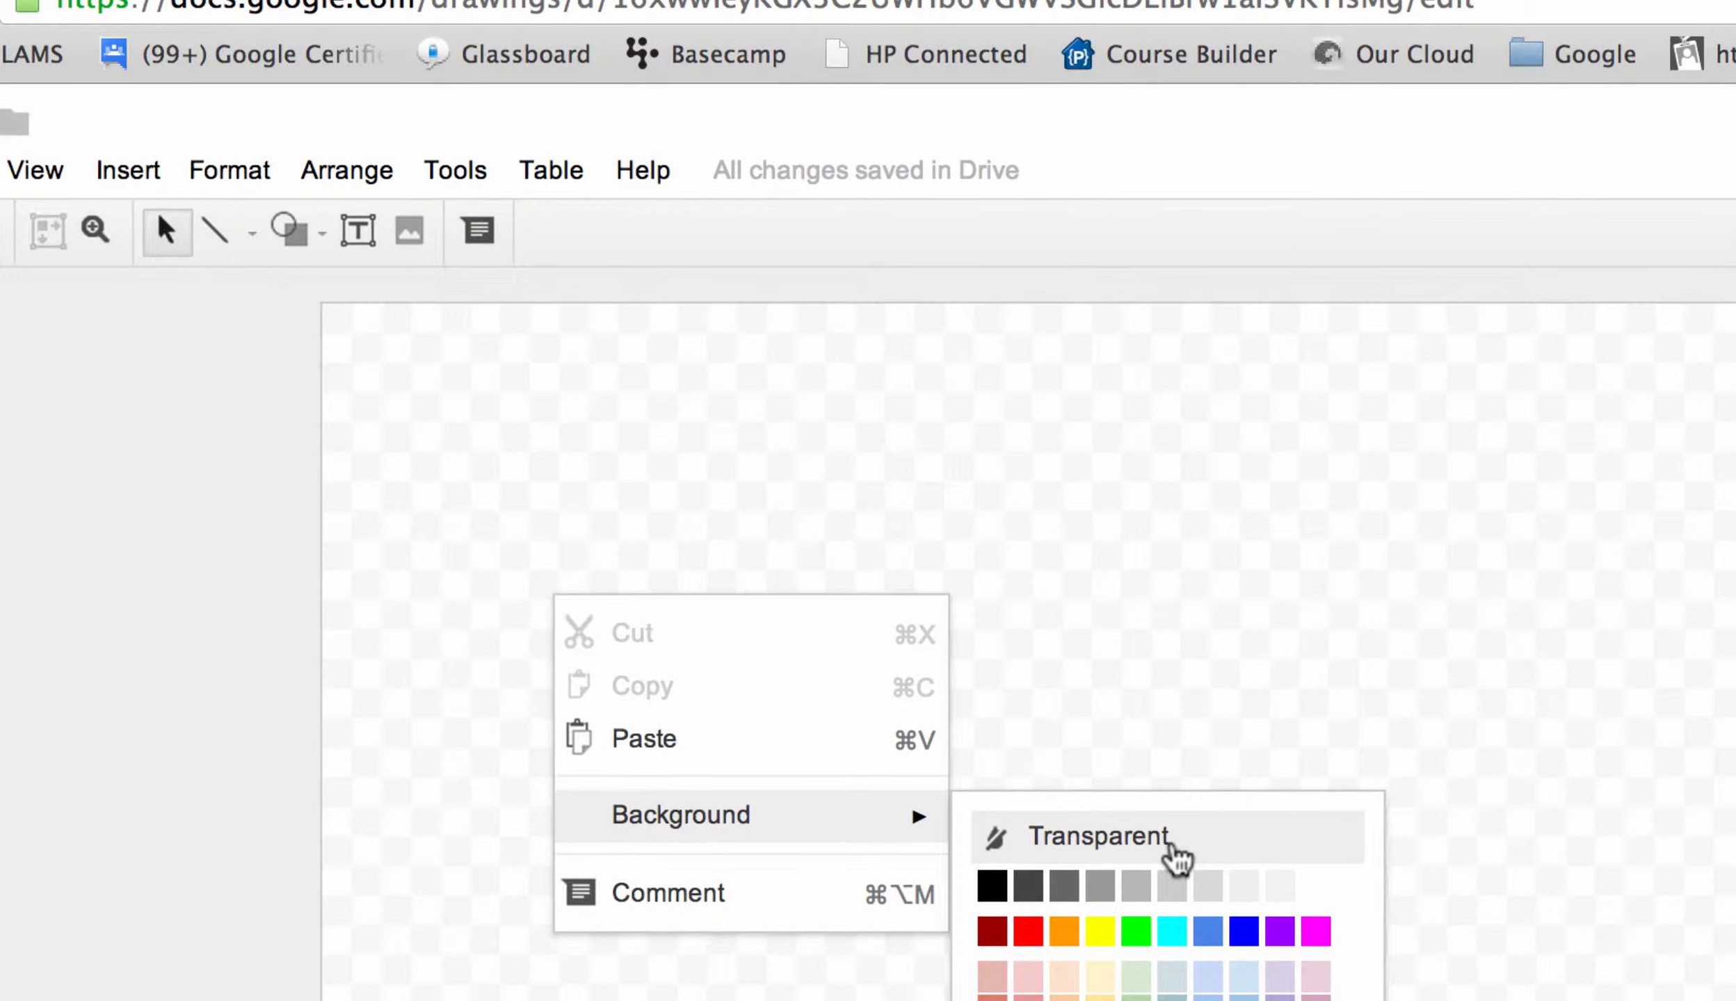
click(1173, 847)
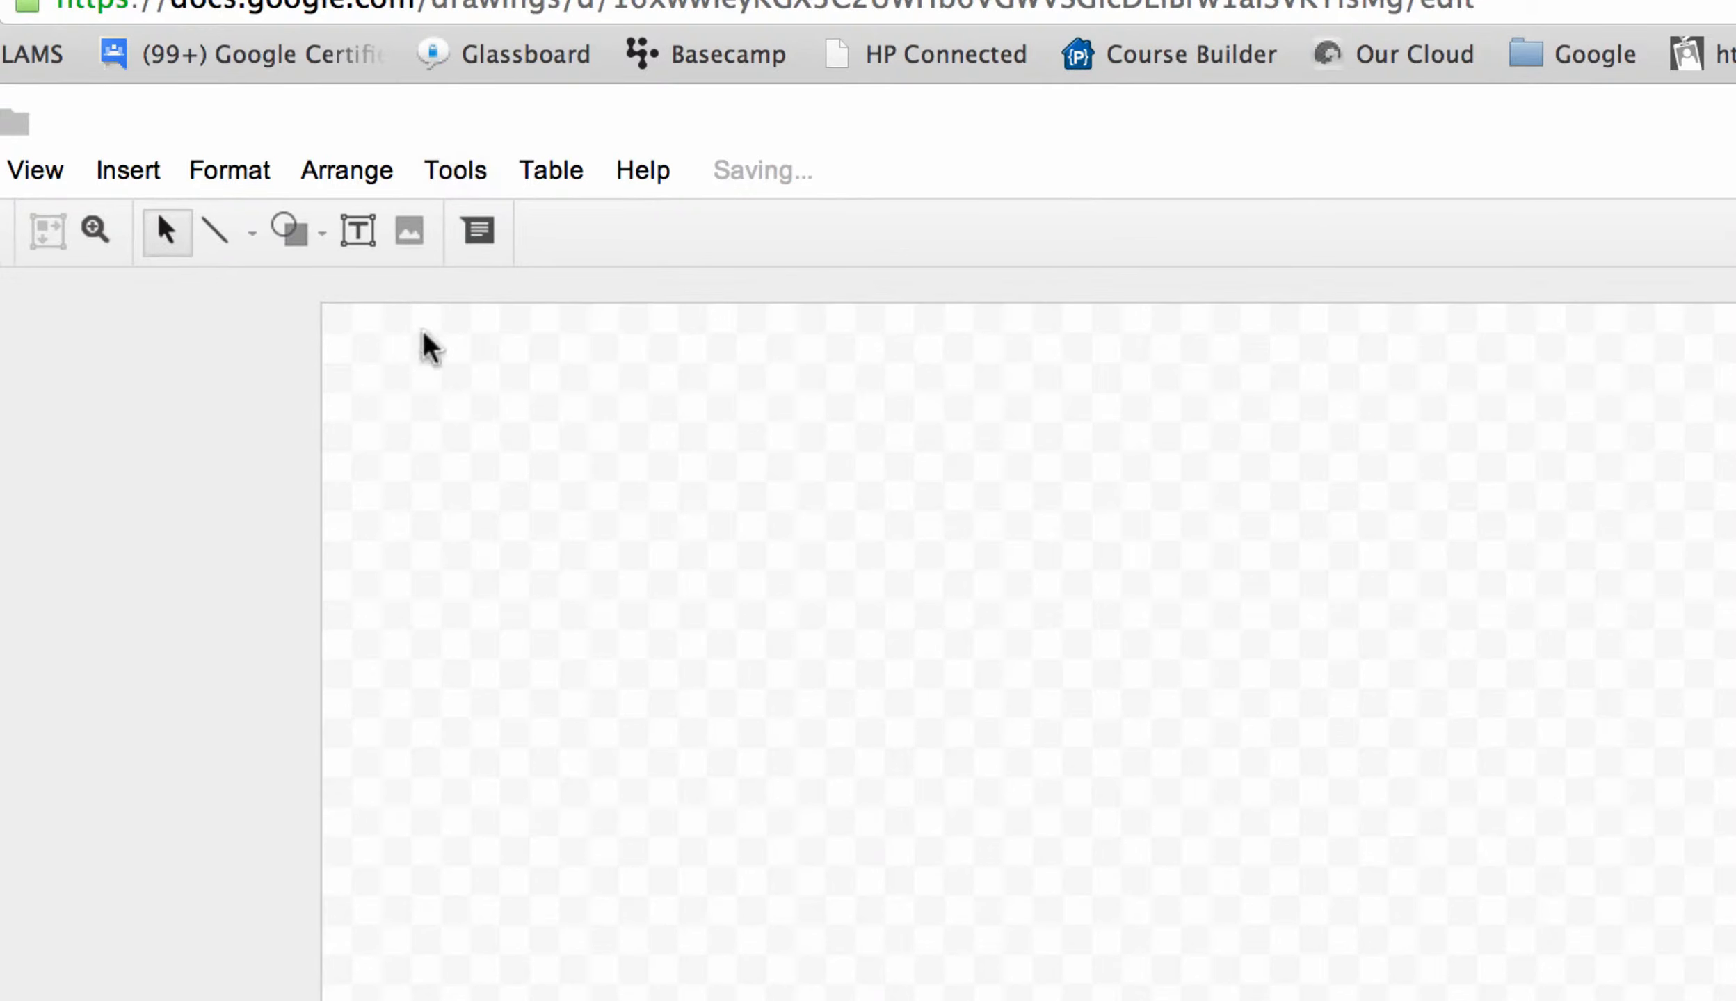
Step: Insert the image Master Image Map MCN site.png into the drawing by uploading it from the MCN Google Site folder
click(414, 235)
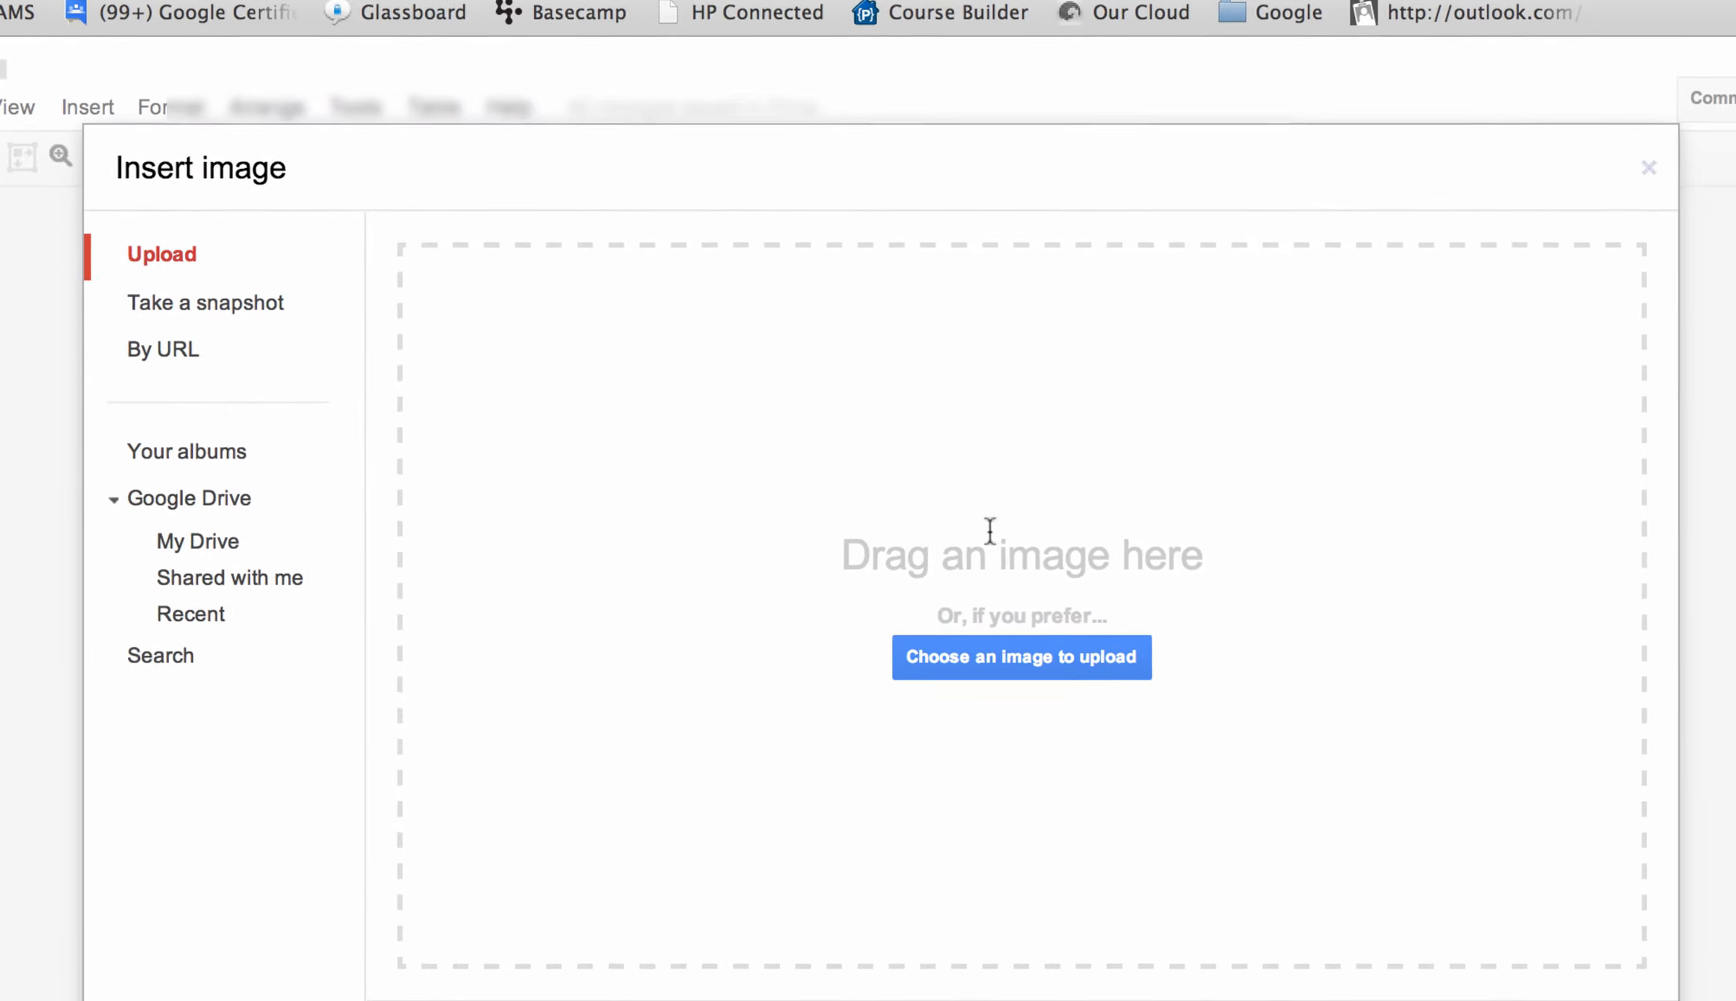
click(1099, 706)
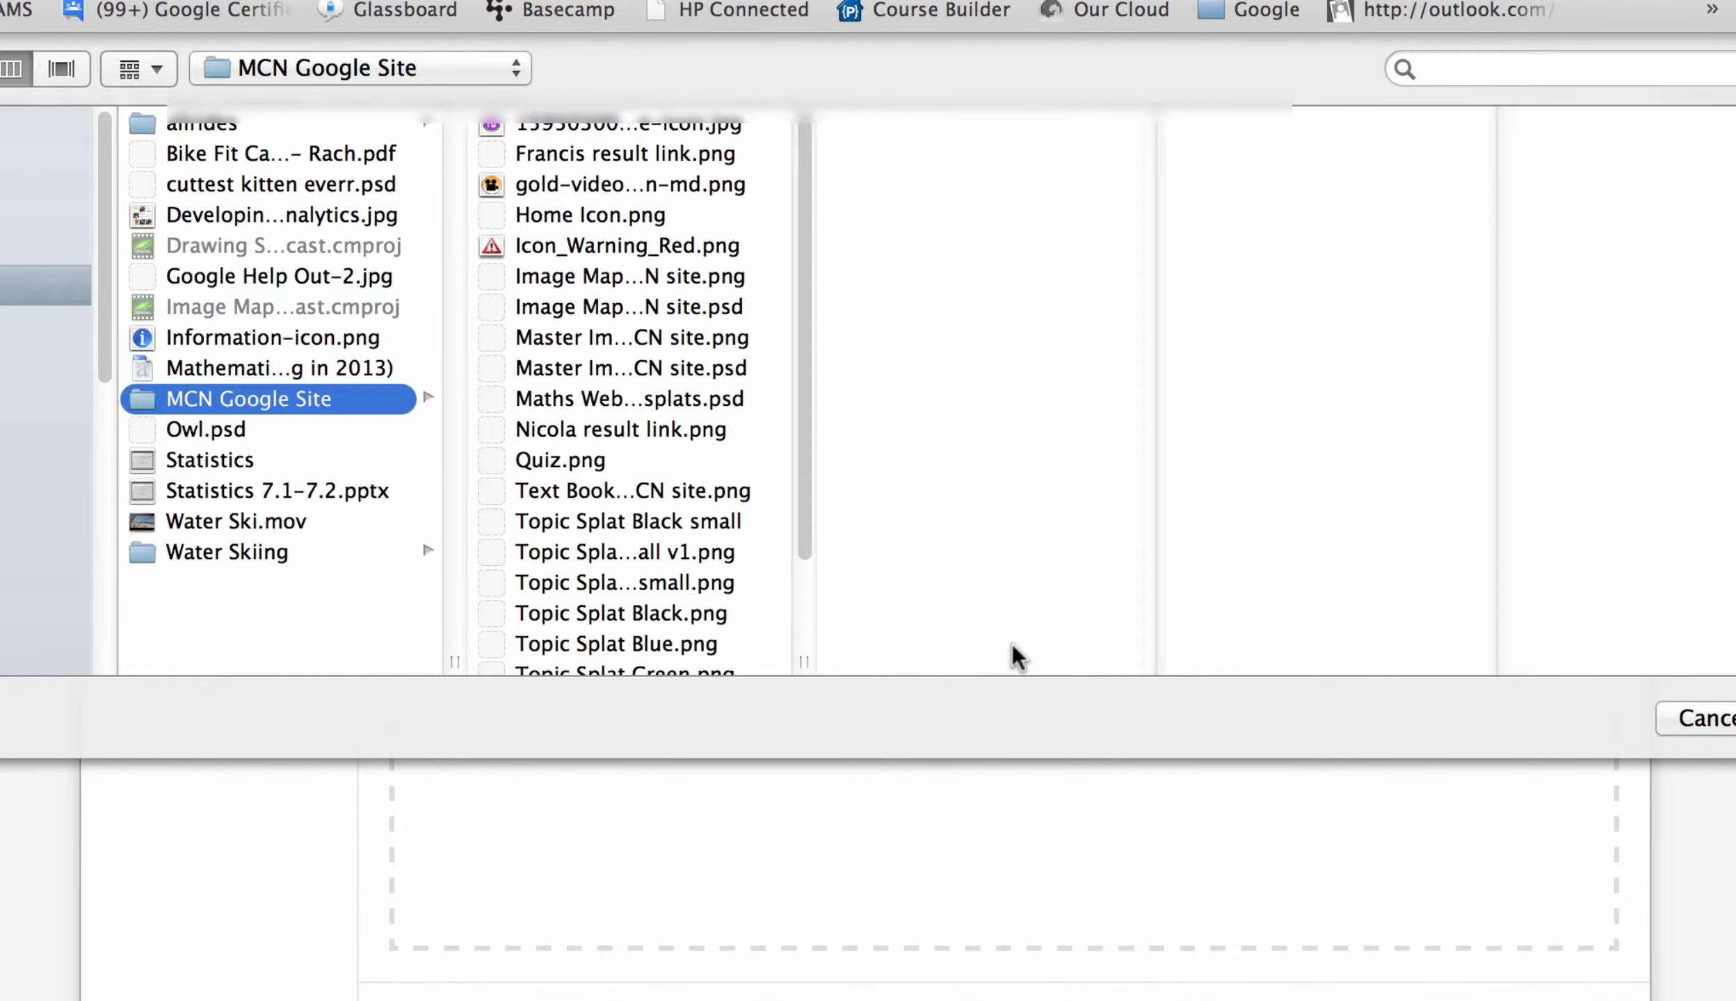
drag(807, 662, 1116, 662)
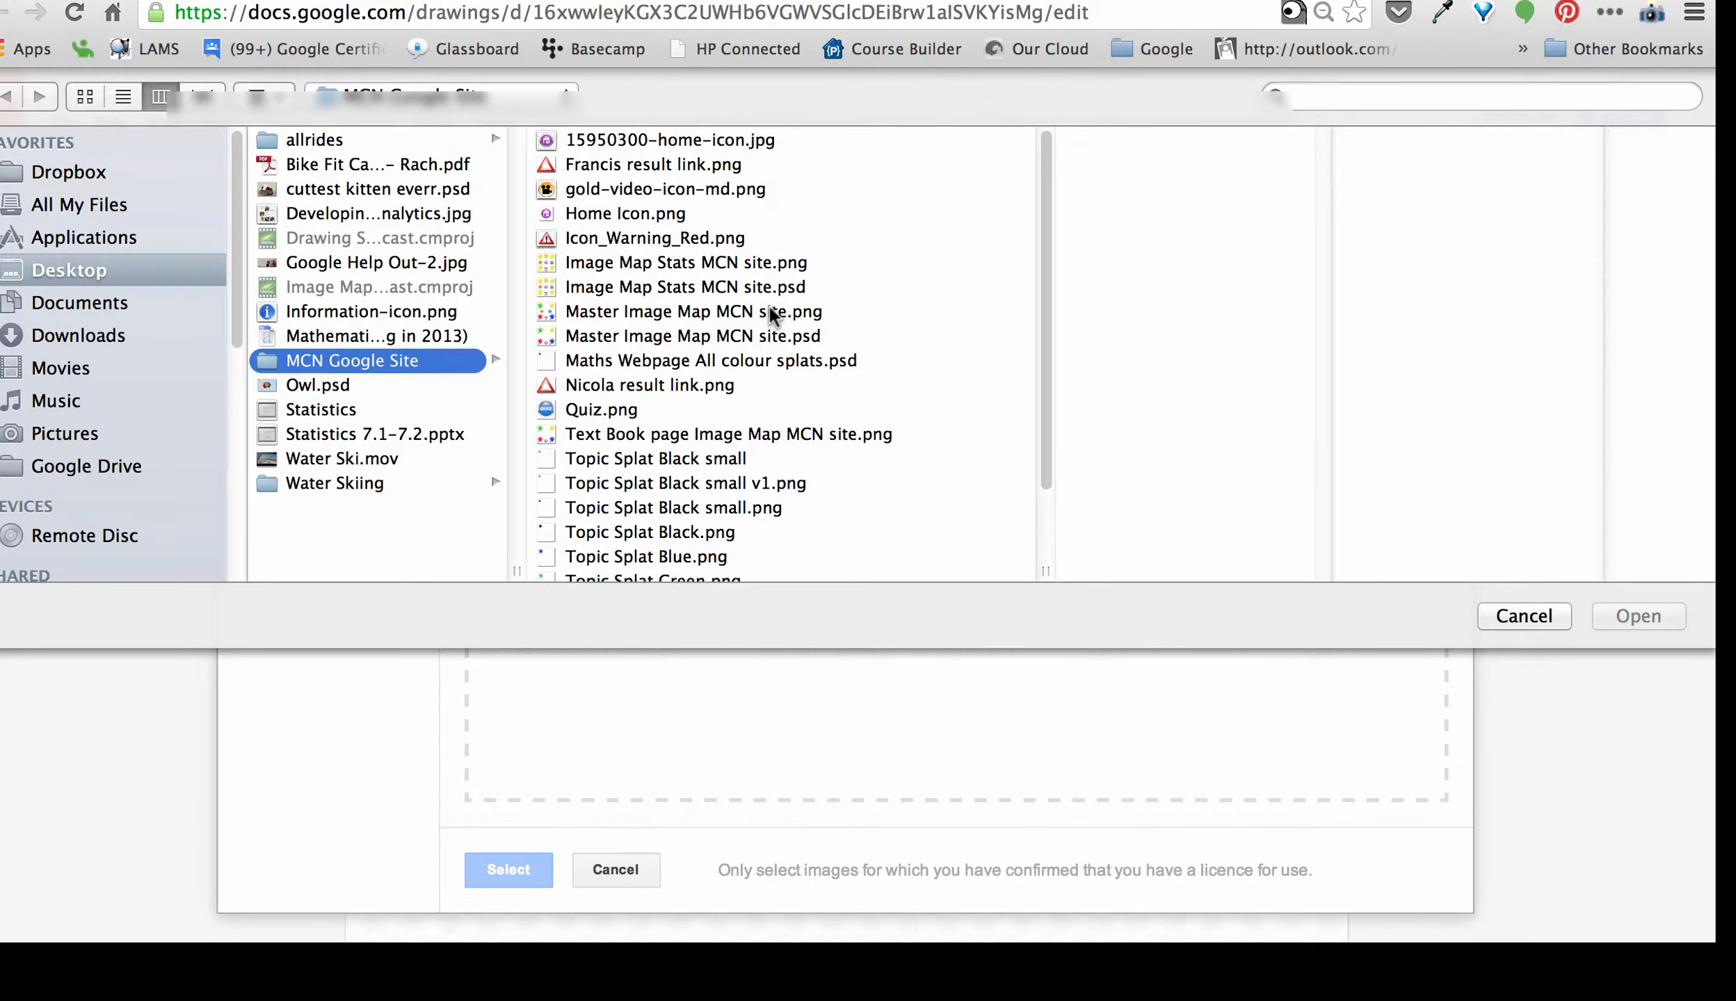
click(772, 313)
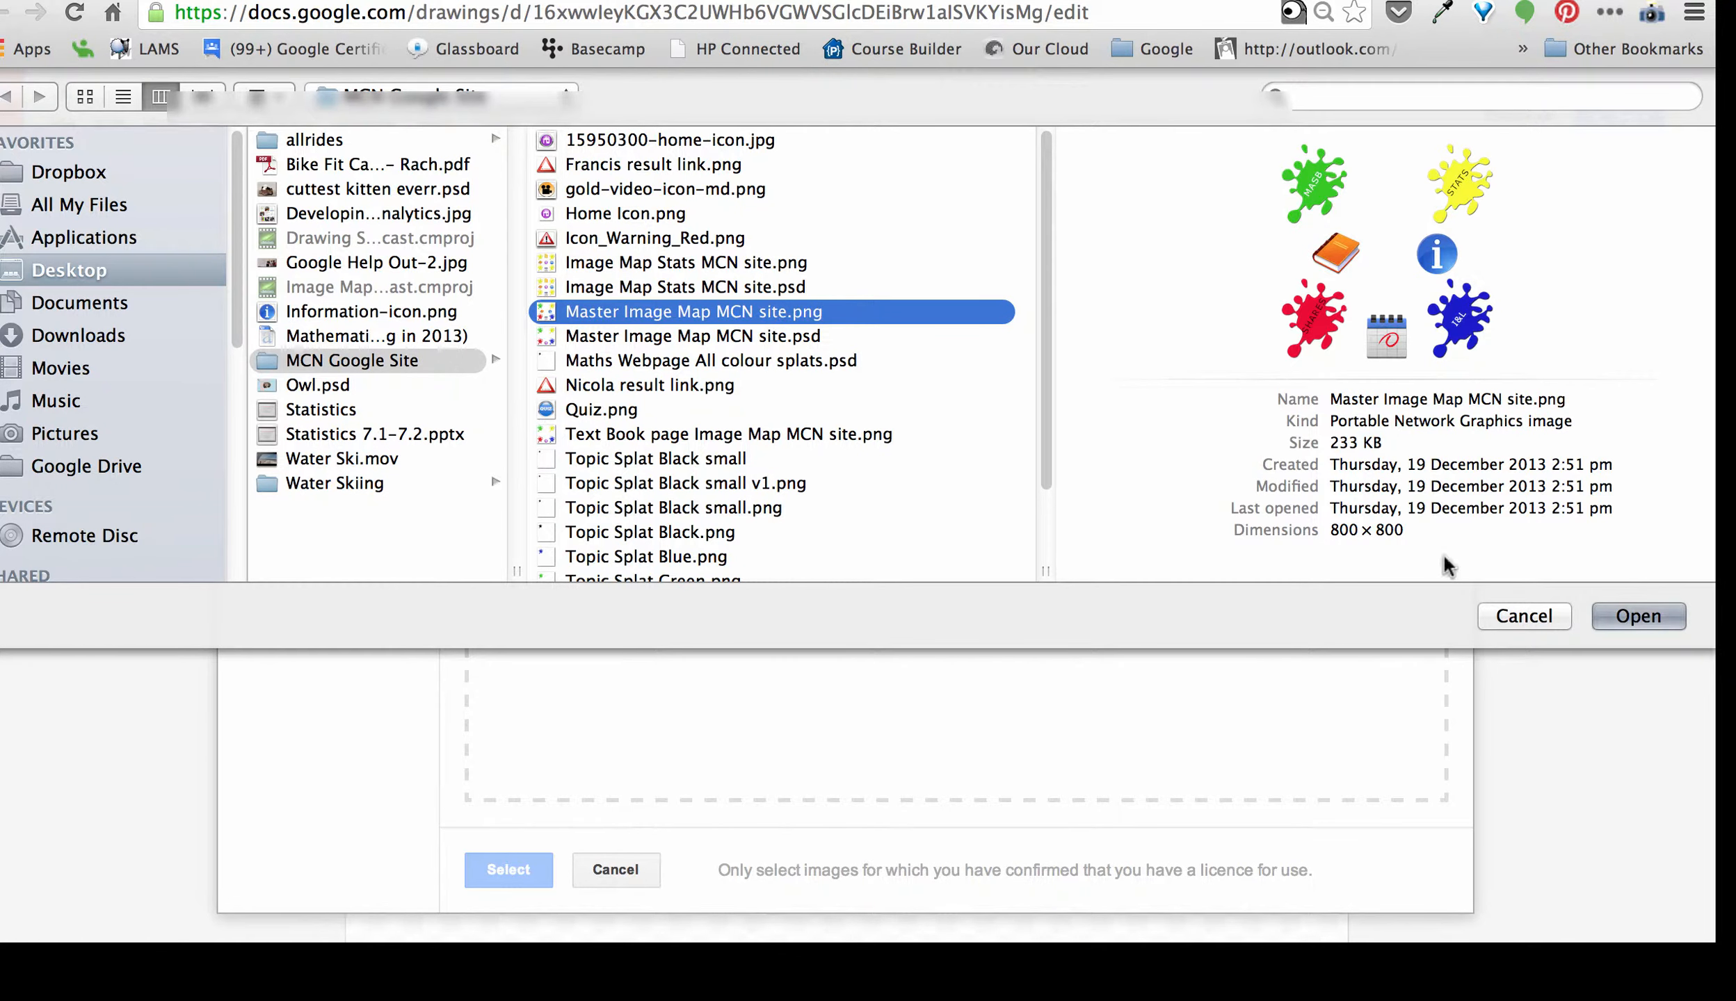
click(1626, 618)
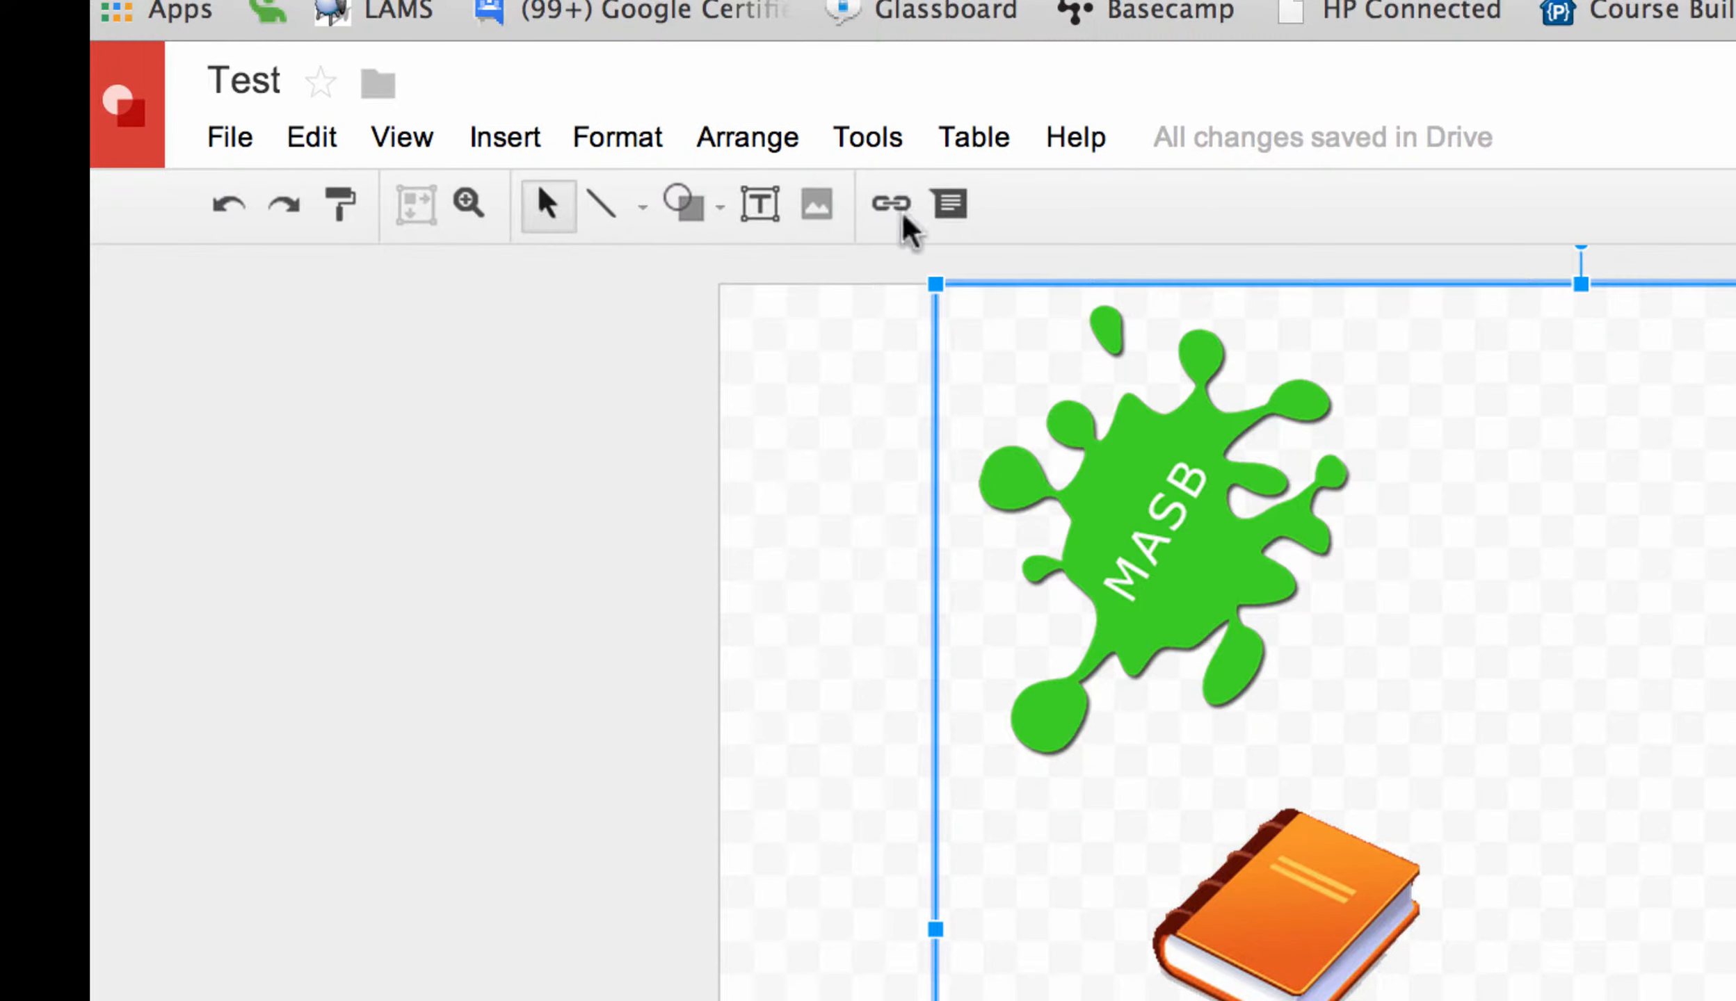
Step: Draw a rectangle that covers the whole green MASB splat
click(717, 205)
mouse_move(709, 273)
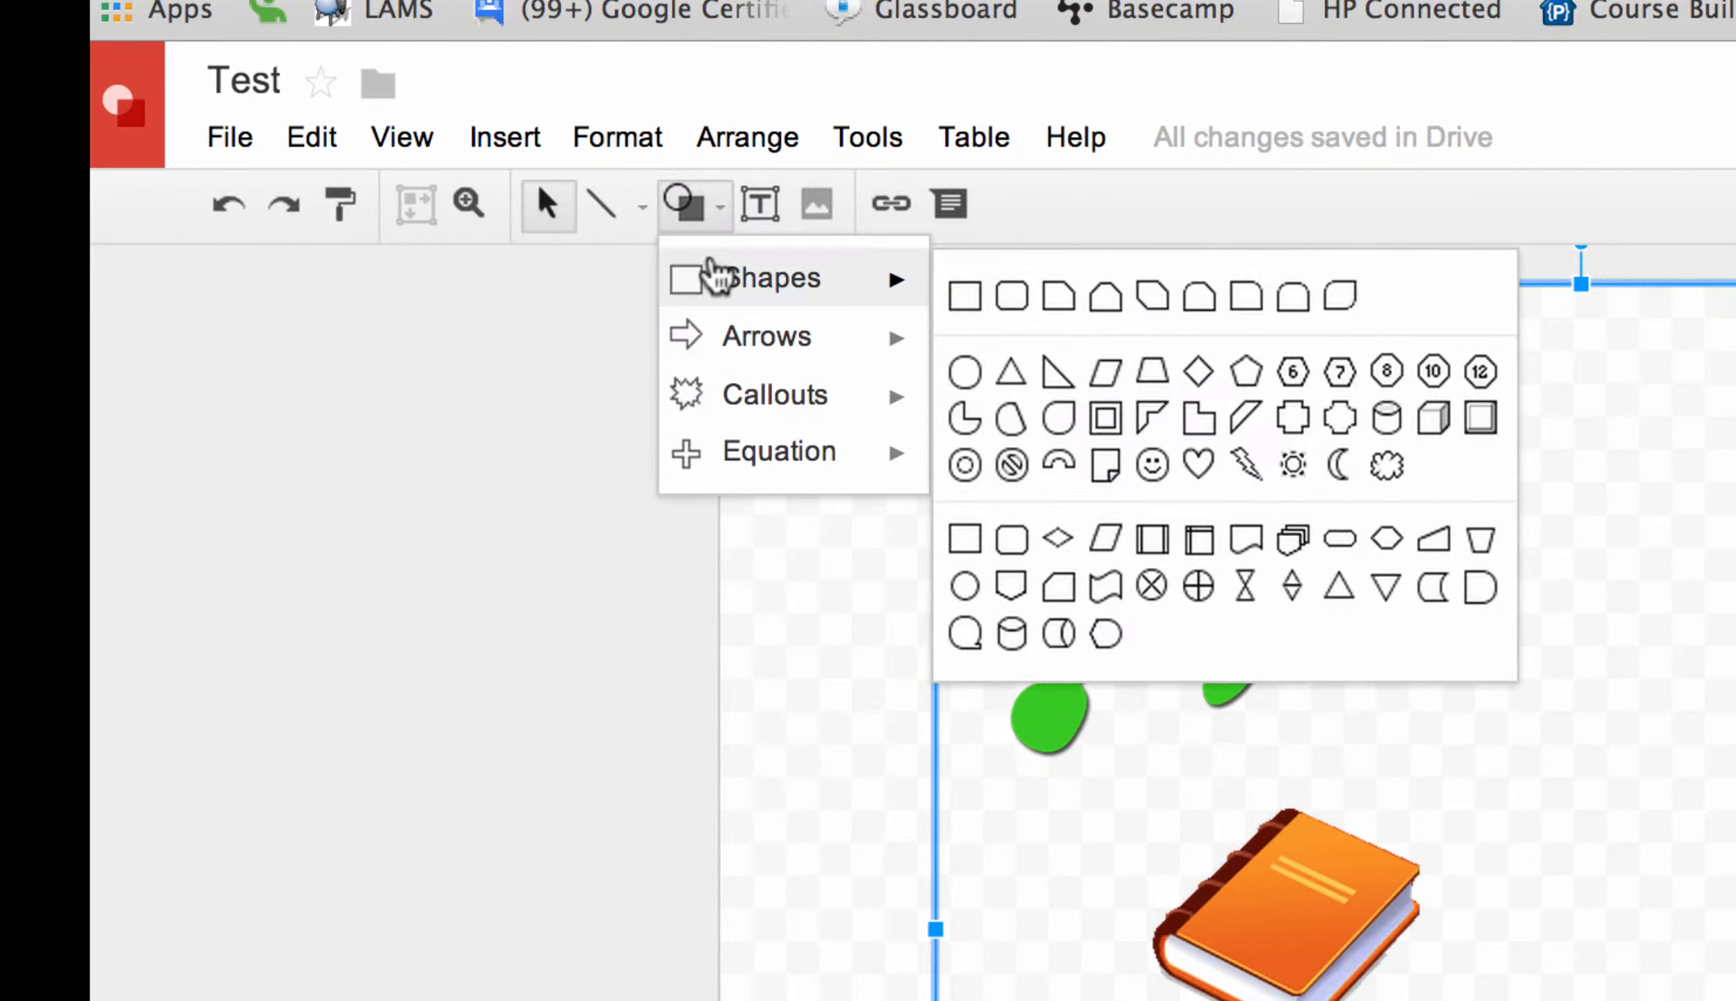
click(972, 291)
drag(961, 290, 1394, 780)
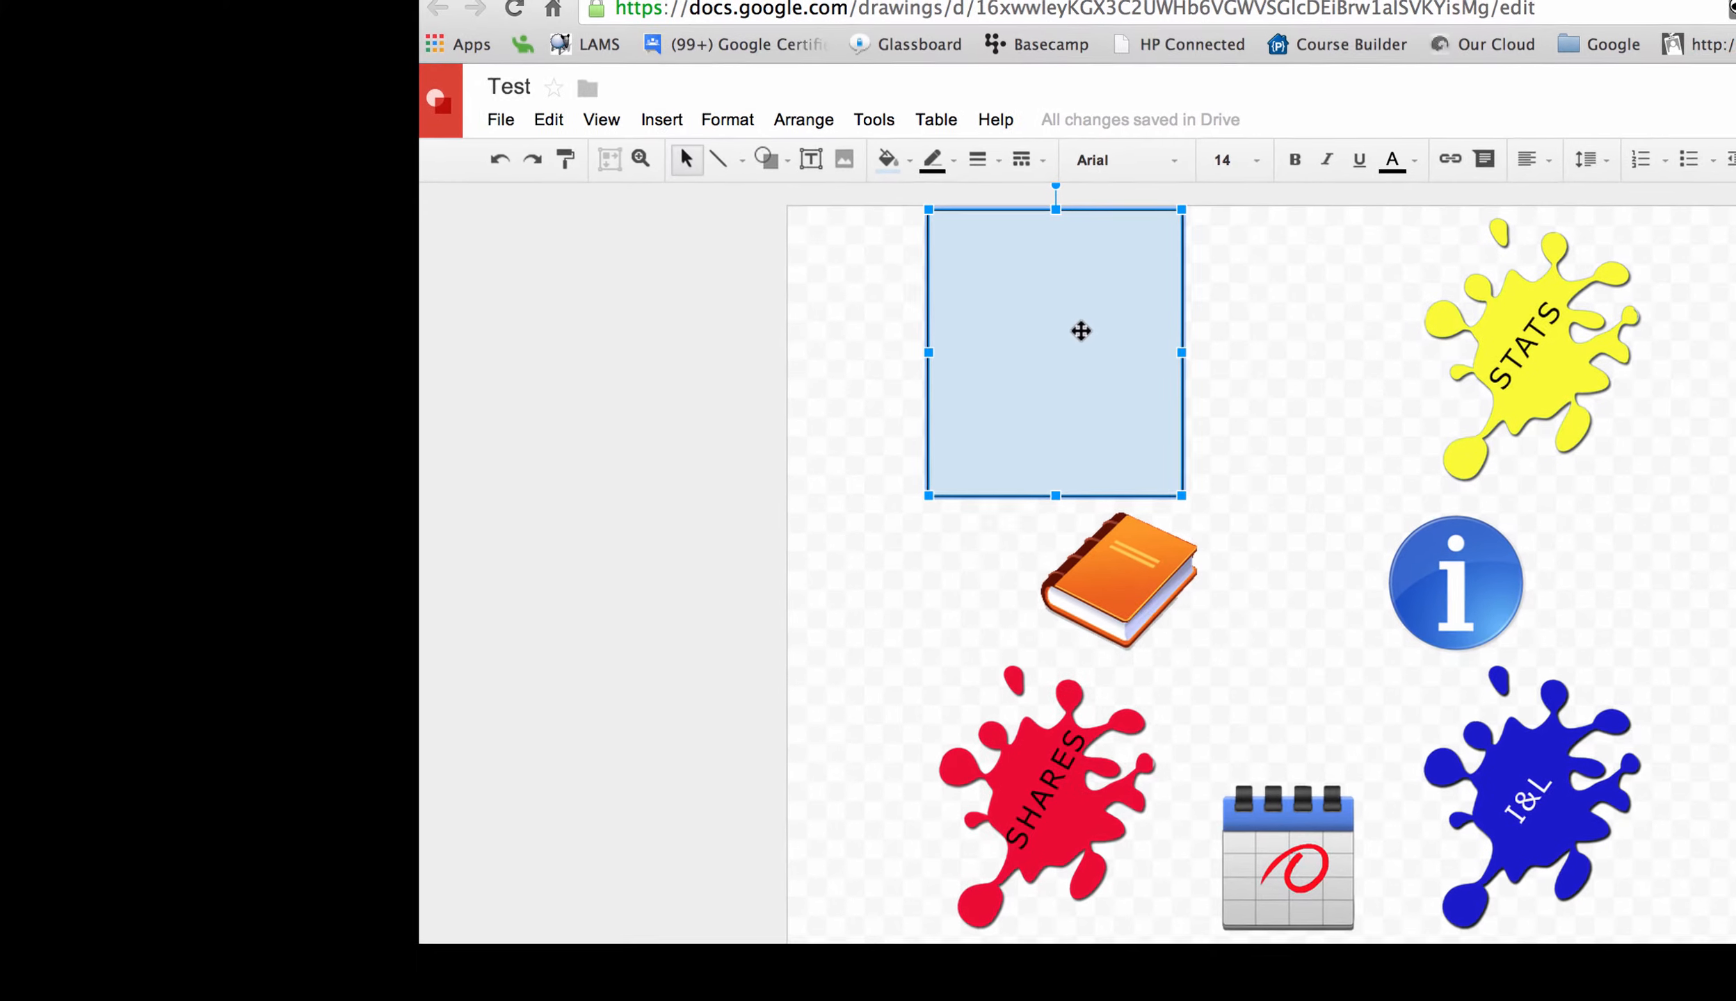
right_click(1038, 368)
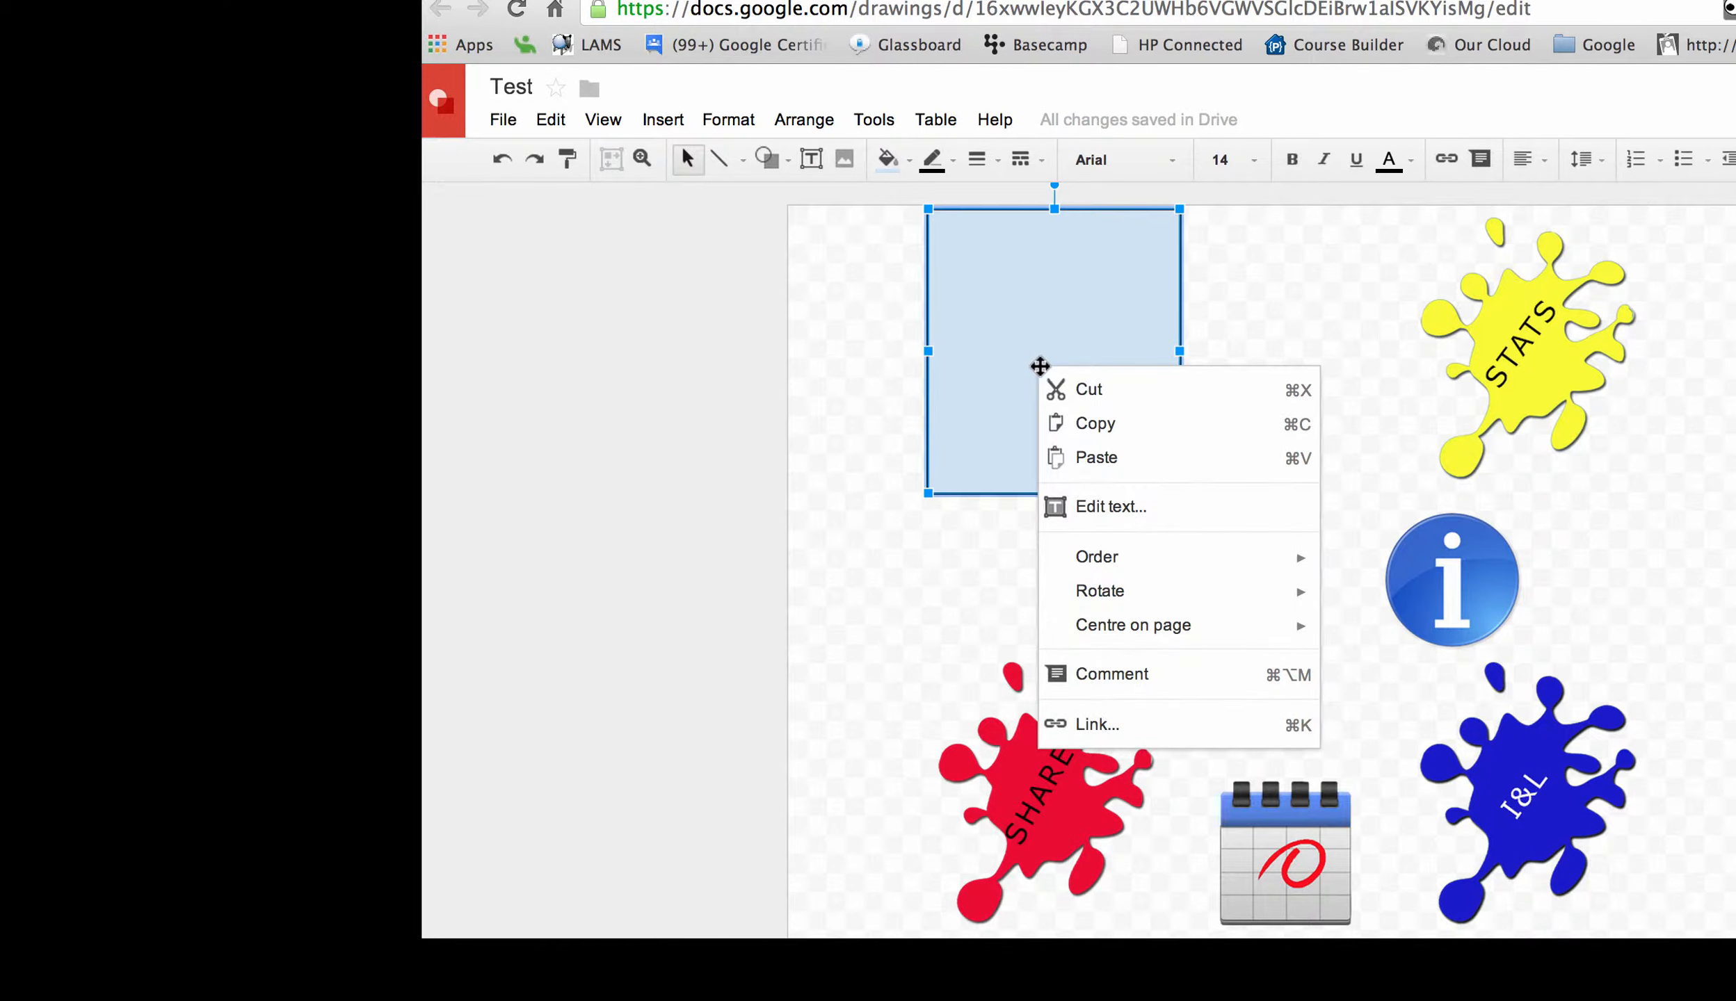
click(1096, 725)
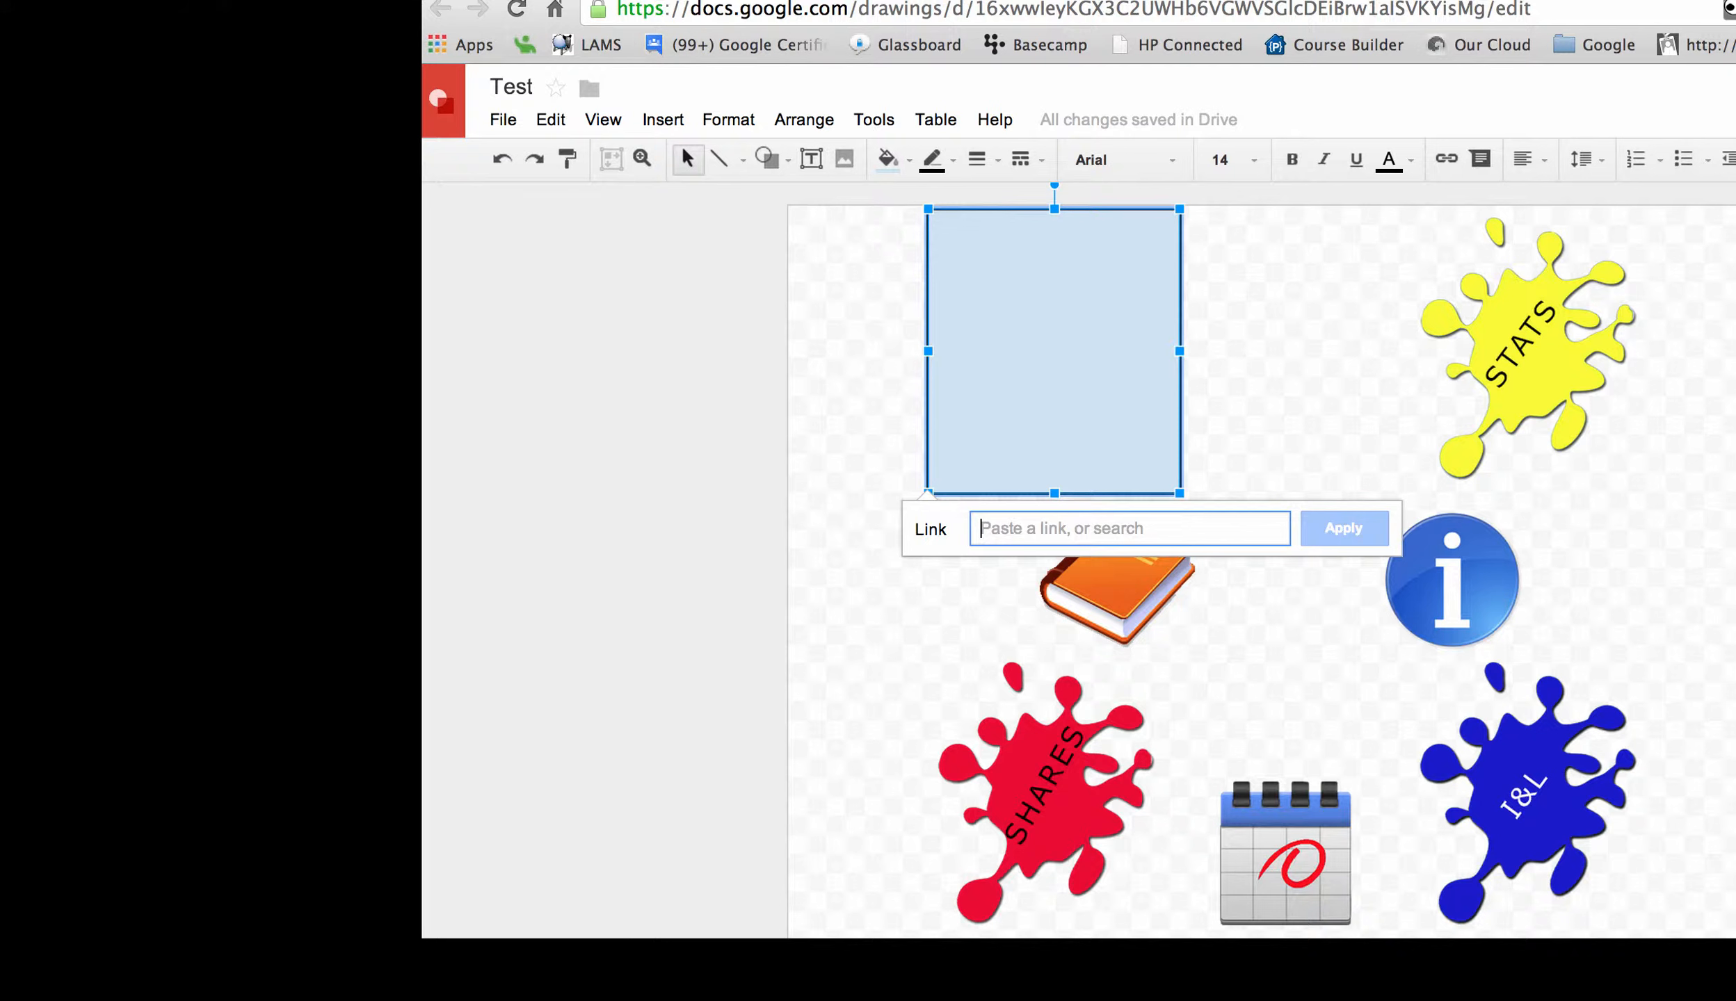
click(657, 1)
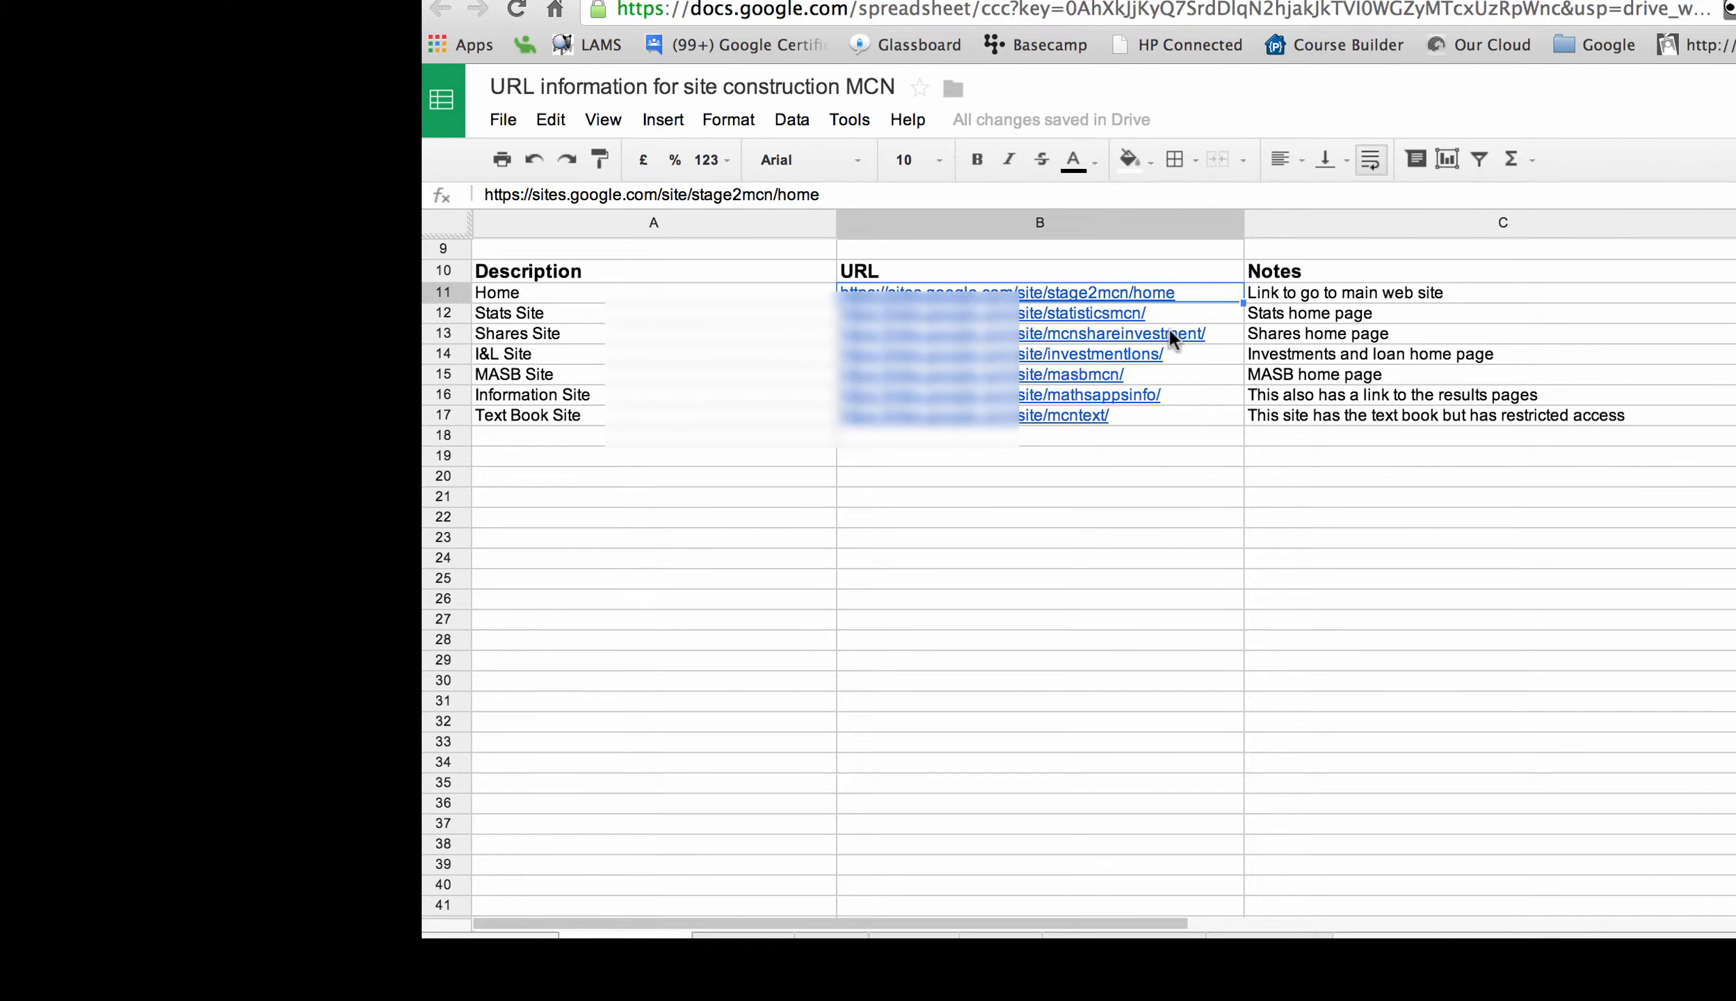
click(1168, 379)
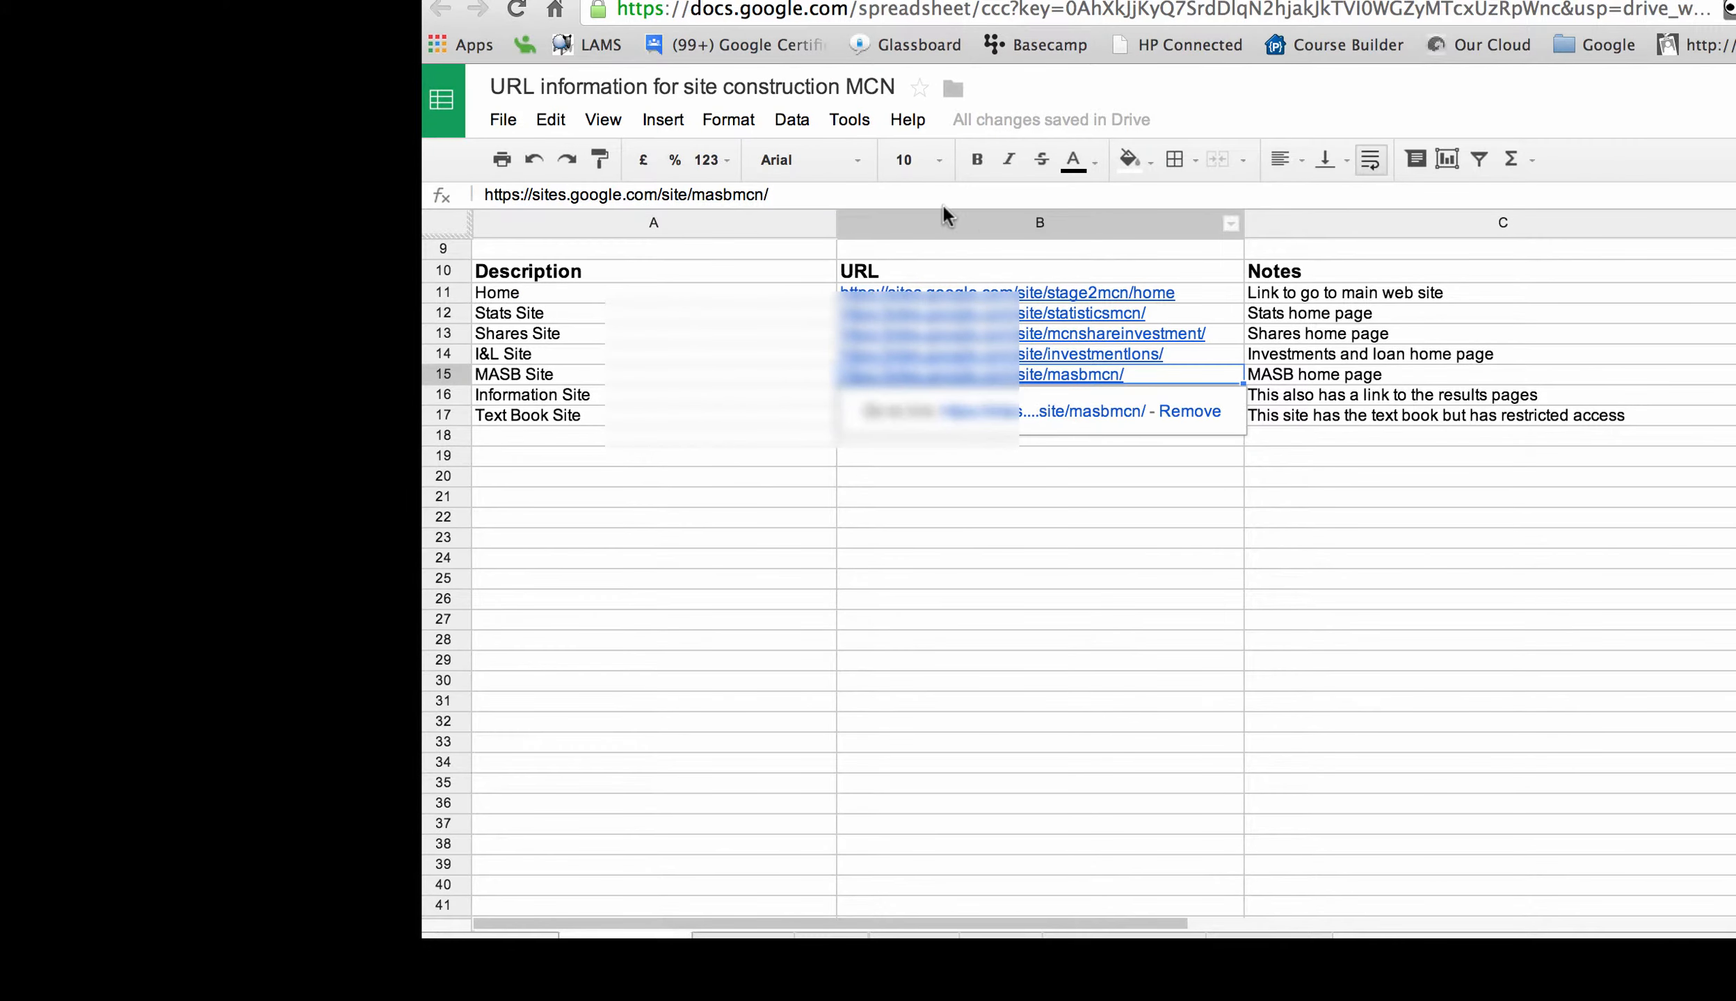
drag(818, 198, 473, 181)
key(super+c)
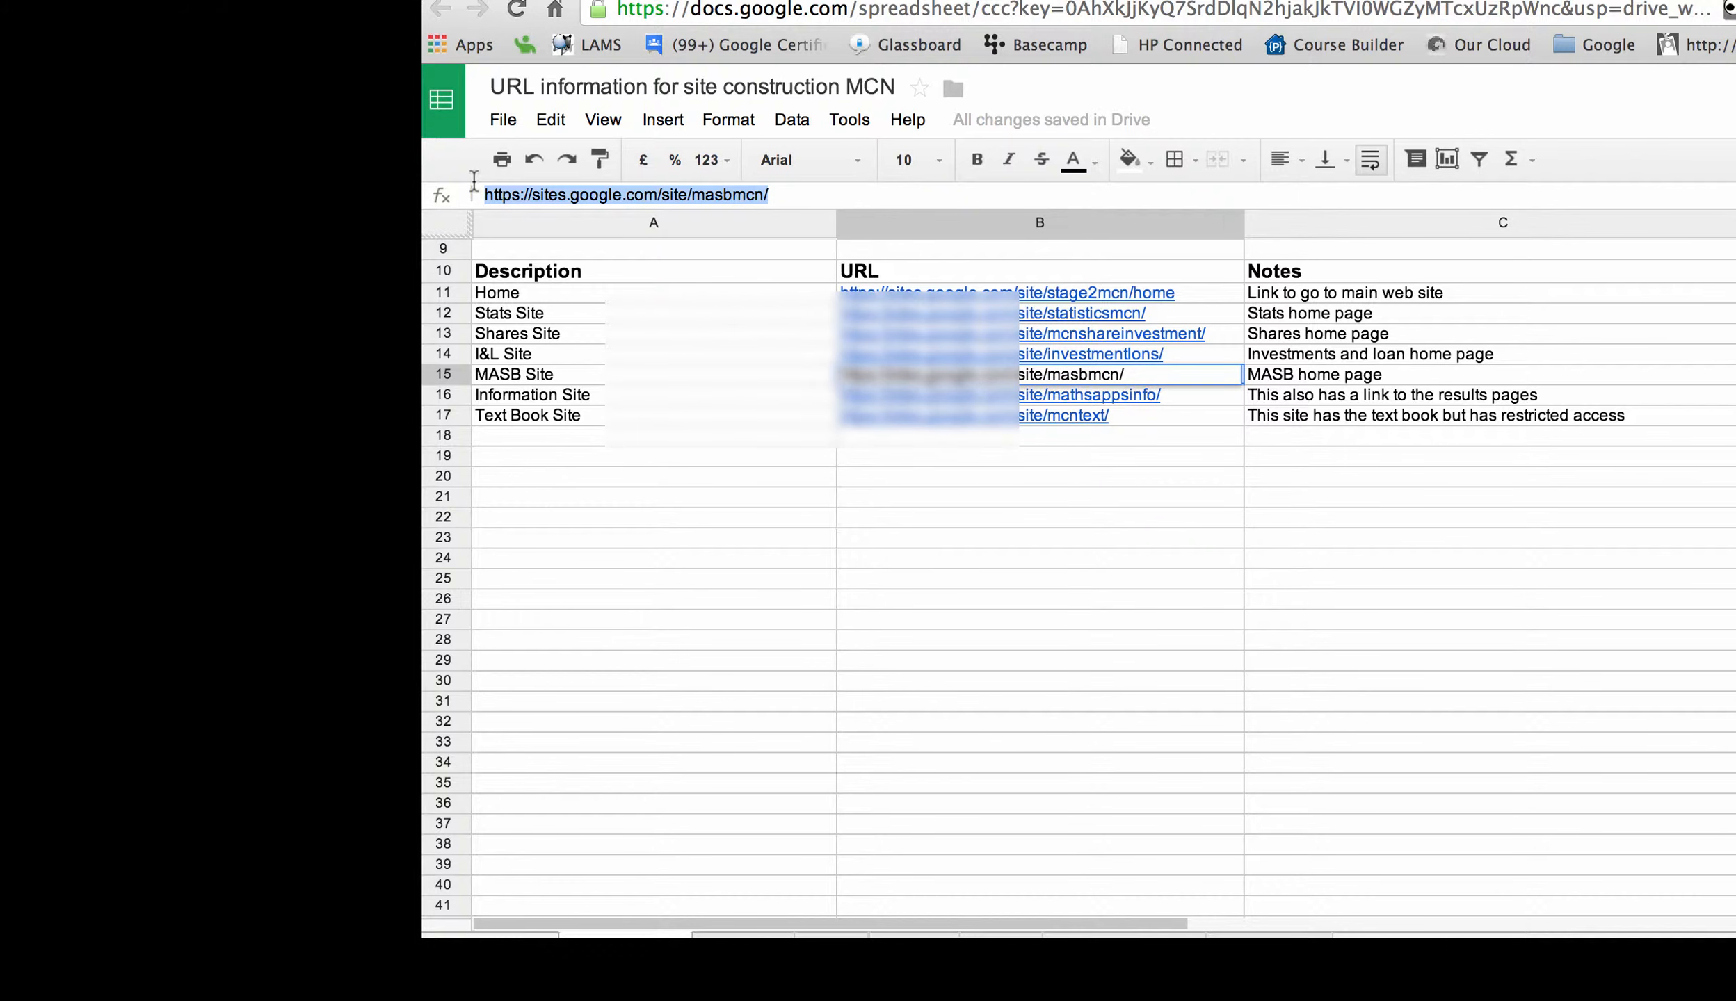
click(1246, 1)
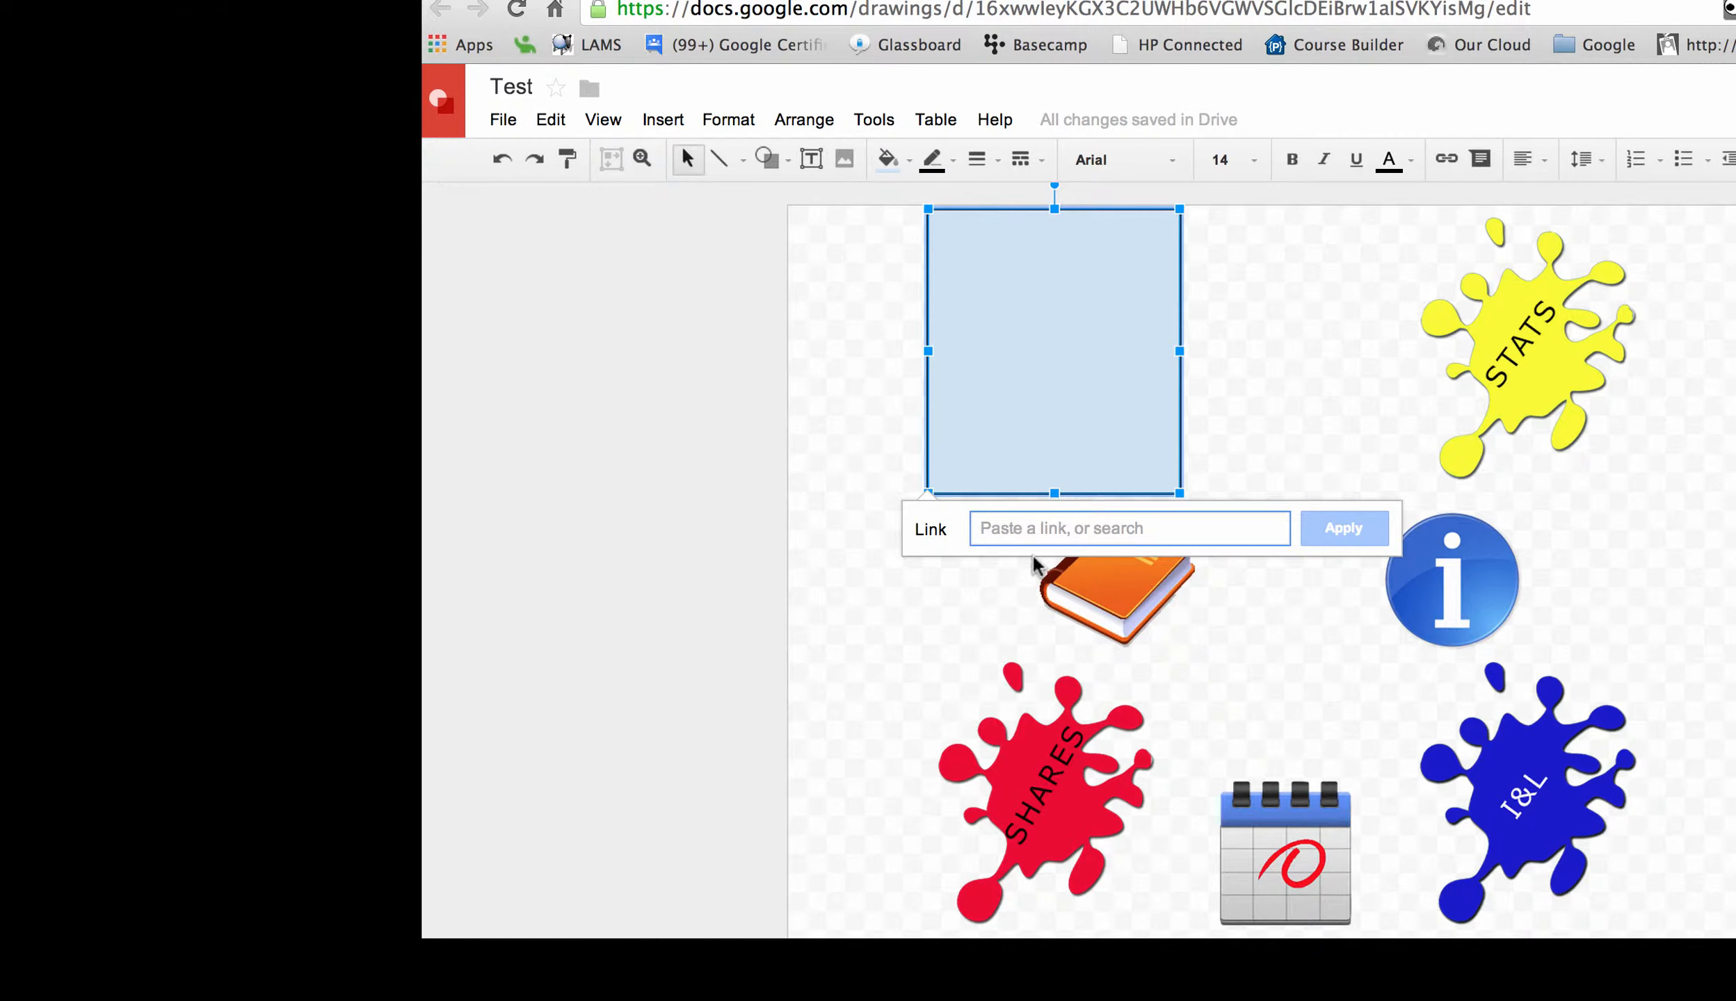
key(super+v)
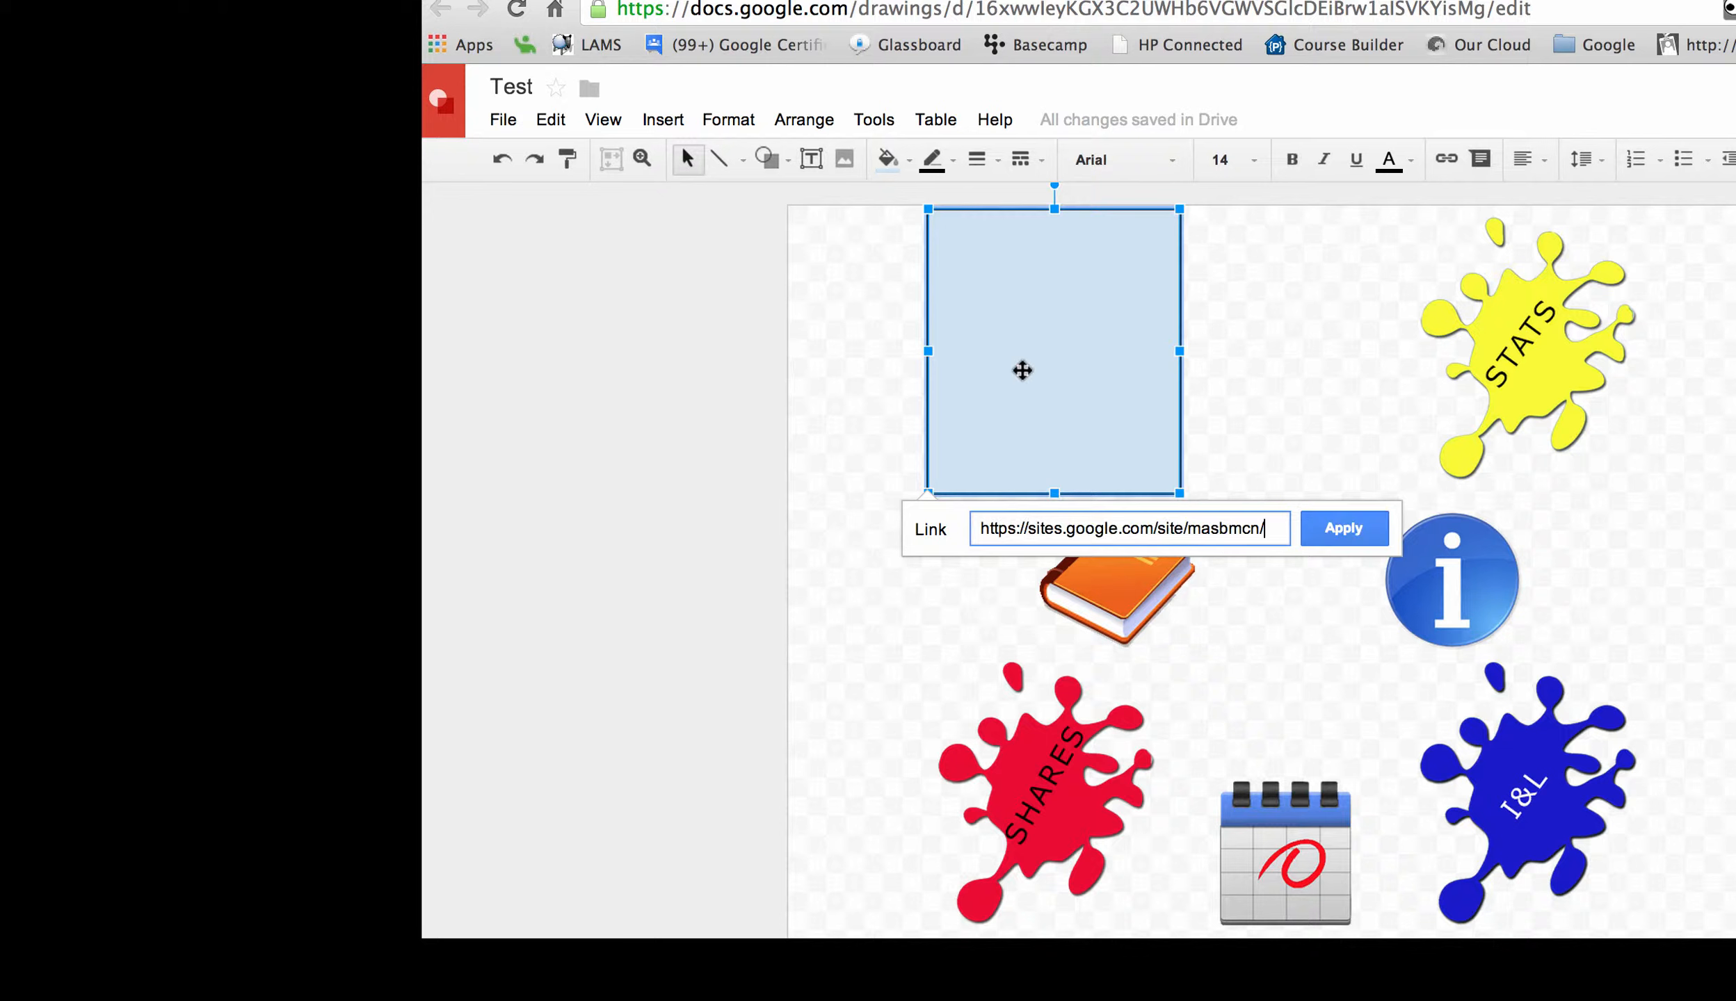
click(1329, 533)
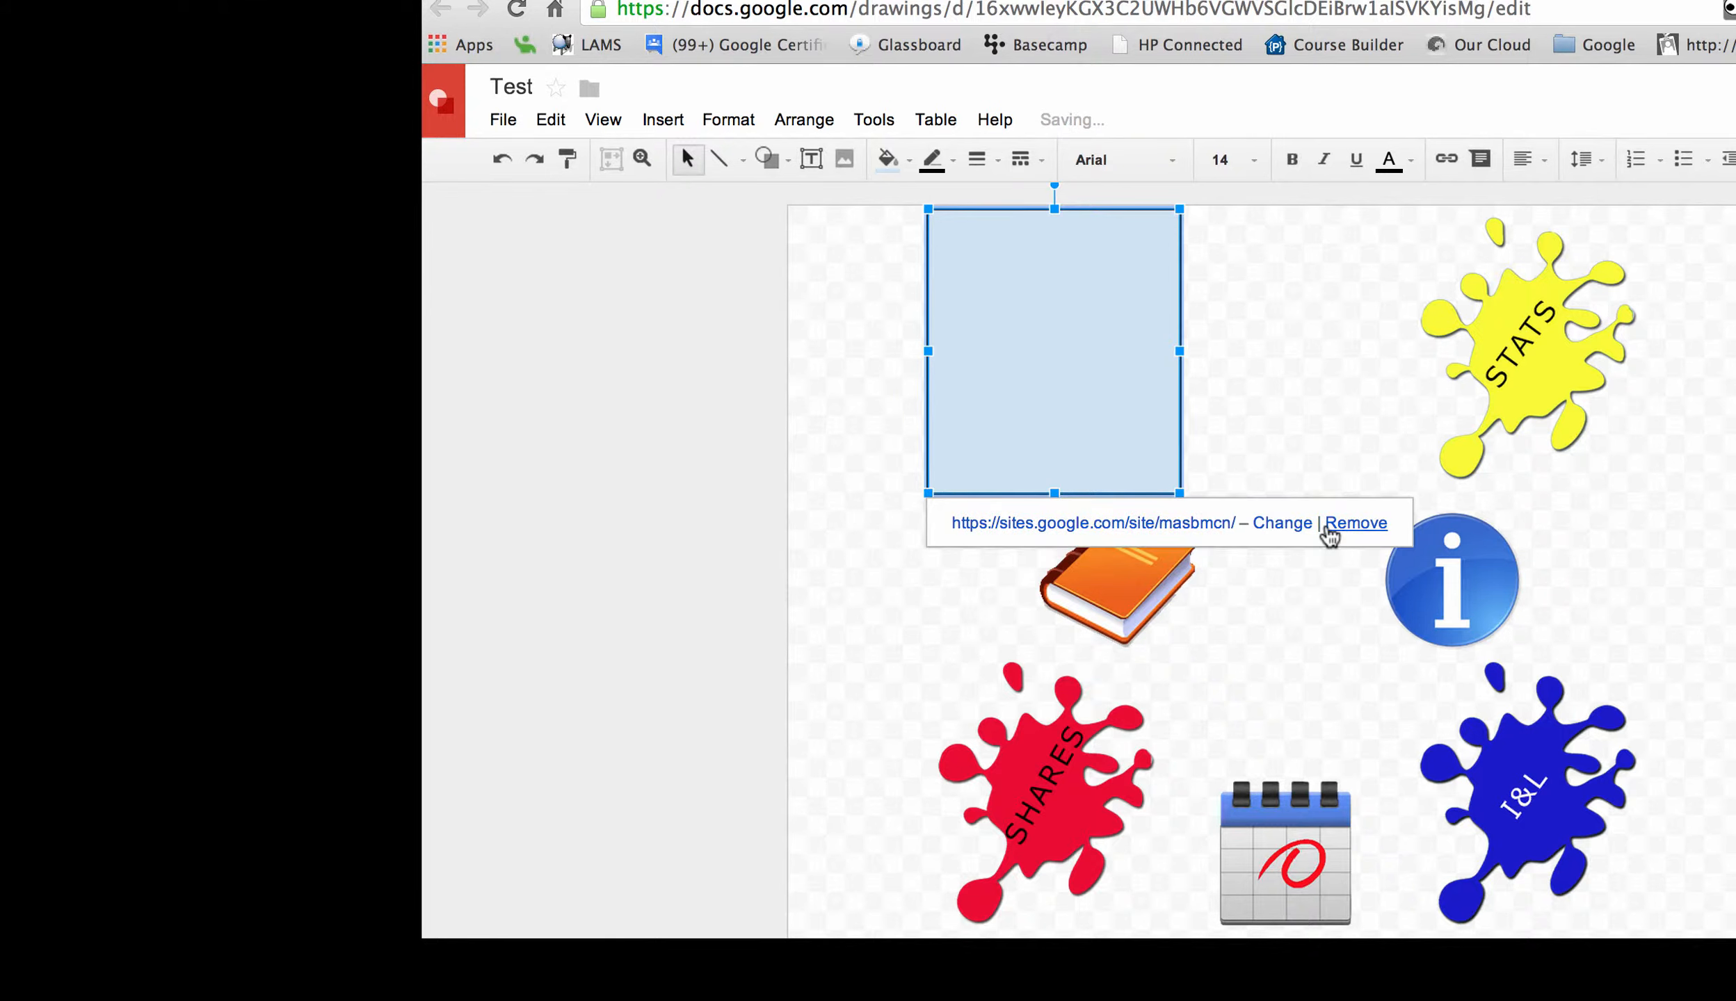
click(1357, 381)
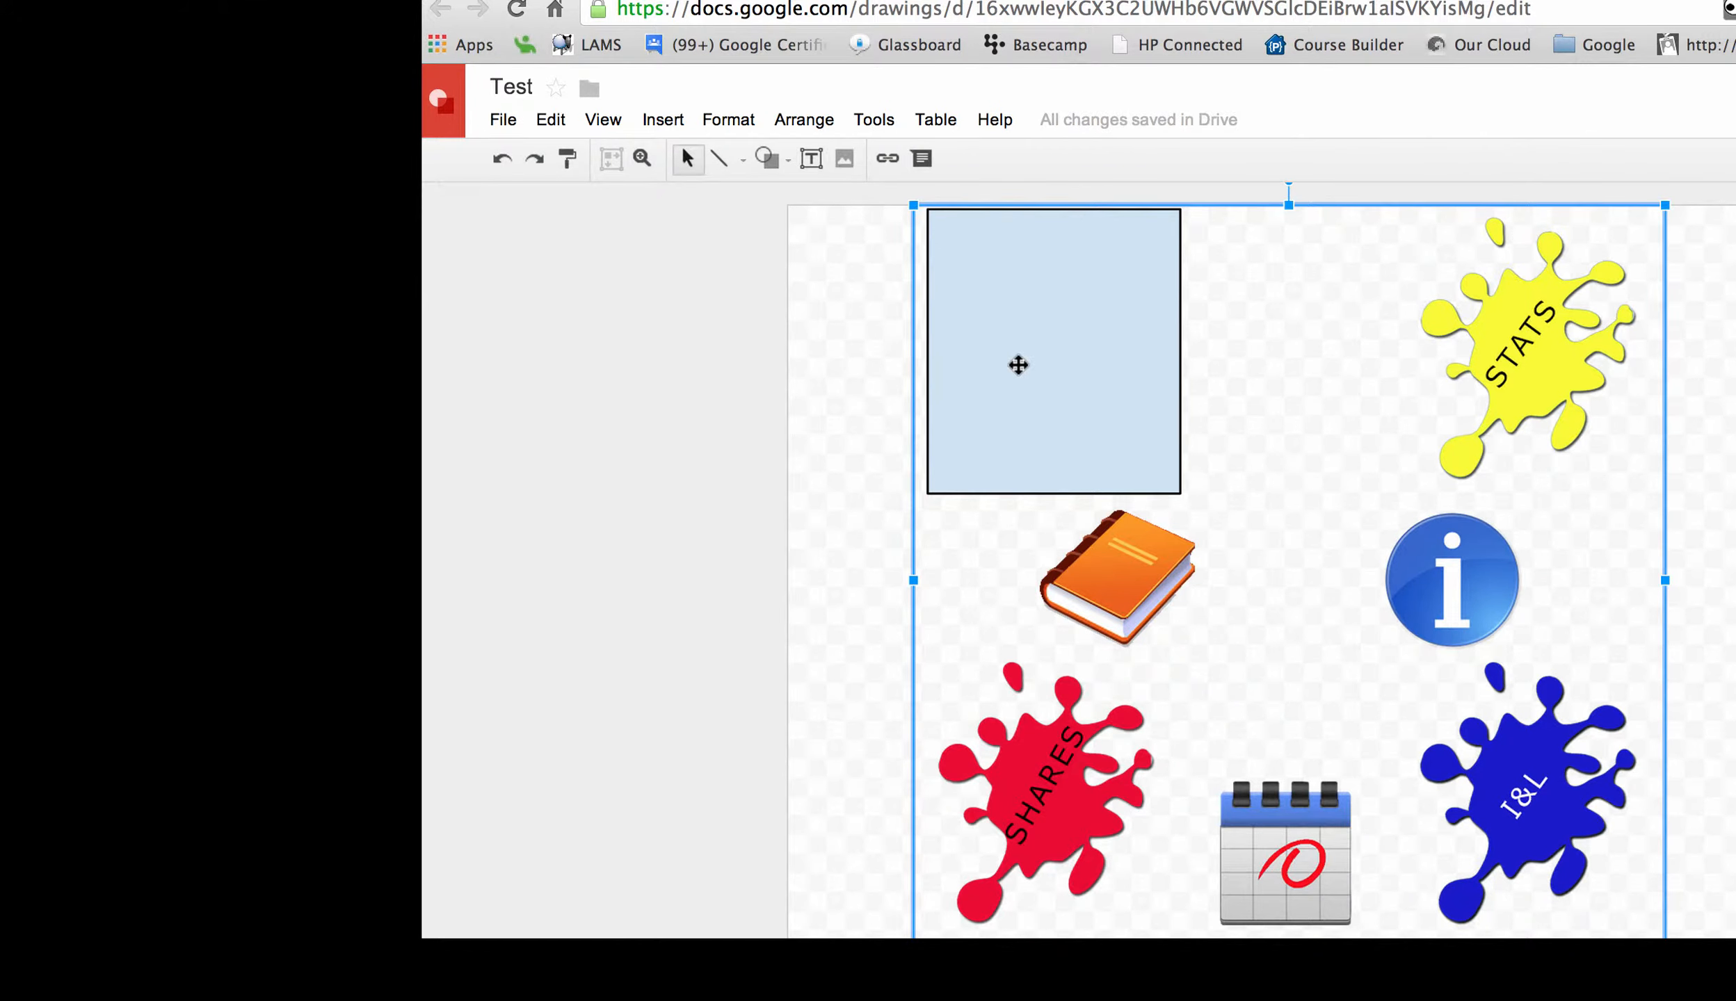
Step: Set the fill colour of the linked MASB rectangle to Transparent
click(1018, 365)
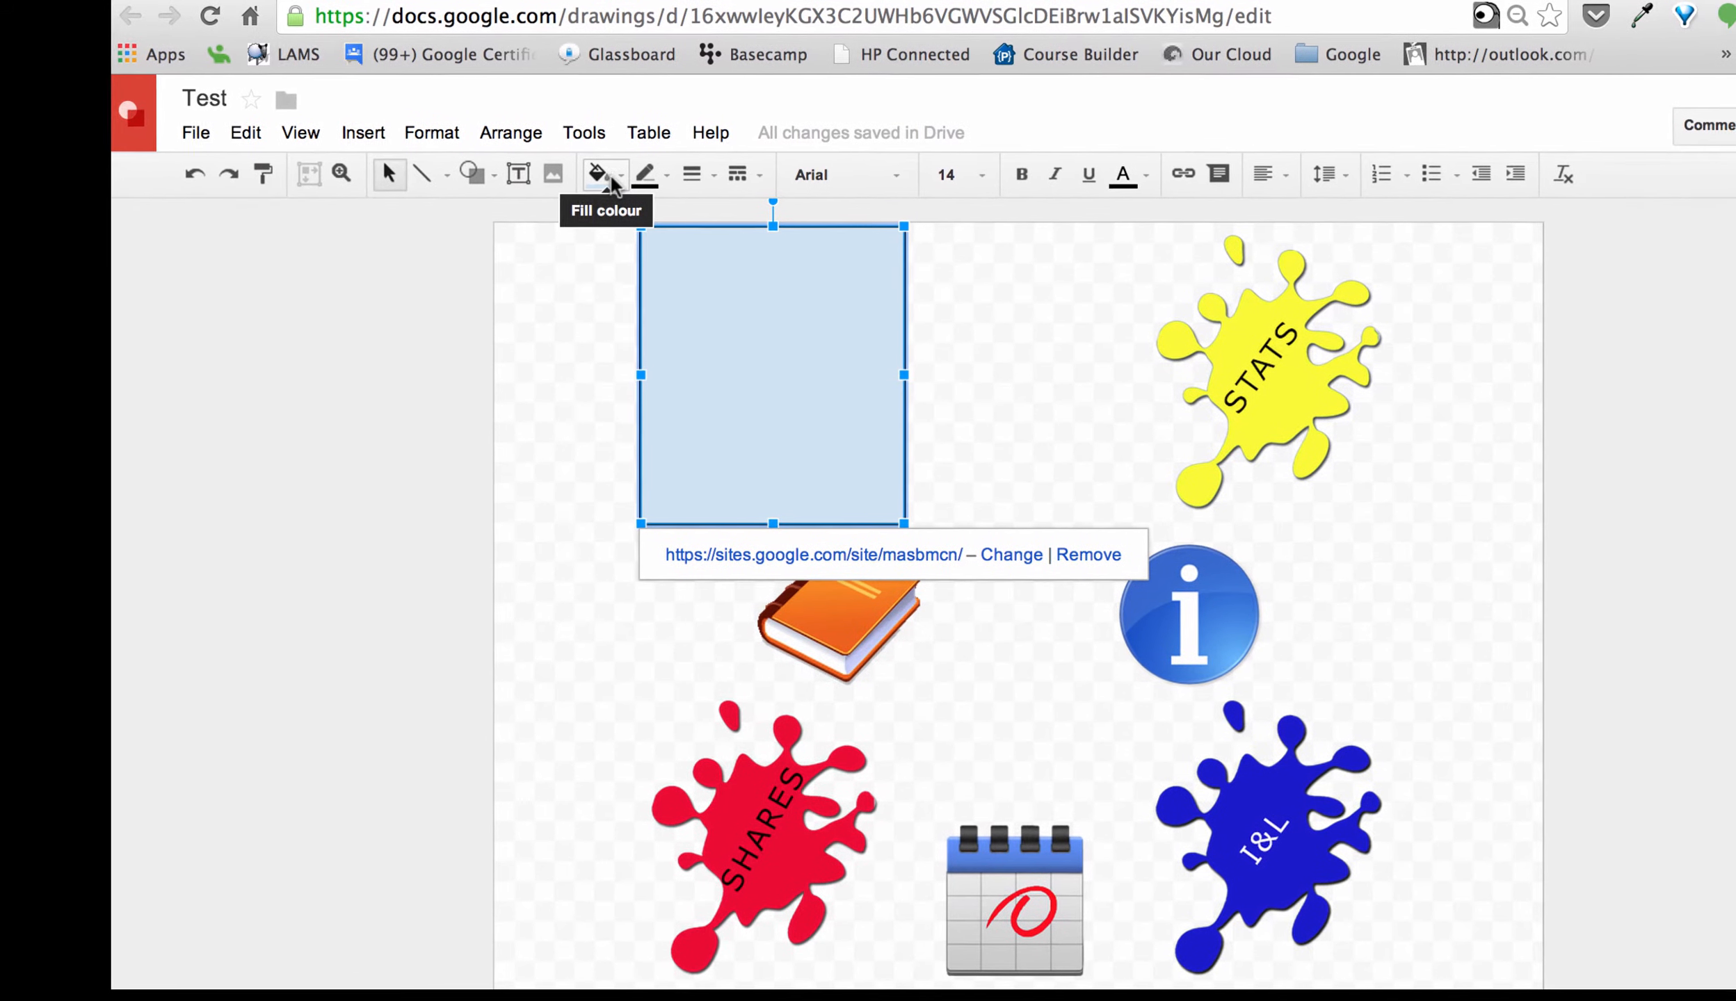
click(619, 177)
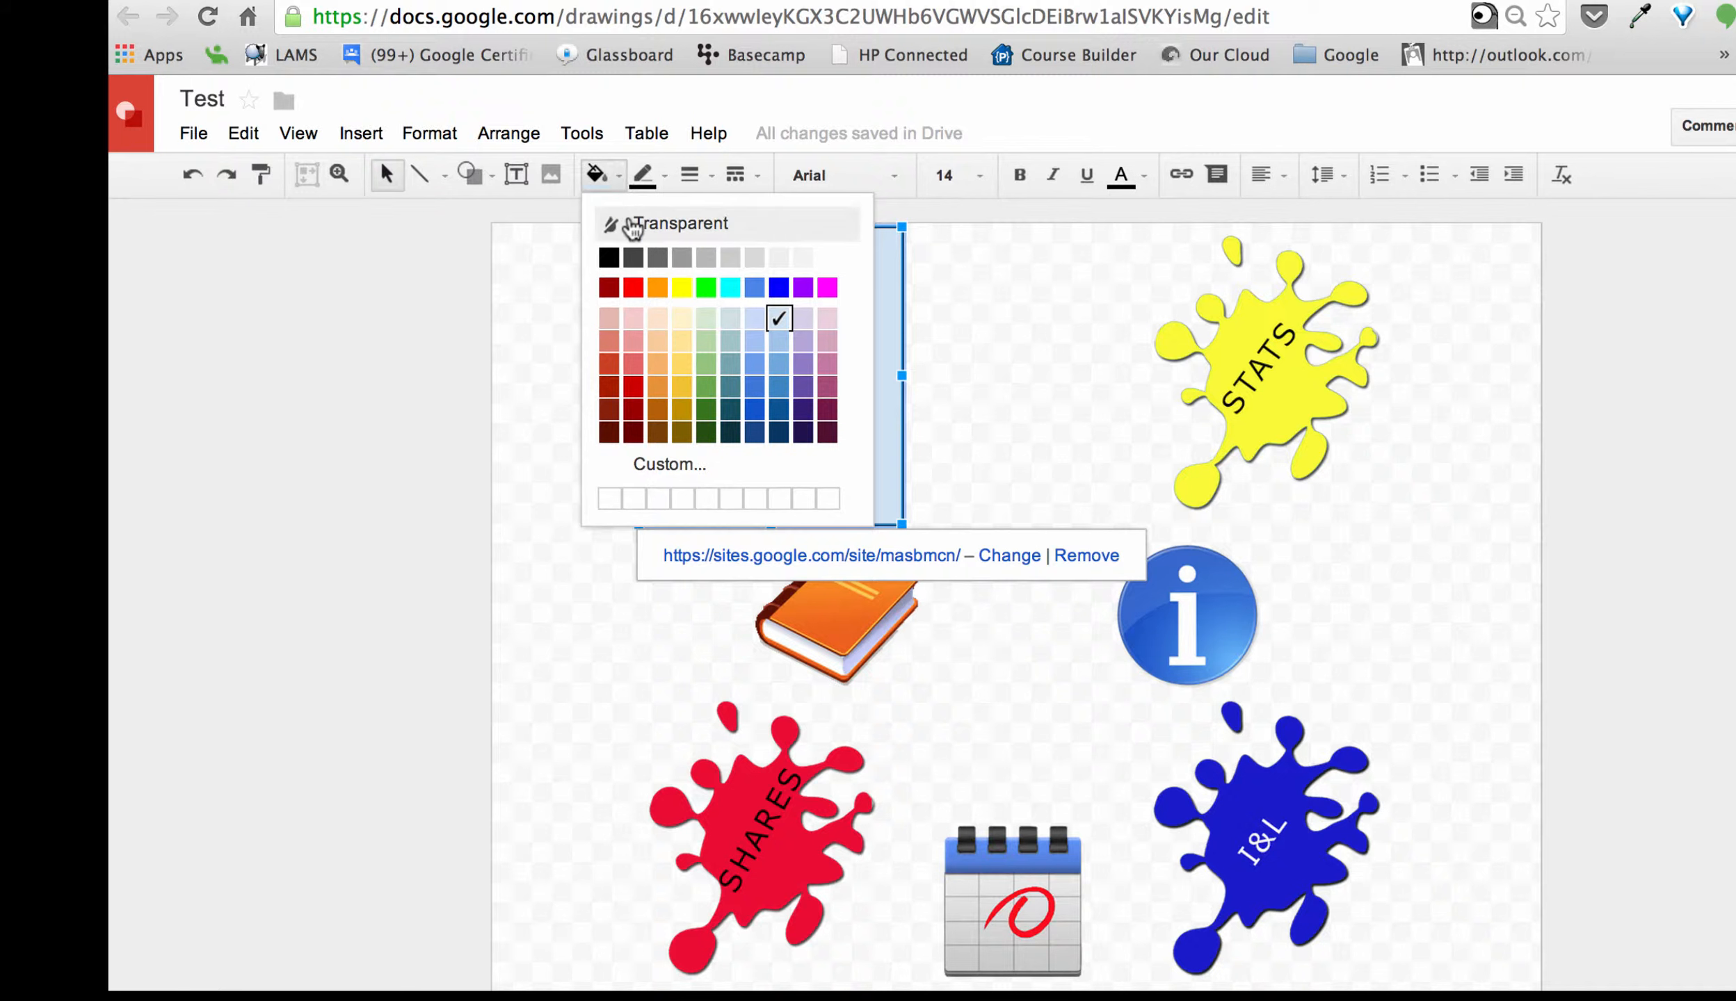
click(633, 224)
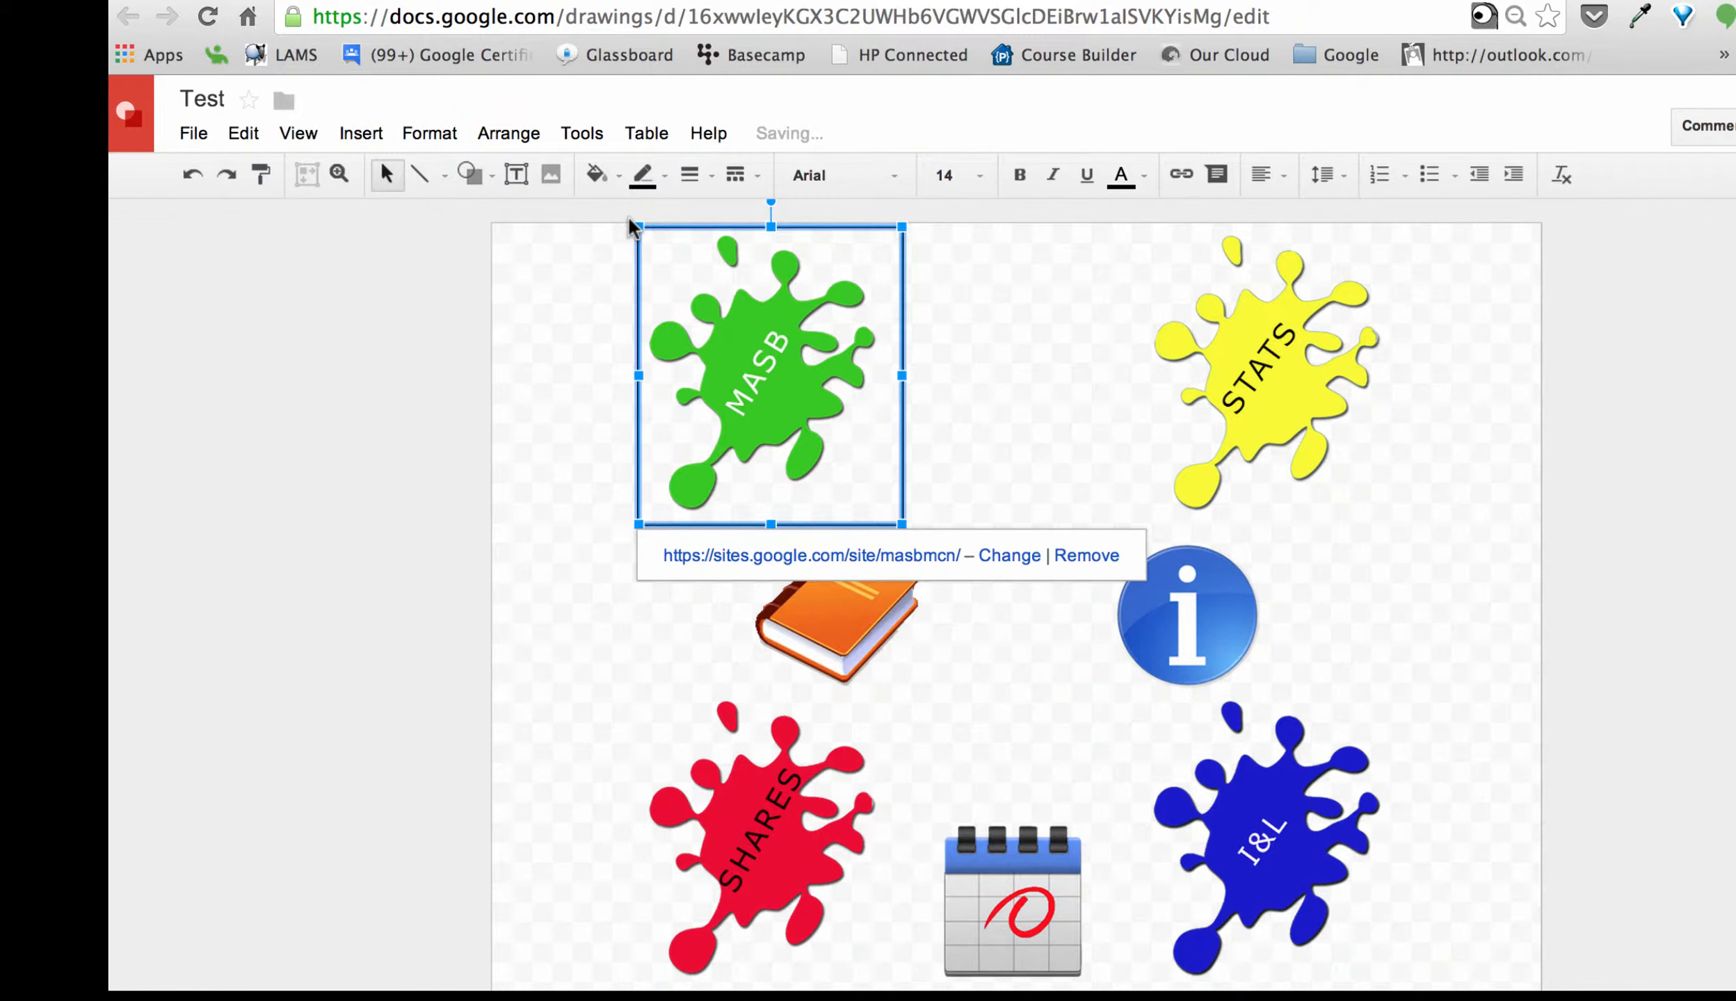
click(978, 347)
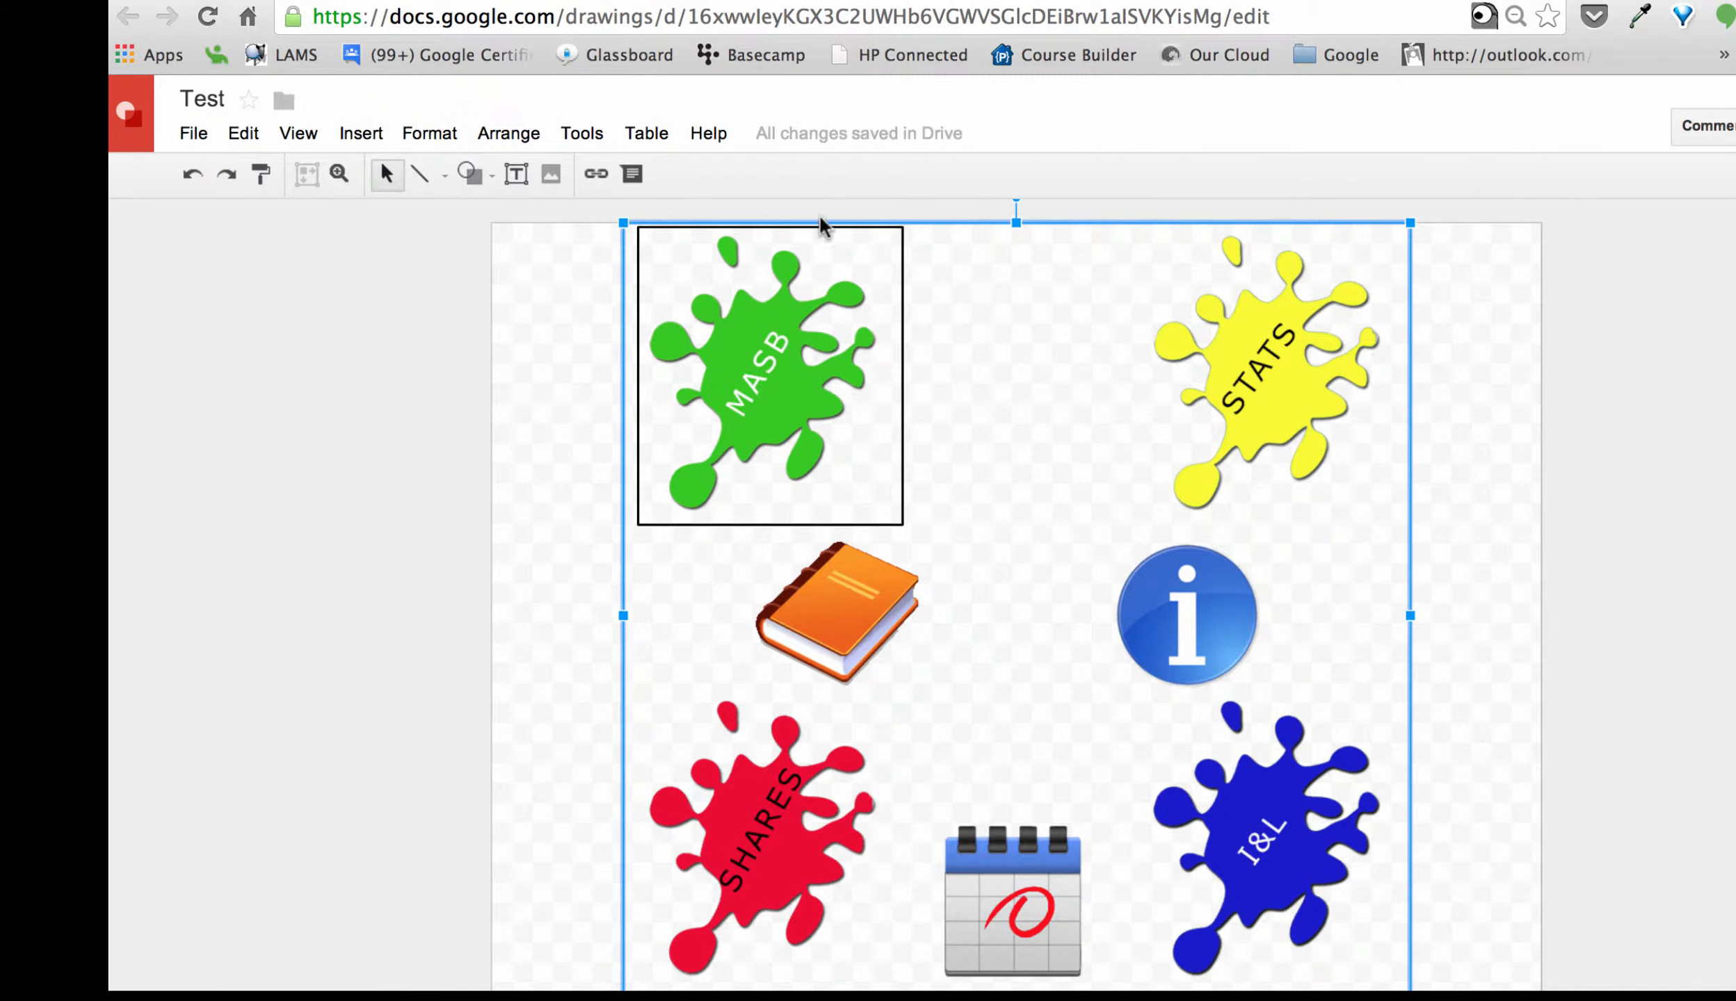
Step: Make the outline of the linked MASB rectangle transparent
click(903, 379)
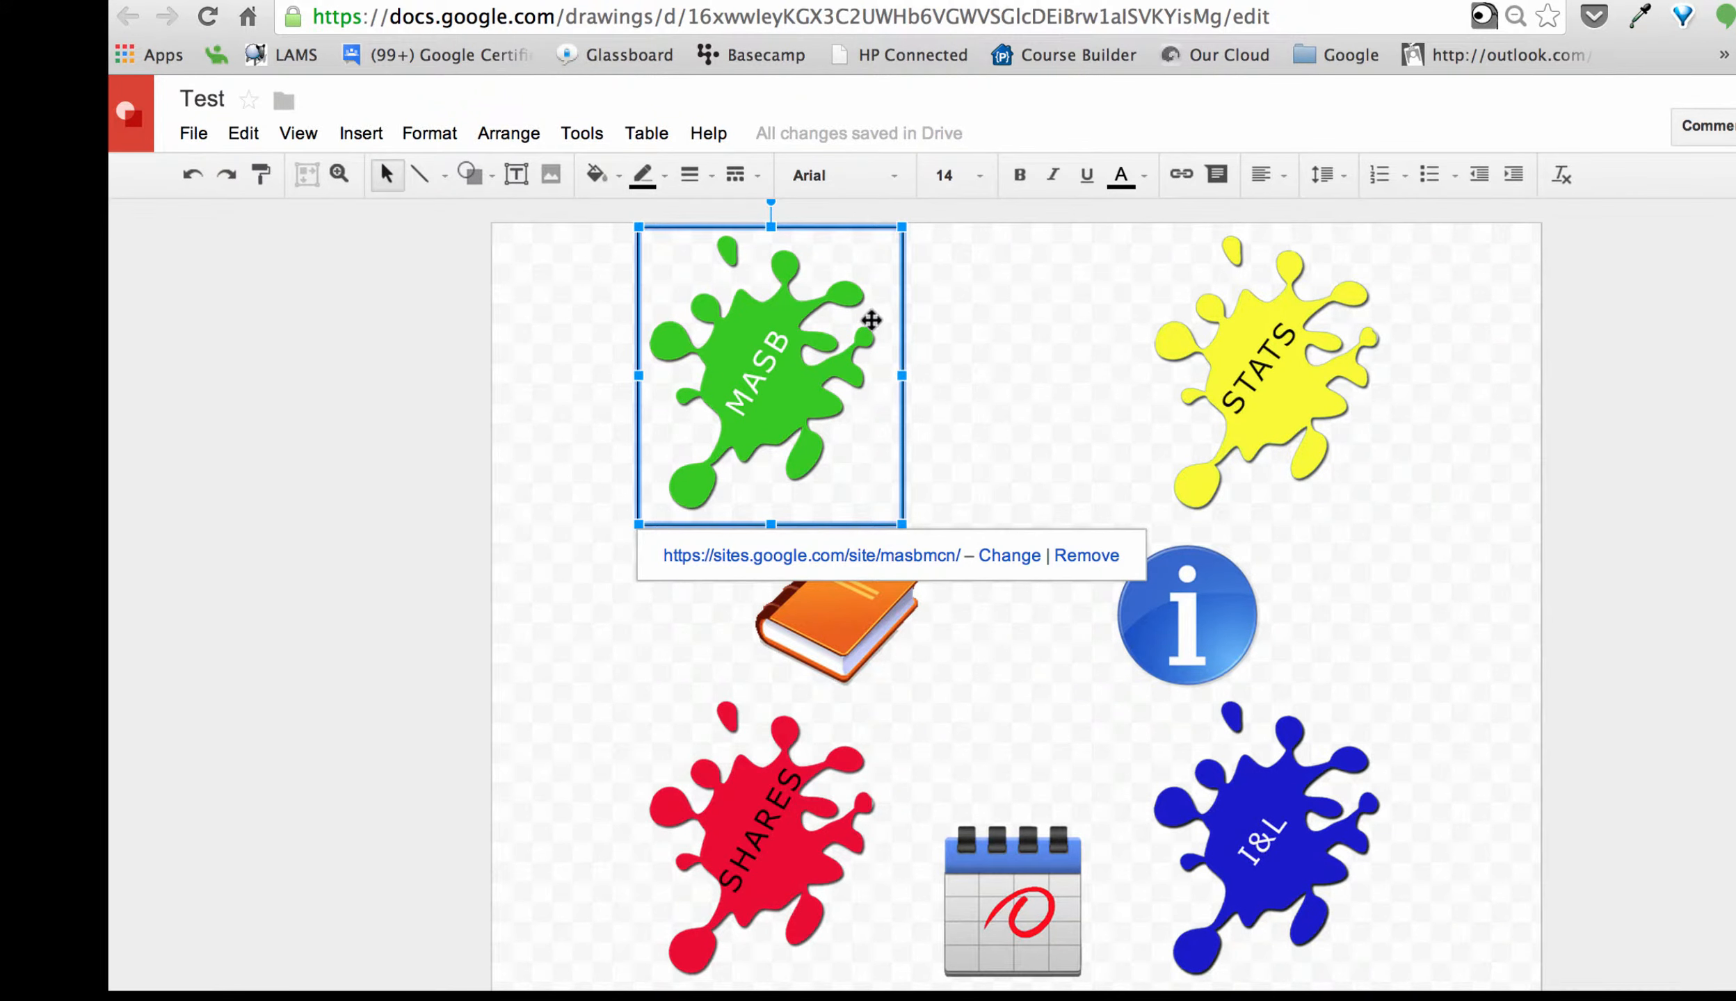
click(664, 176)
click(725, 235)
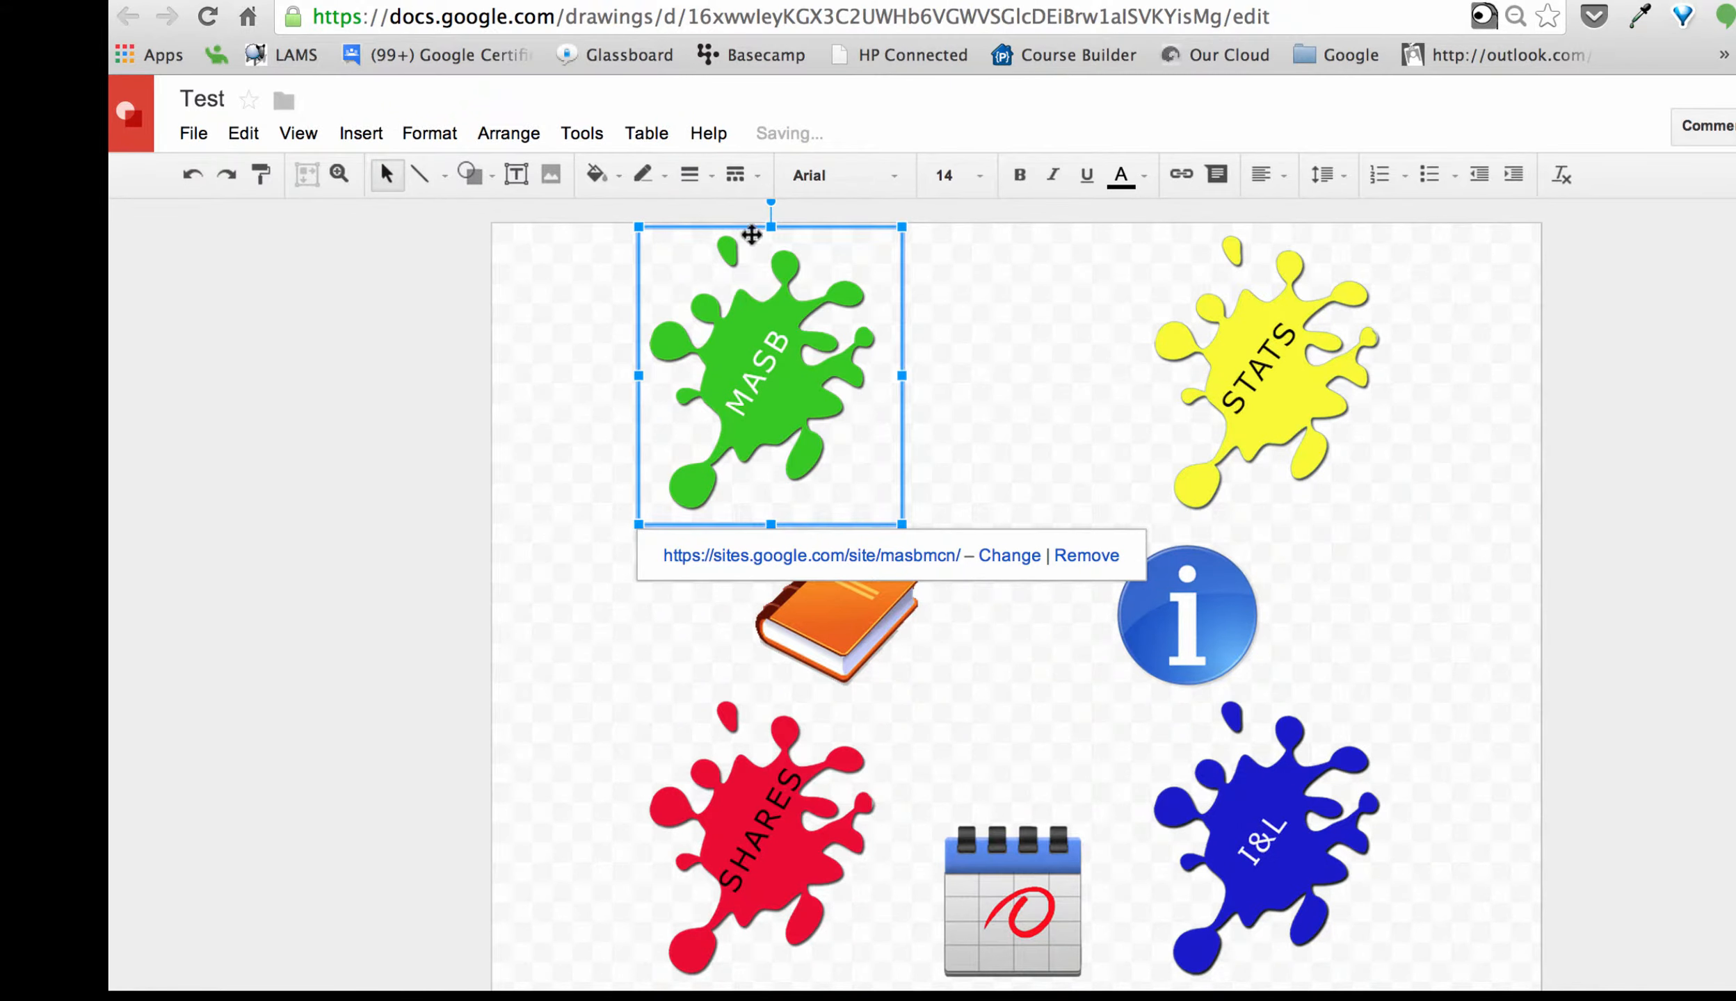
click(1038, 345)
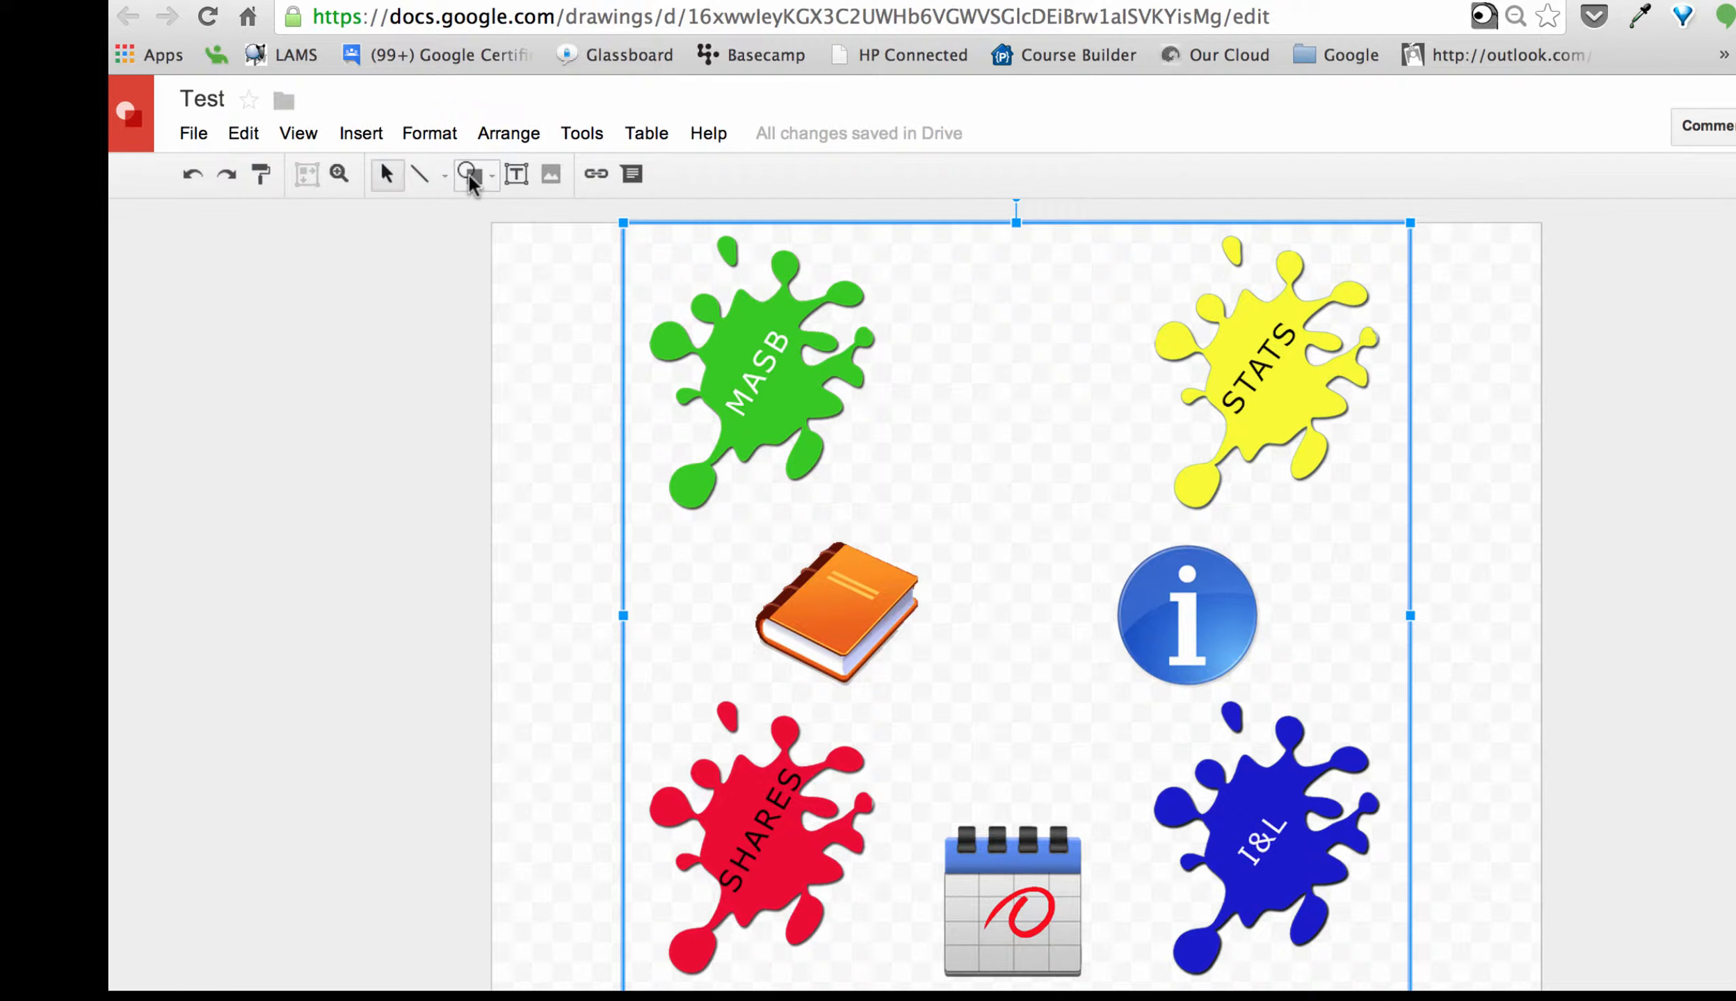
click(493, 176)
mouse_move(505, 226)
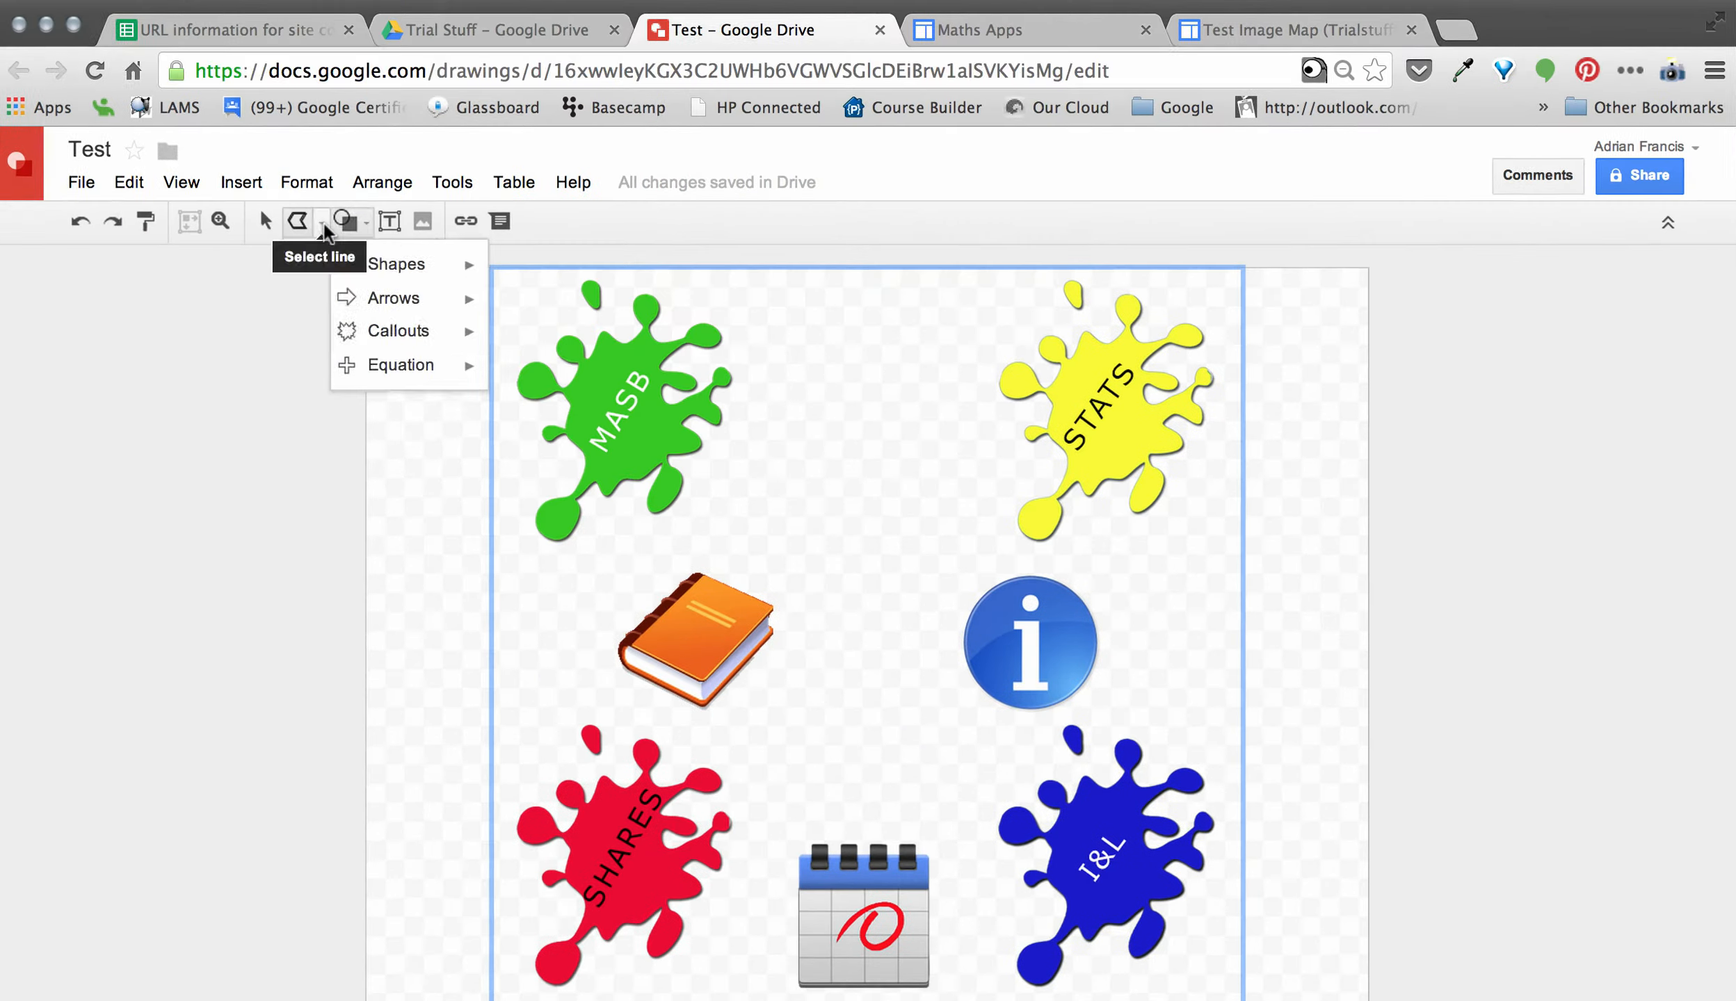
click(444, 176)
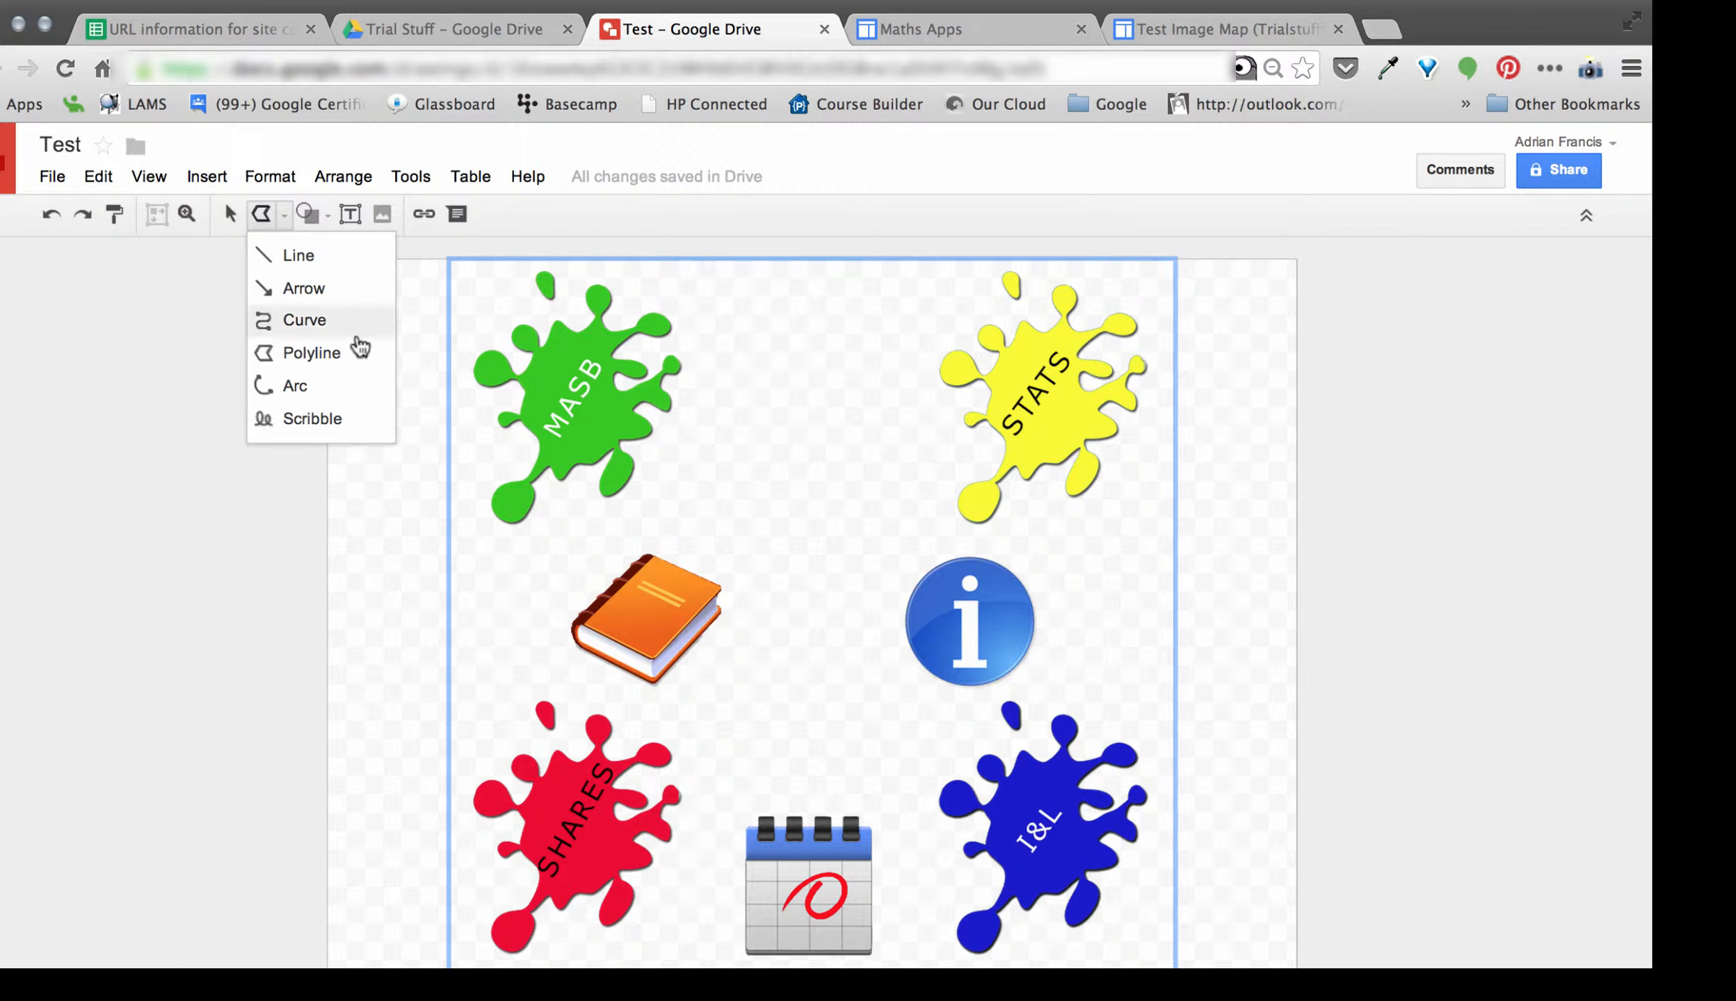
click(299, 357)
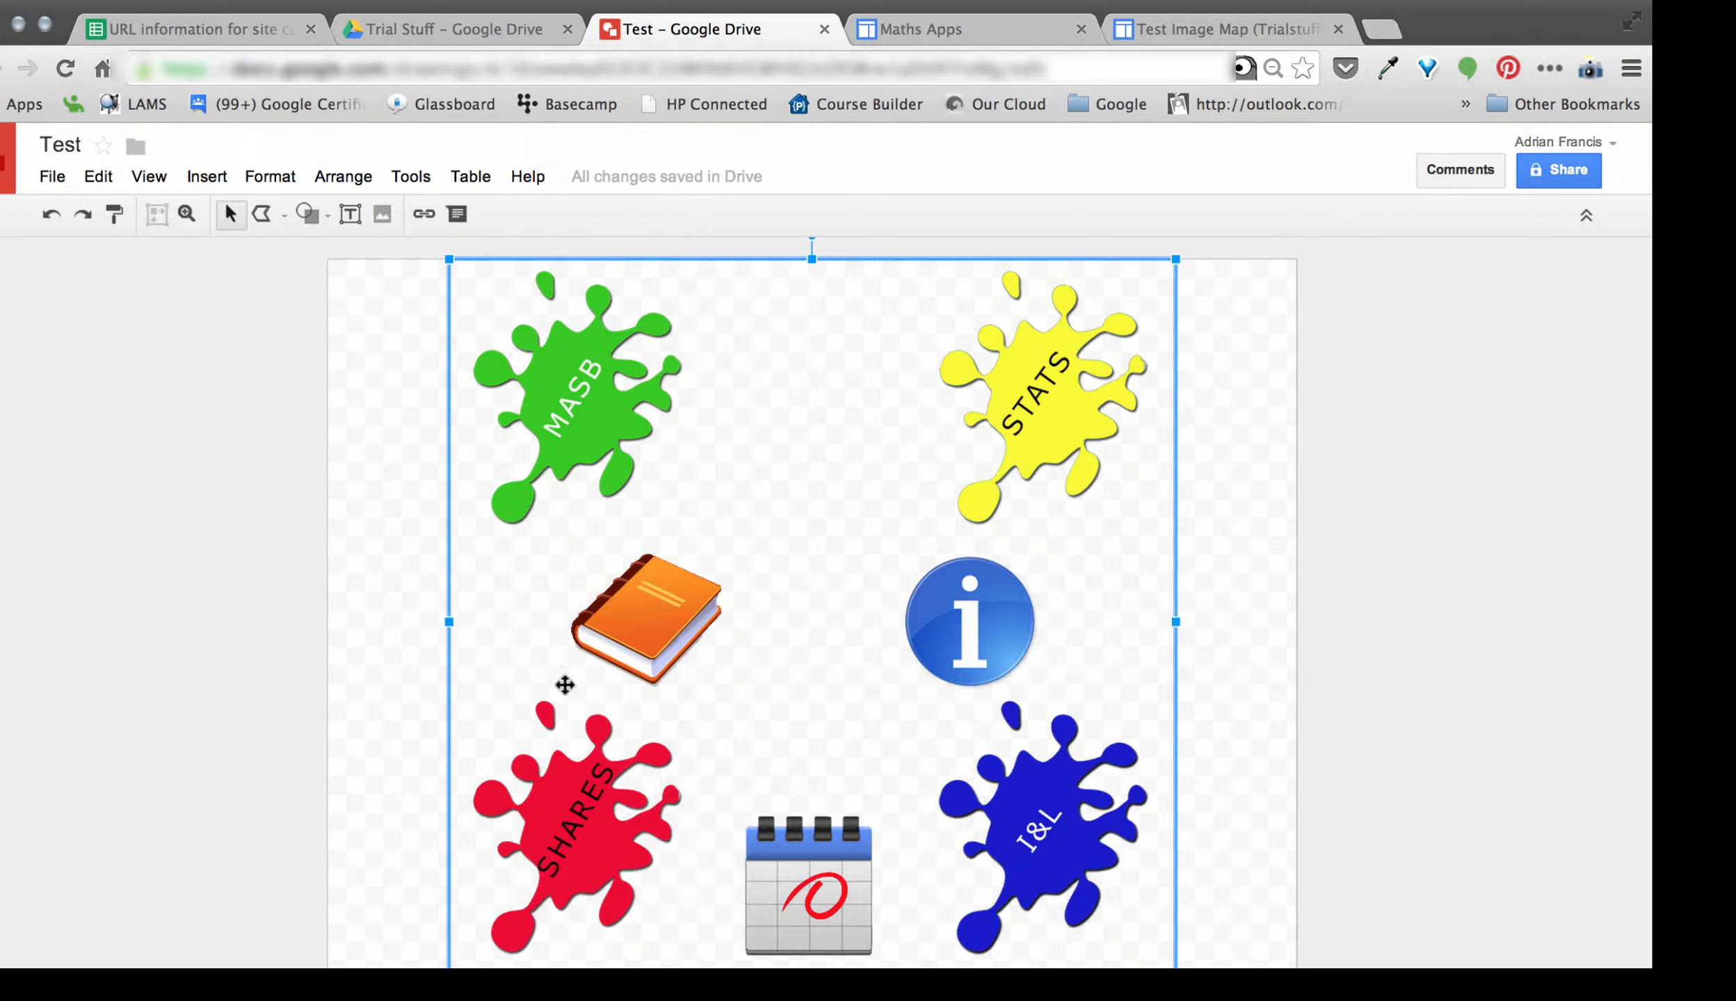
click(231, 224)
Step: Draw a closed polyline that follows the outer contour of the whole red SHARES splat
click(284, 215)
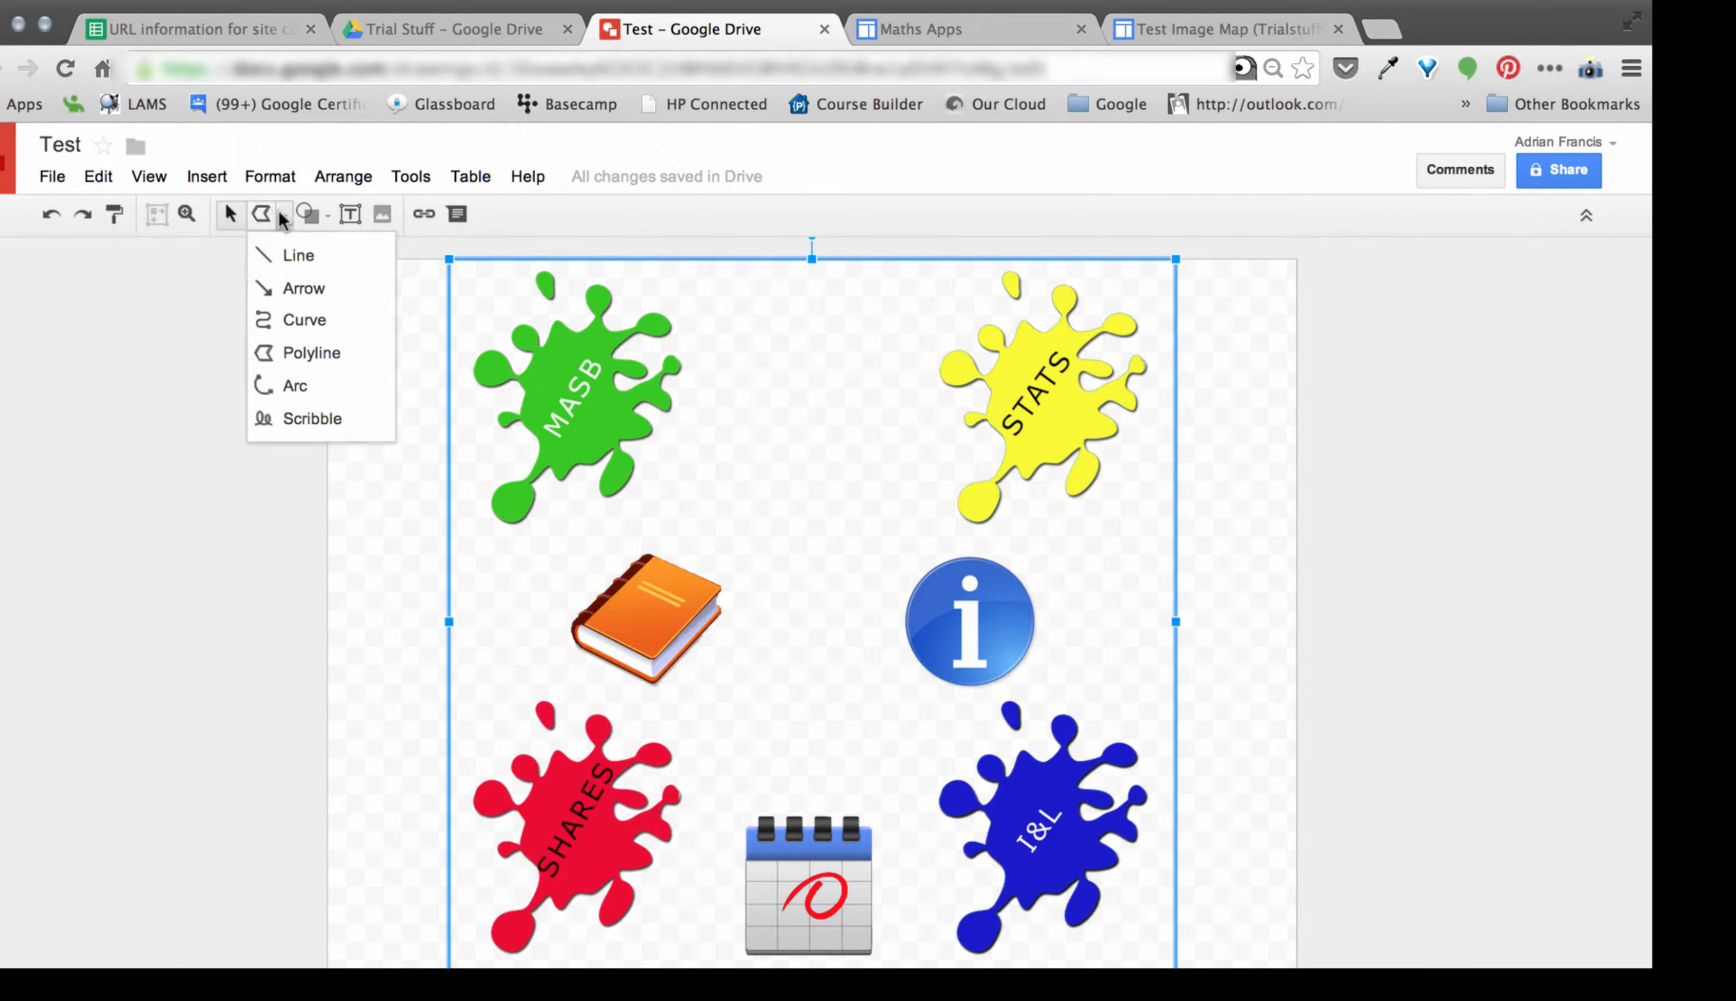
click(277, 350)
click(567, 706)
click(690, 760)
click(684, 850)
click(669, 865)
click(651, 877)
click(649, 909)
click(638, 921)
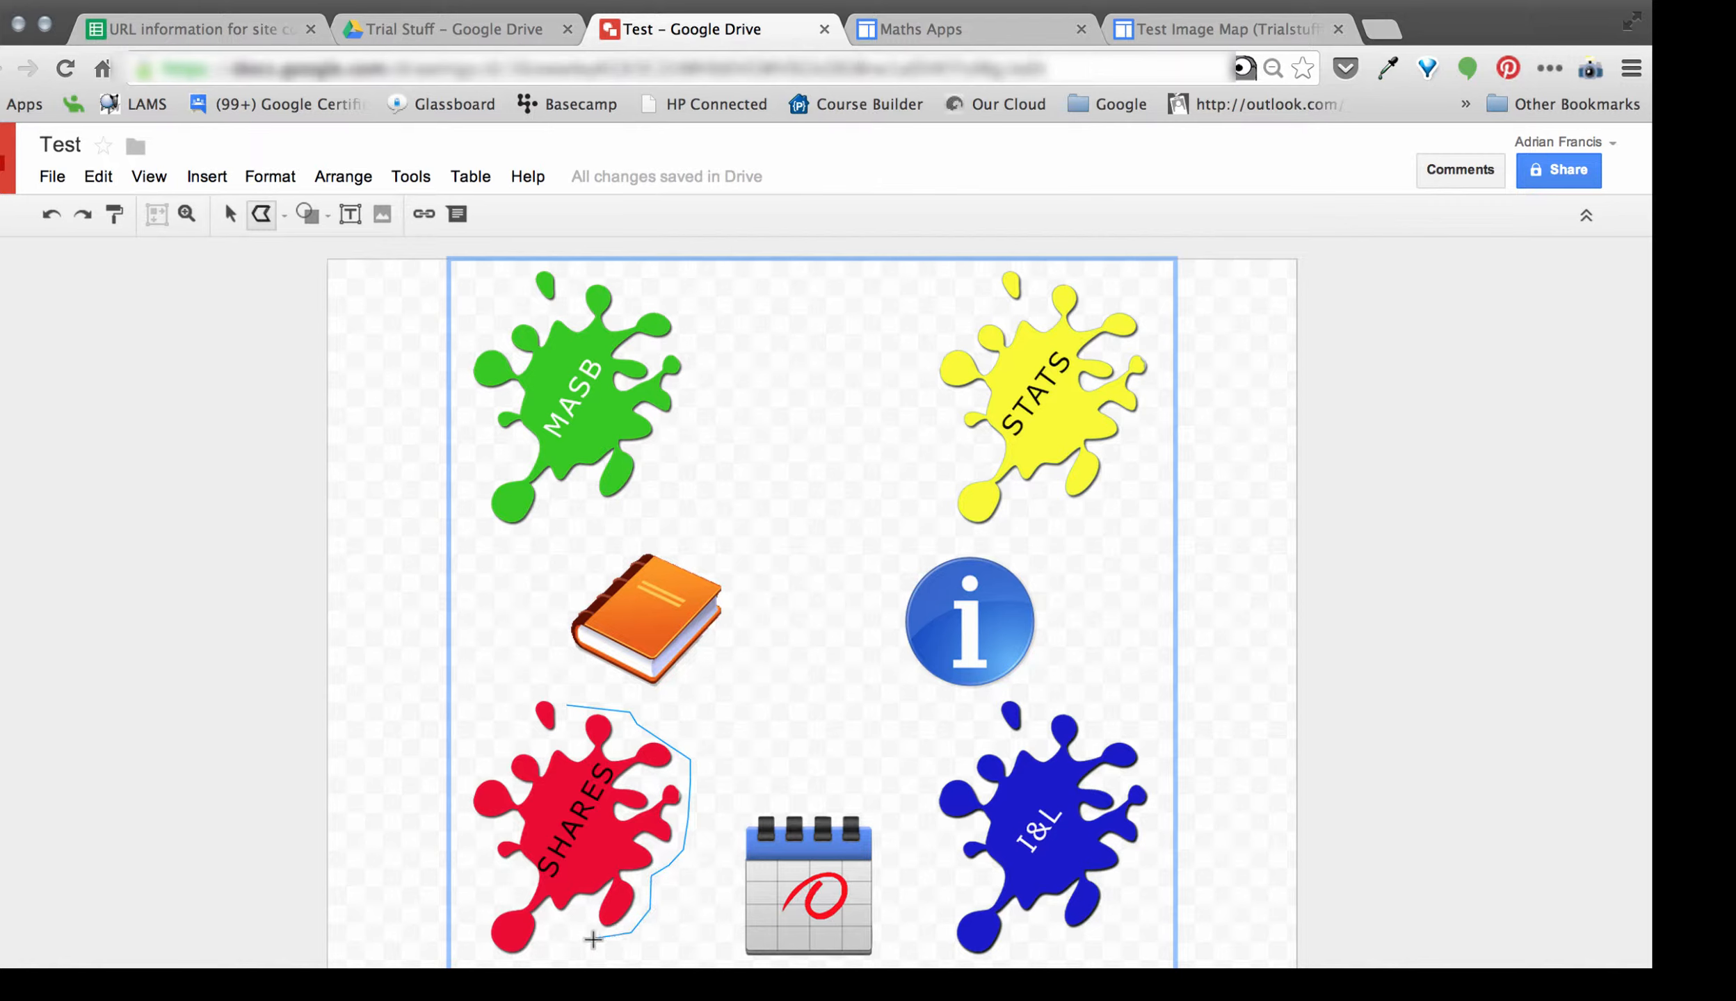
click(592, 938)
click(546, 925)
click(529, 955)
click(485, 959)
click(481, 926)
click(513, 881)
click(463, 793)
click(483, 753)
click(509, 745)
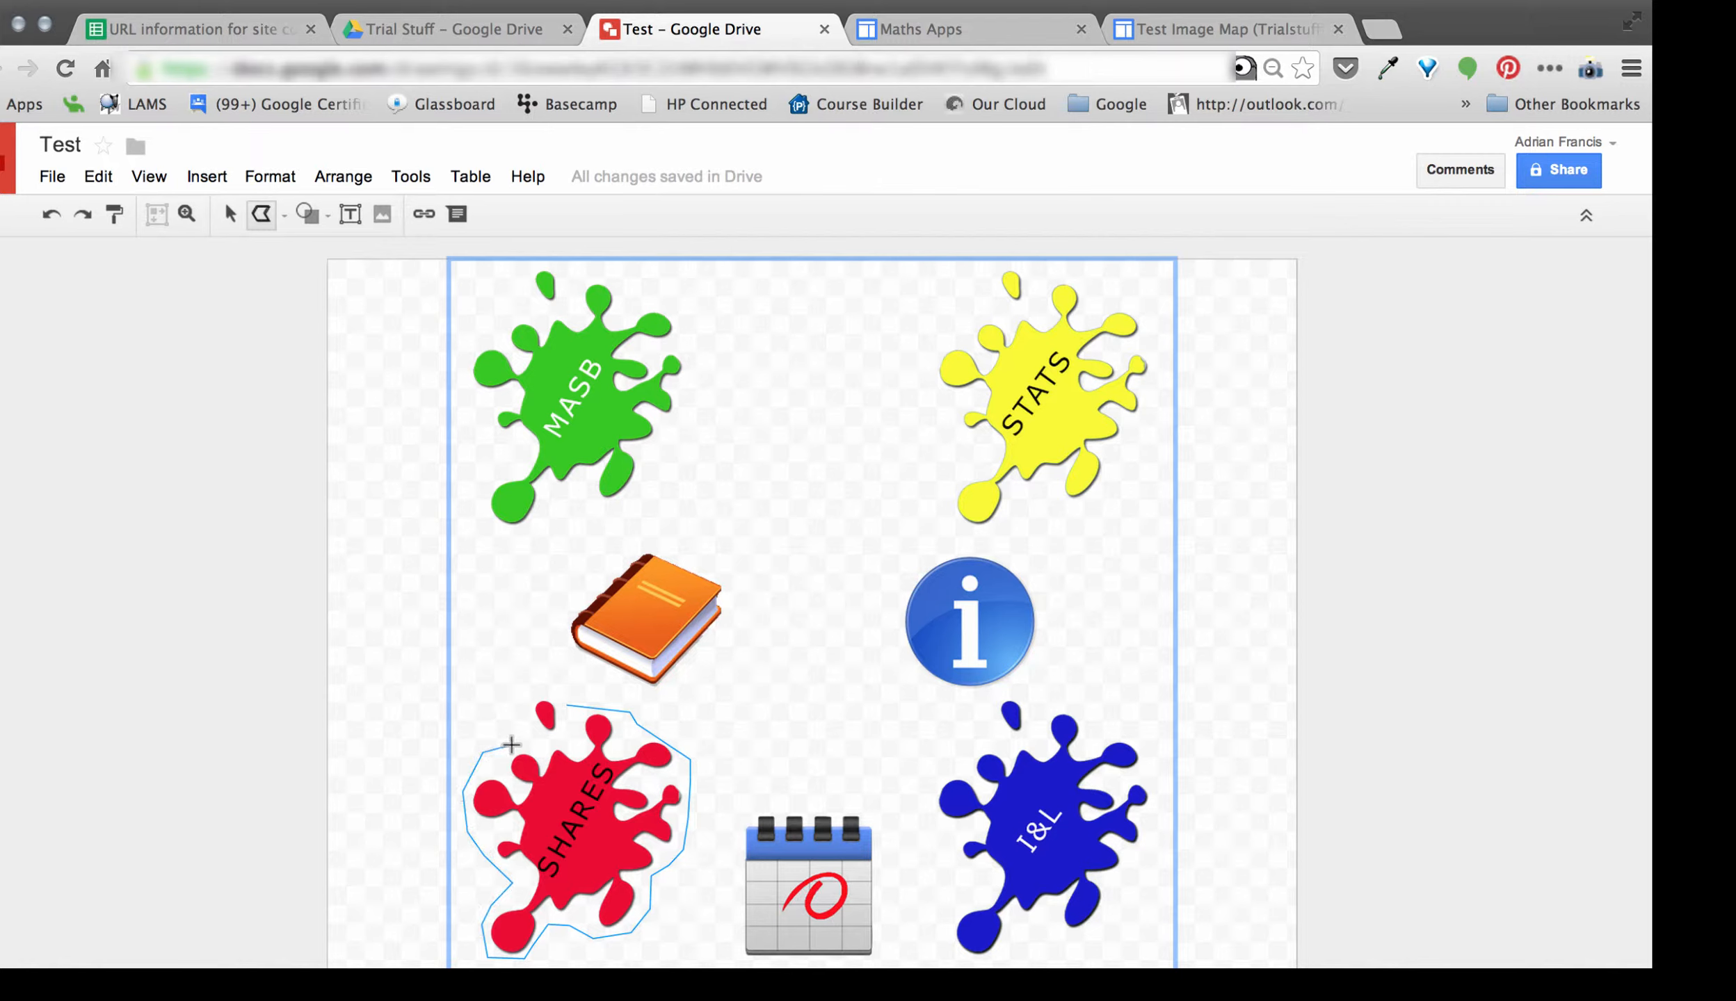
click(529, 732)
click(529, 706)
click(565, 692)
click(571, 707)
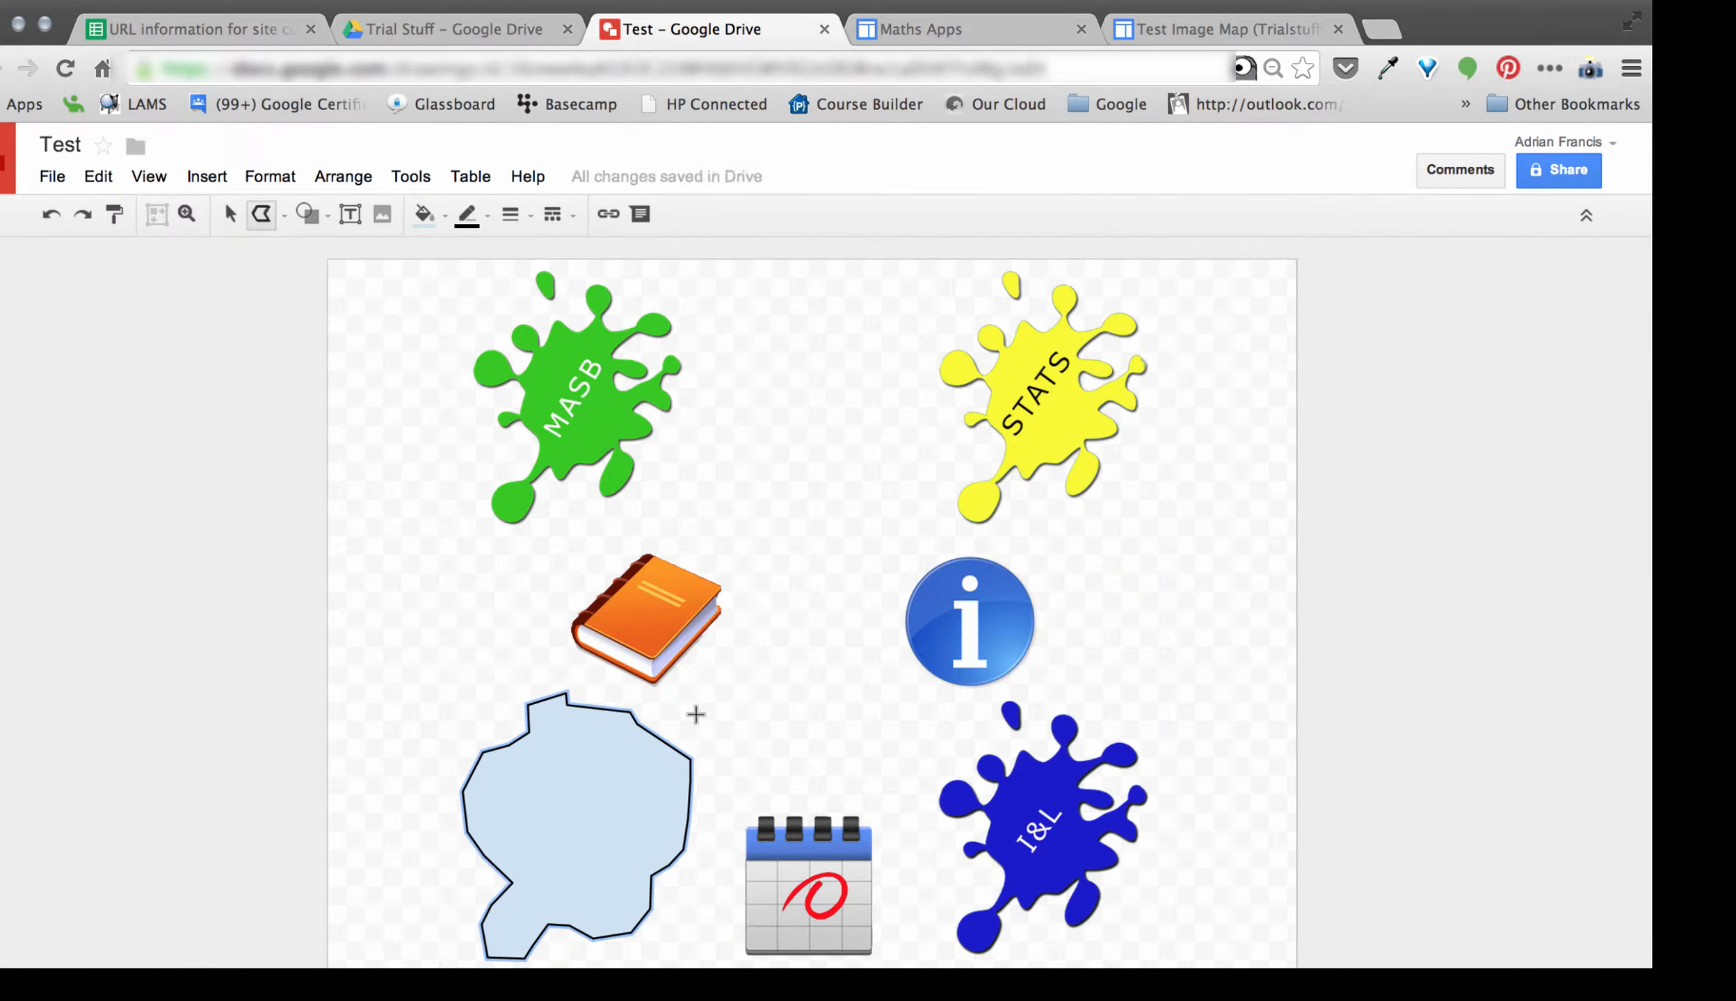
click(229, 214)
click(459, 682)
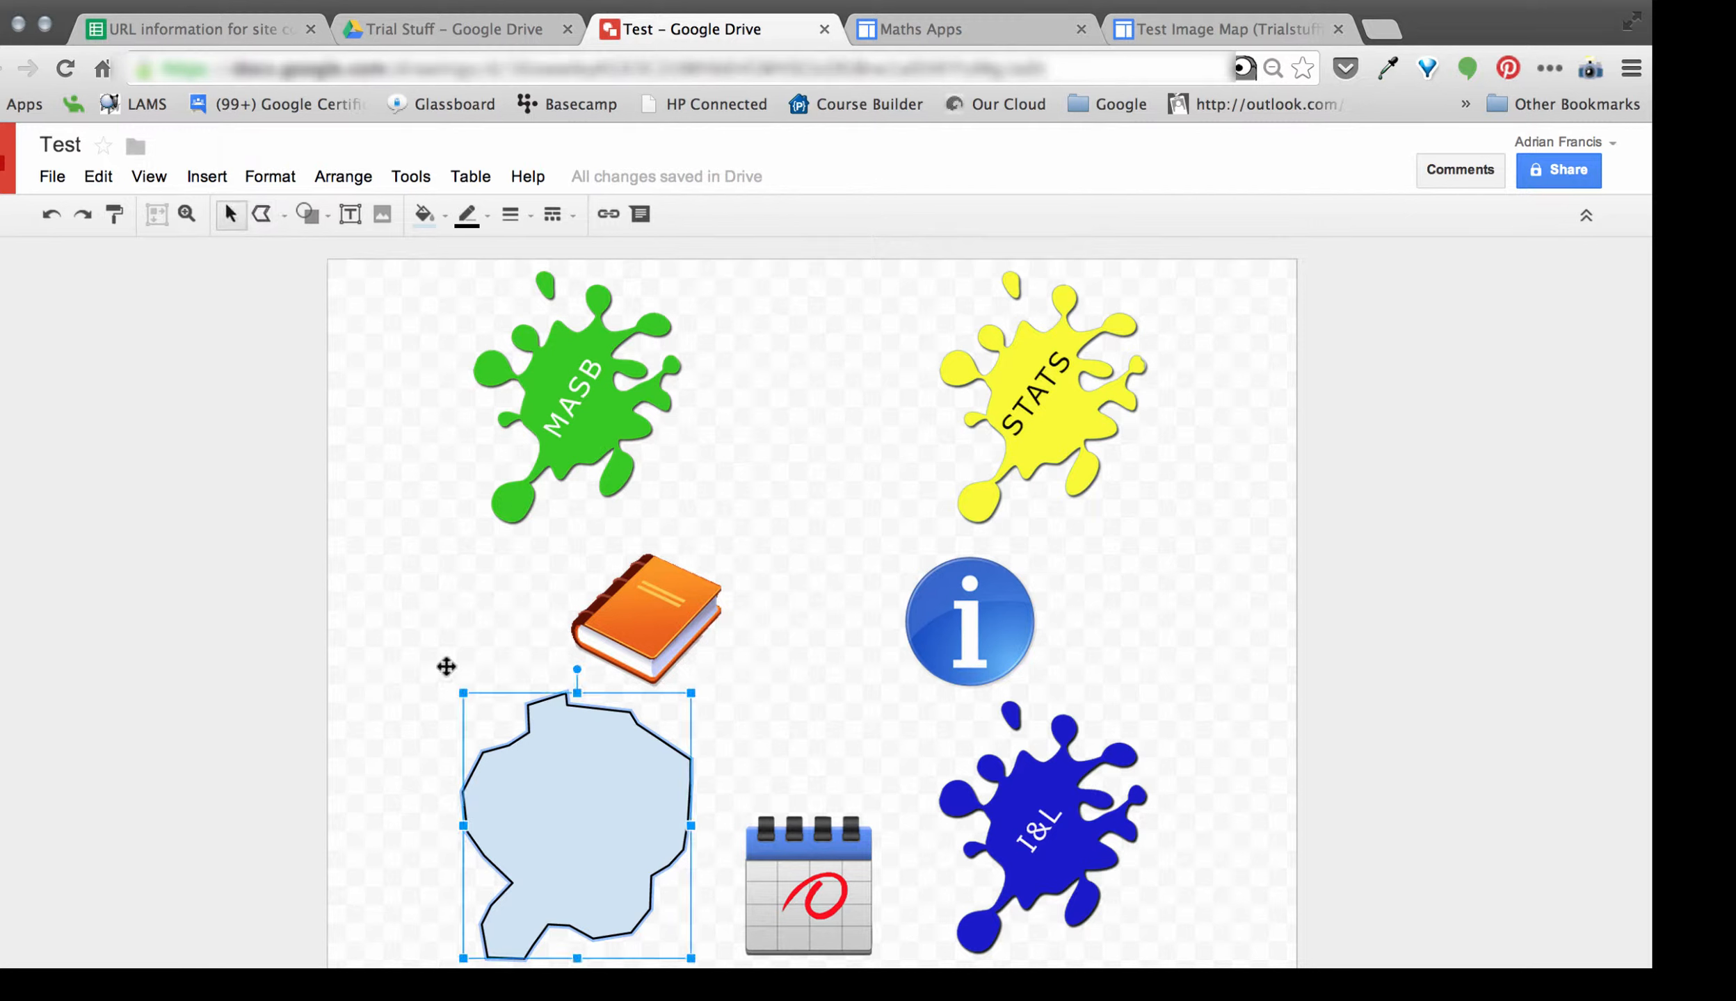
right_click(551, 770)
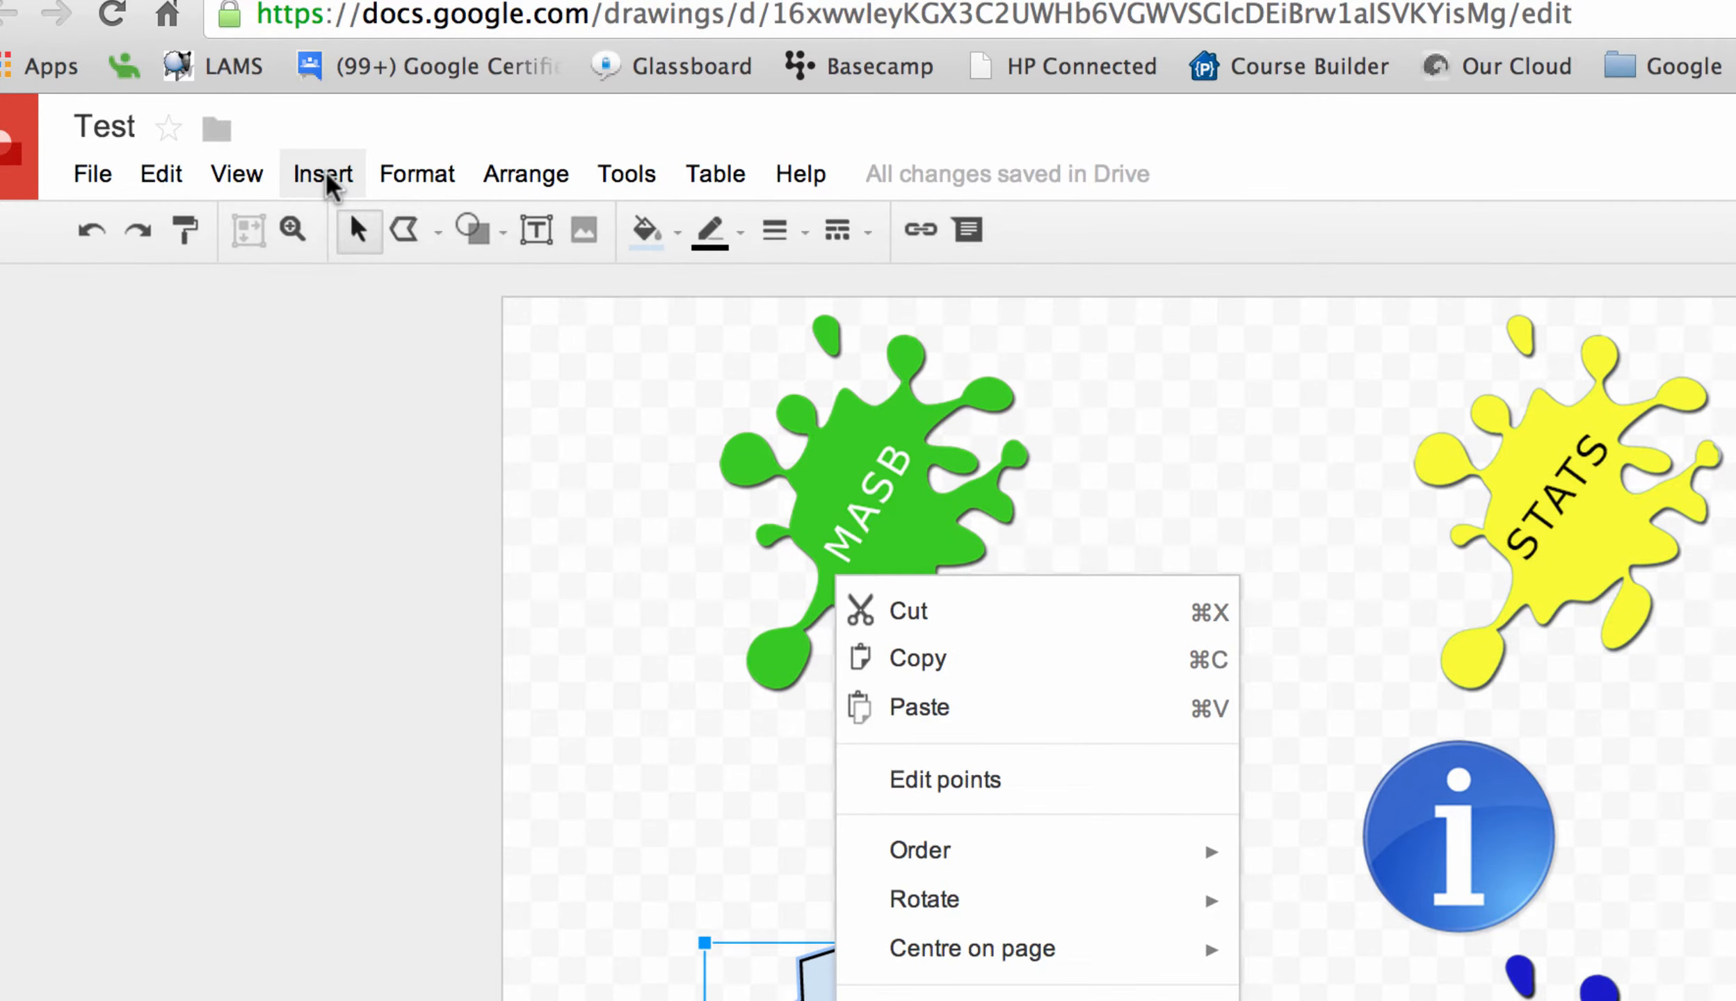
click(327, 173)
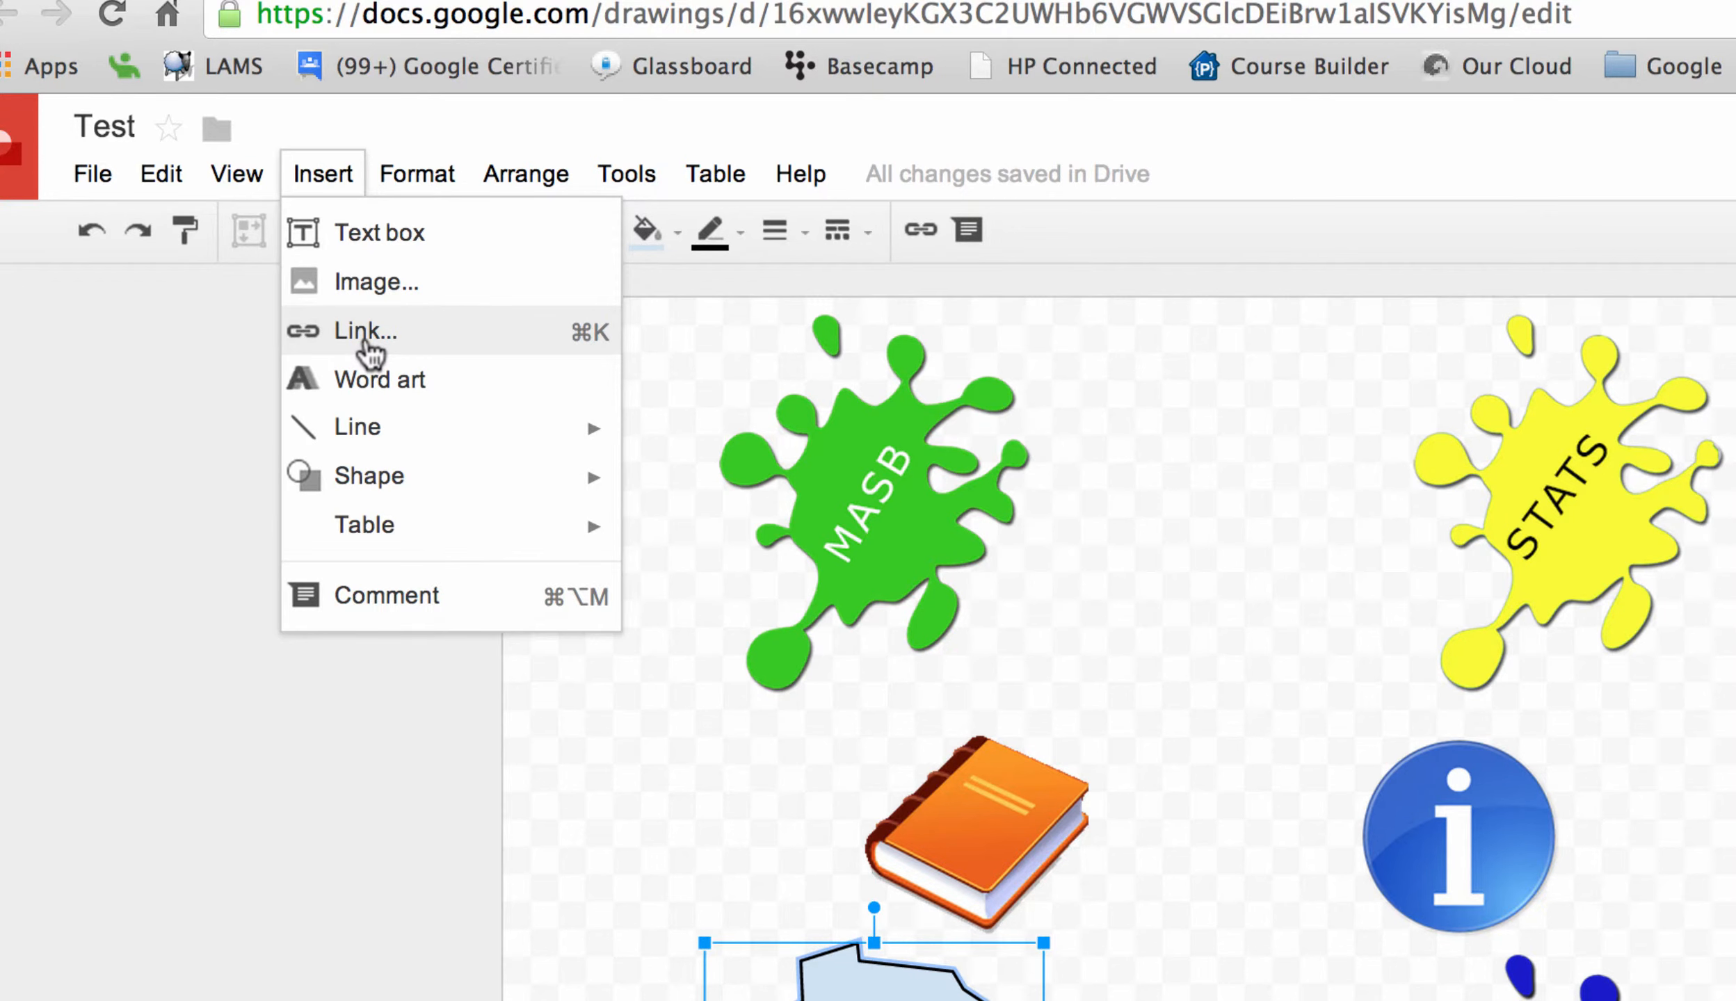
click(369, 332)
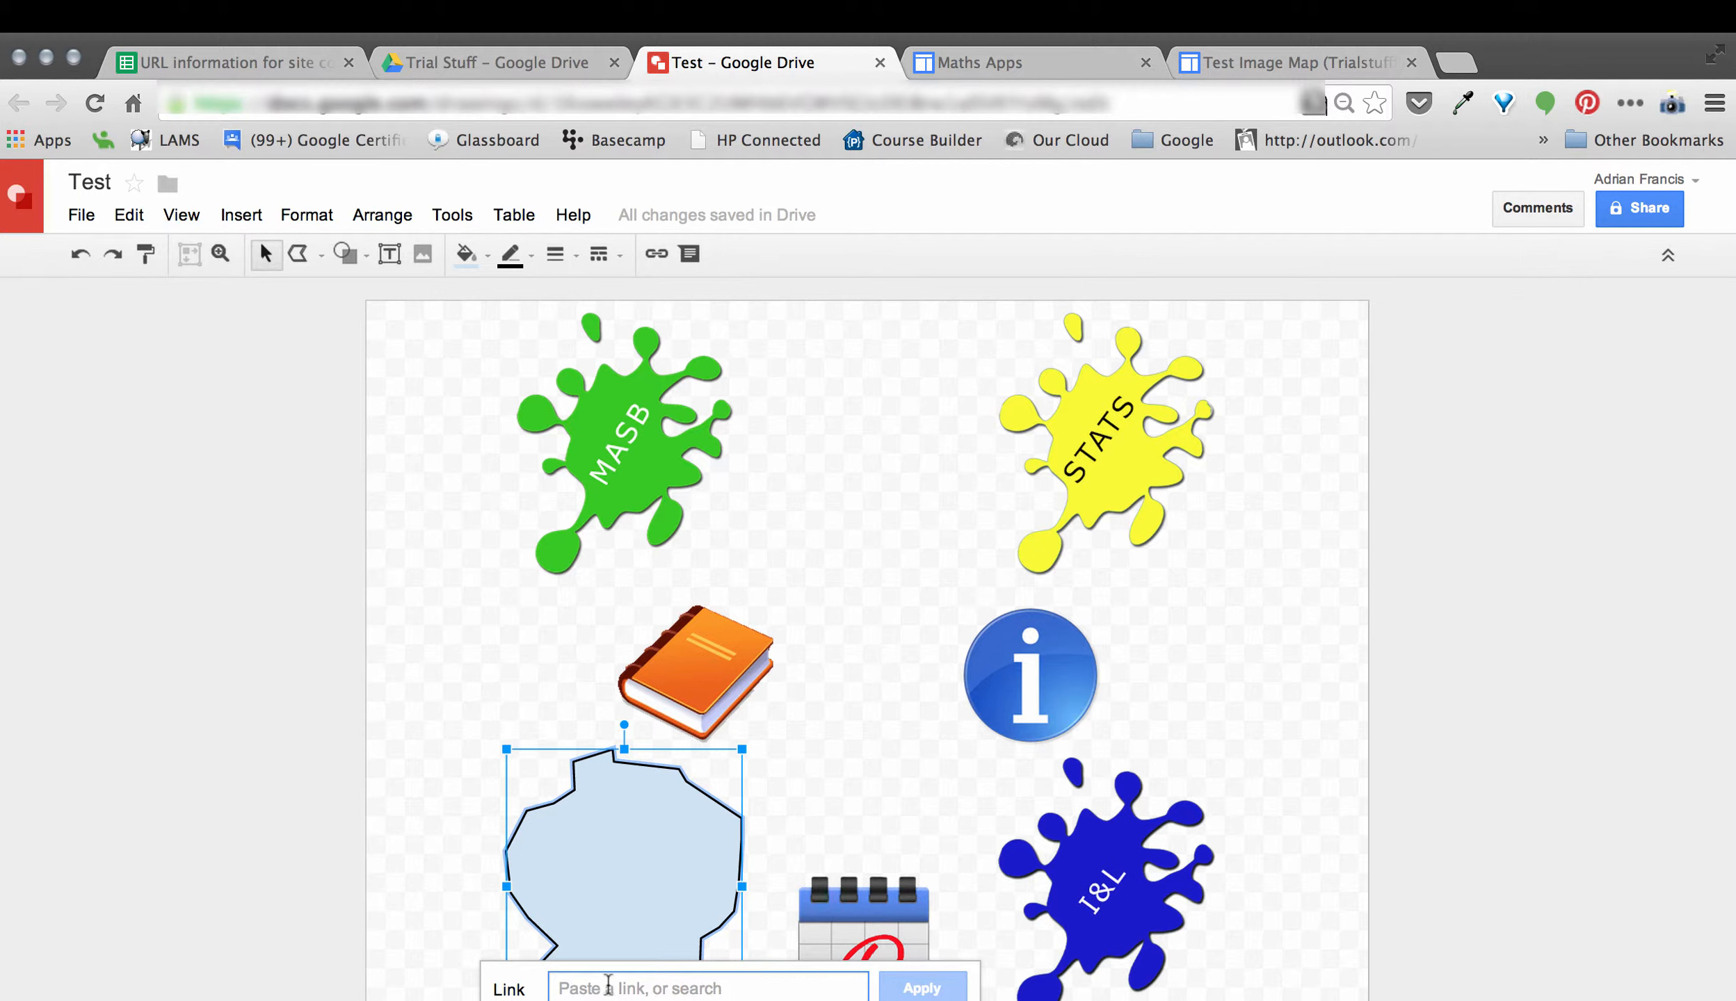
text(https://sites.google.com/site/masbmcn/)
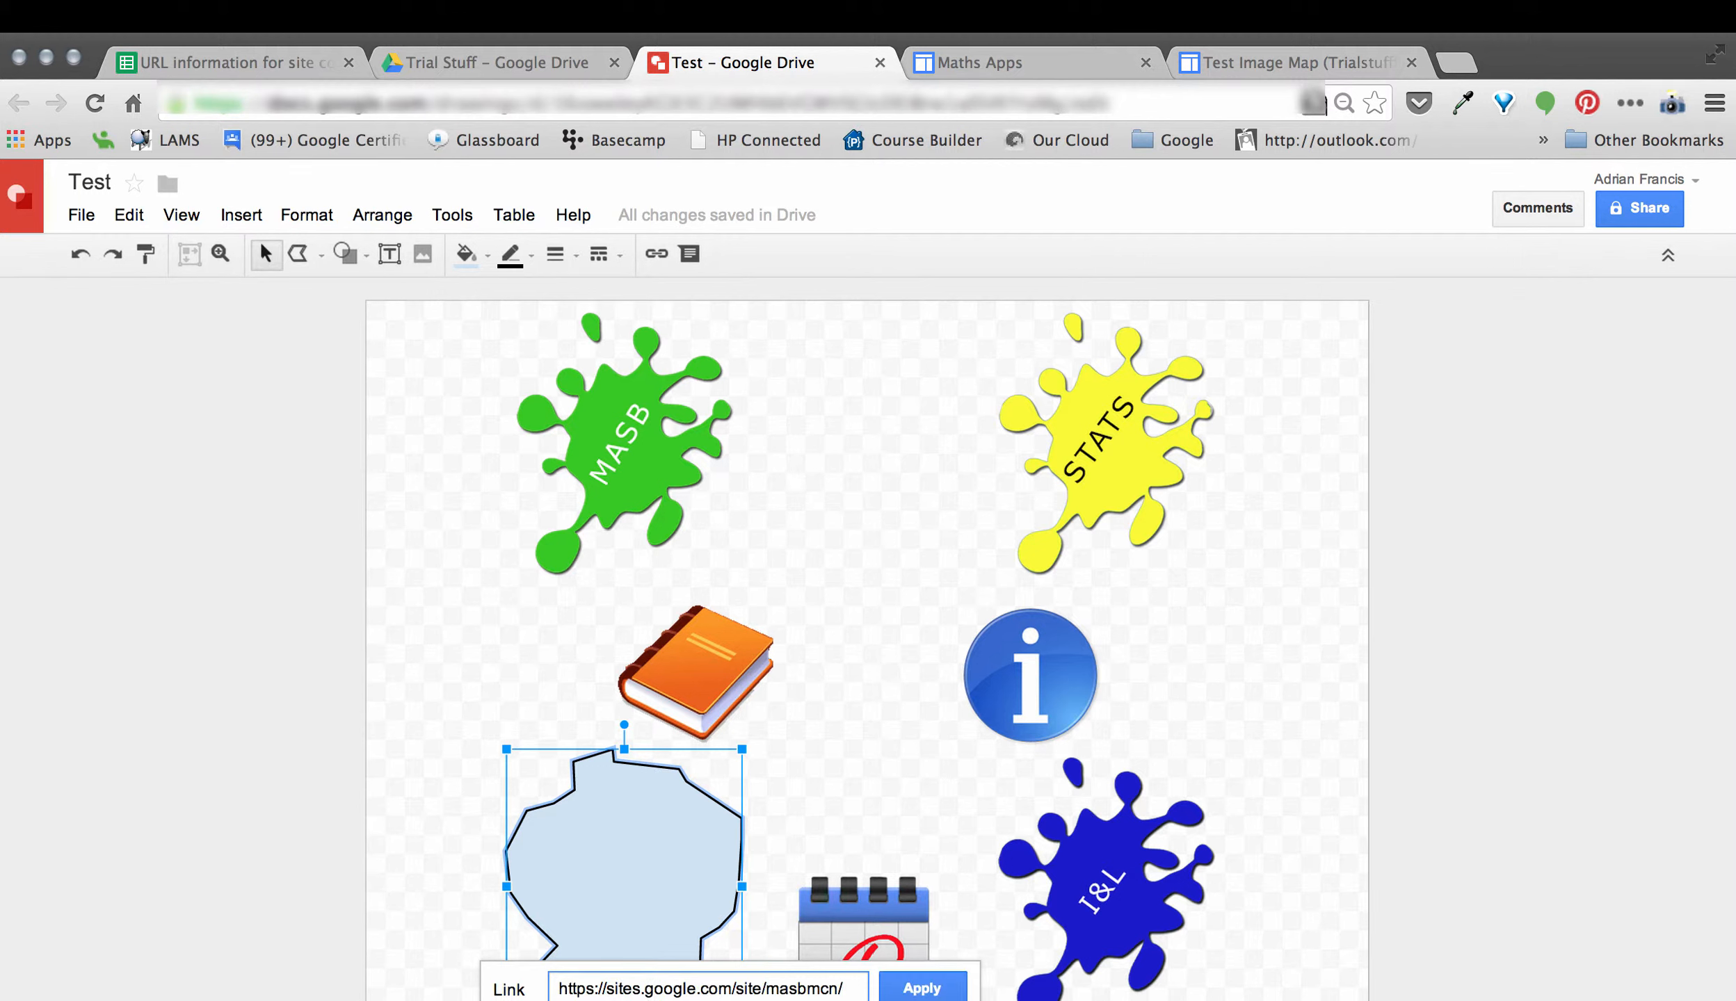
click(923, 988)
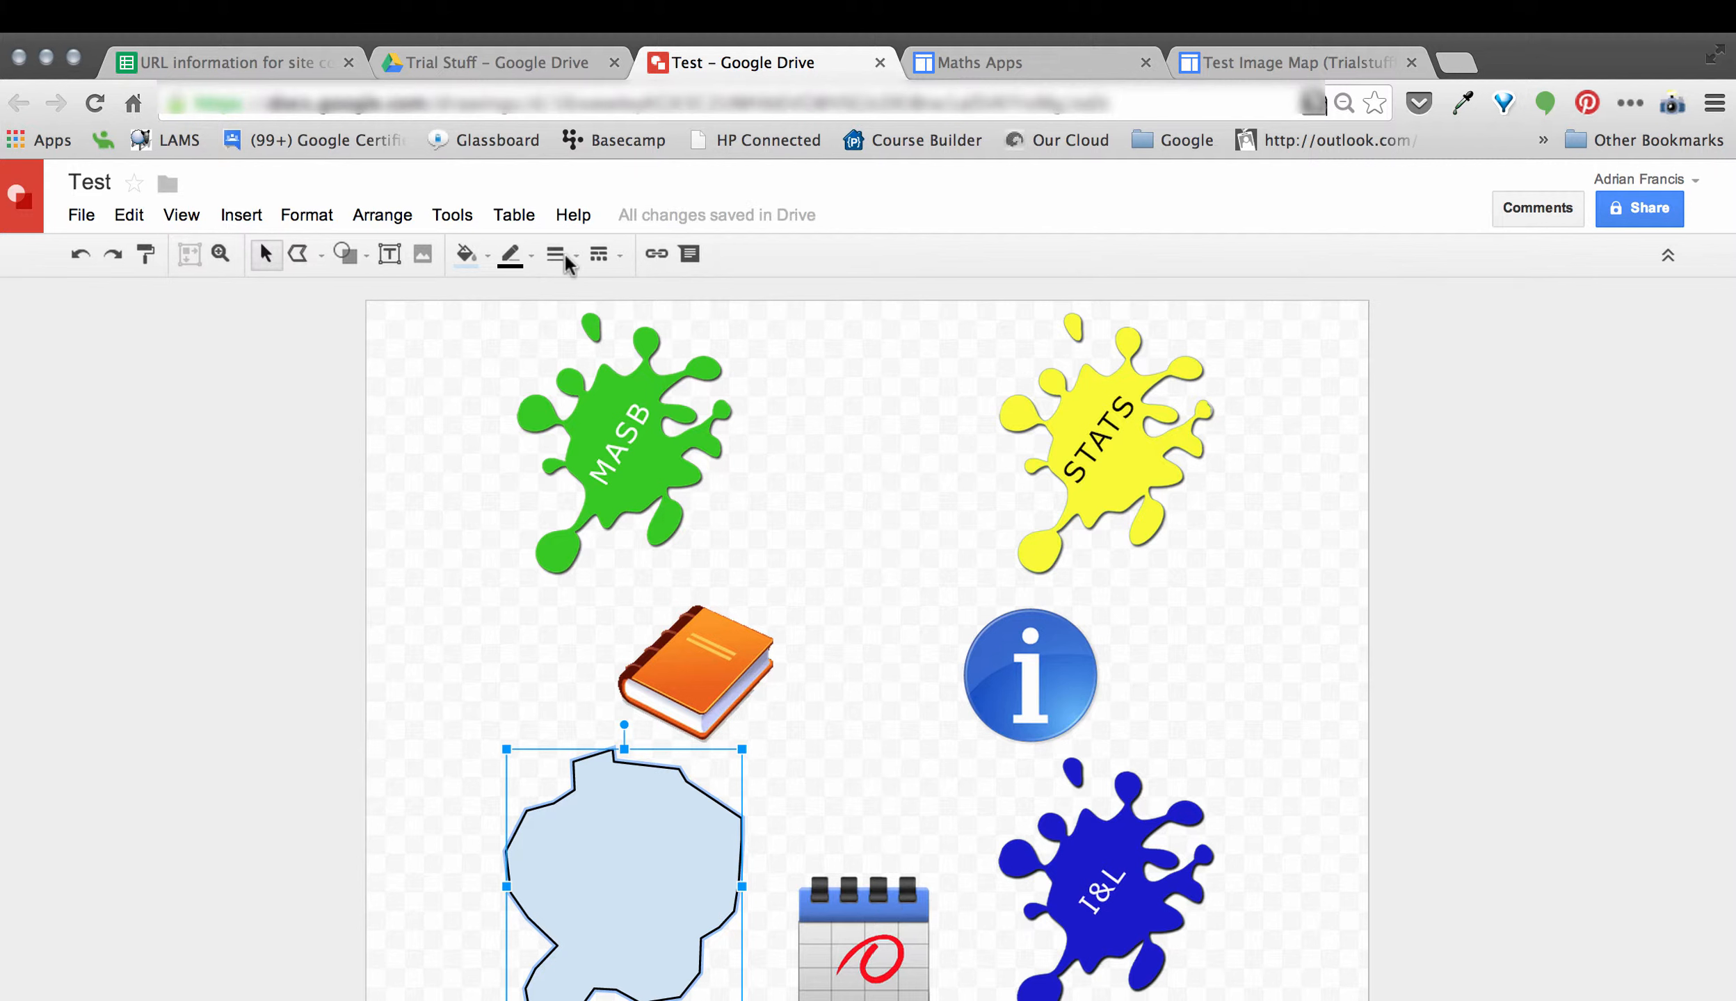
Step: Set both the fill and the outline colour of the SHARES polyline shape to Transparent, then deselect it
click(488, 256)
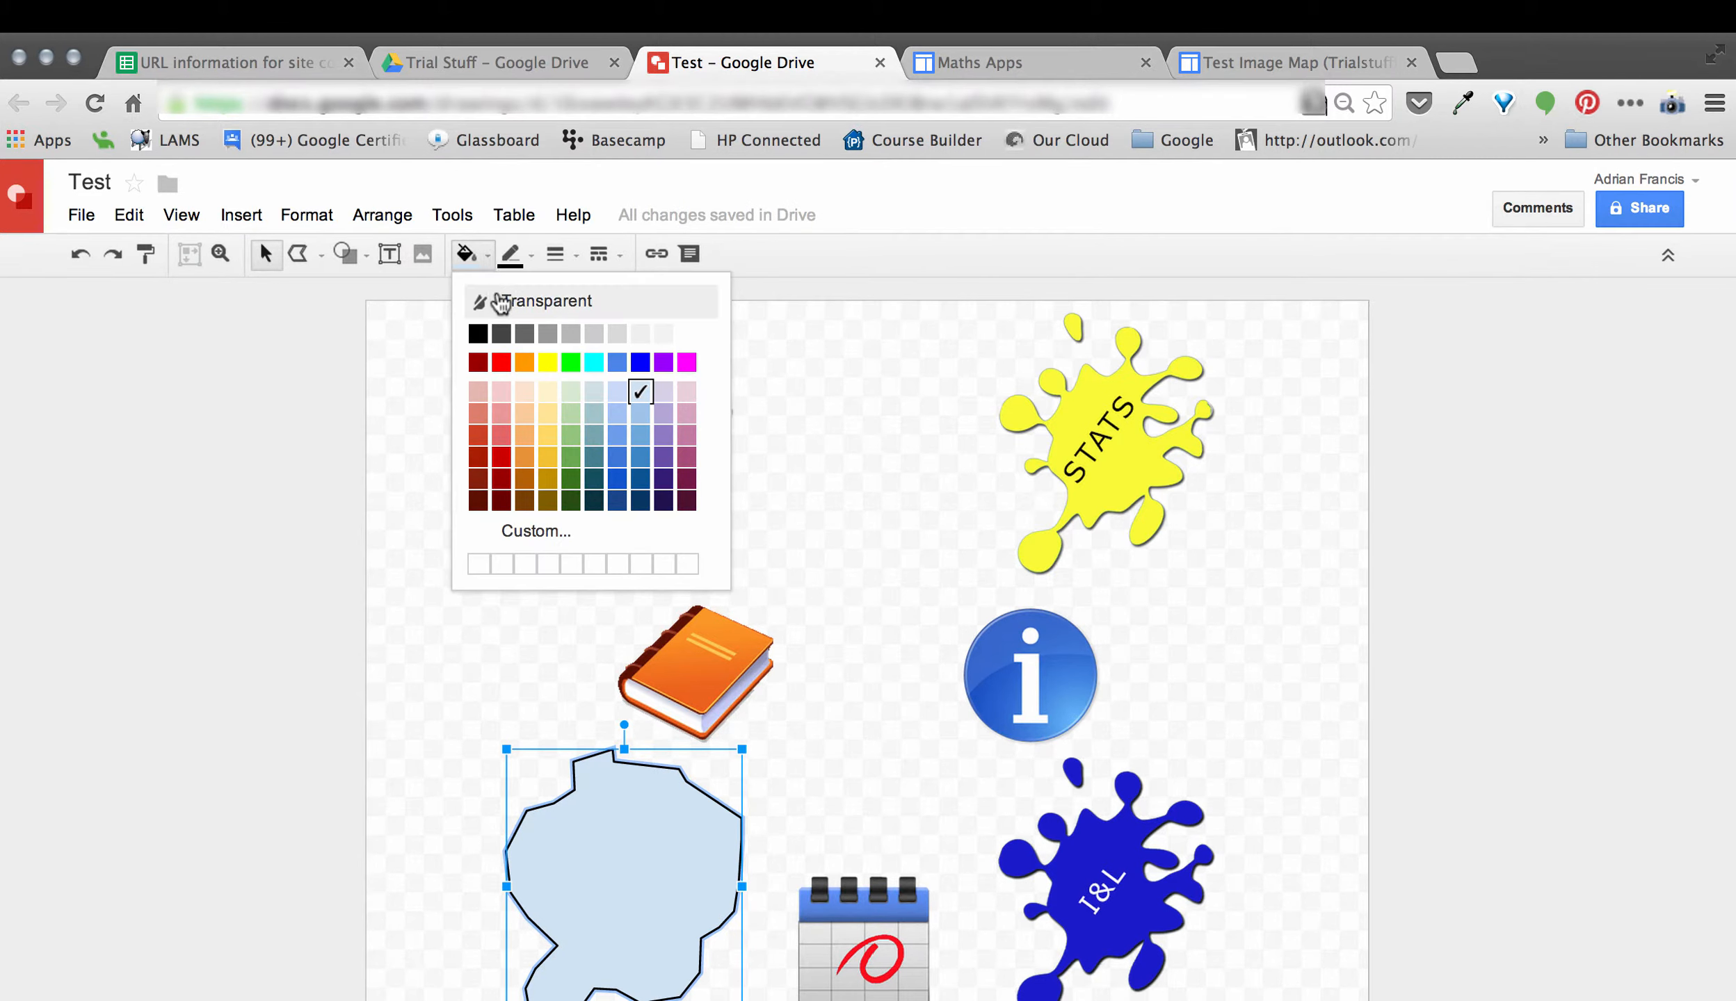
click(500, 300)
click(532, 256)
click(544, 301)
click(1283, 595)
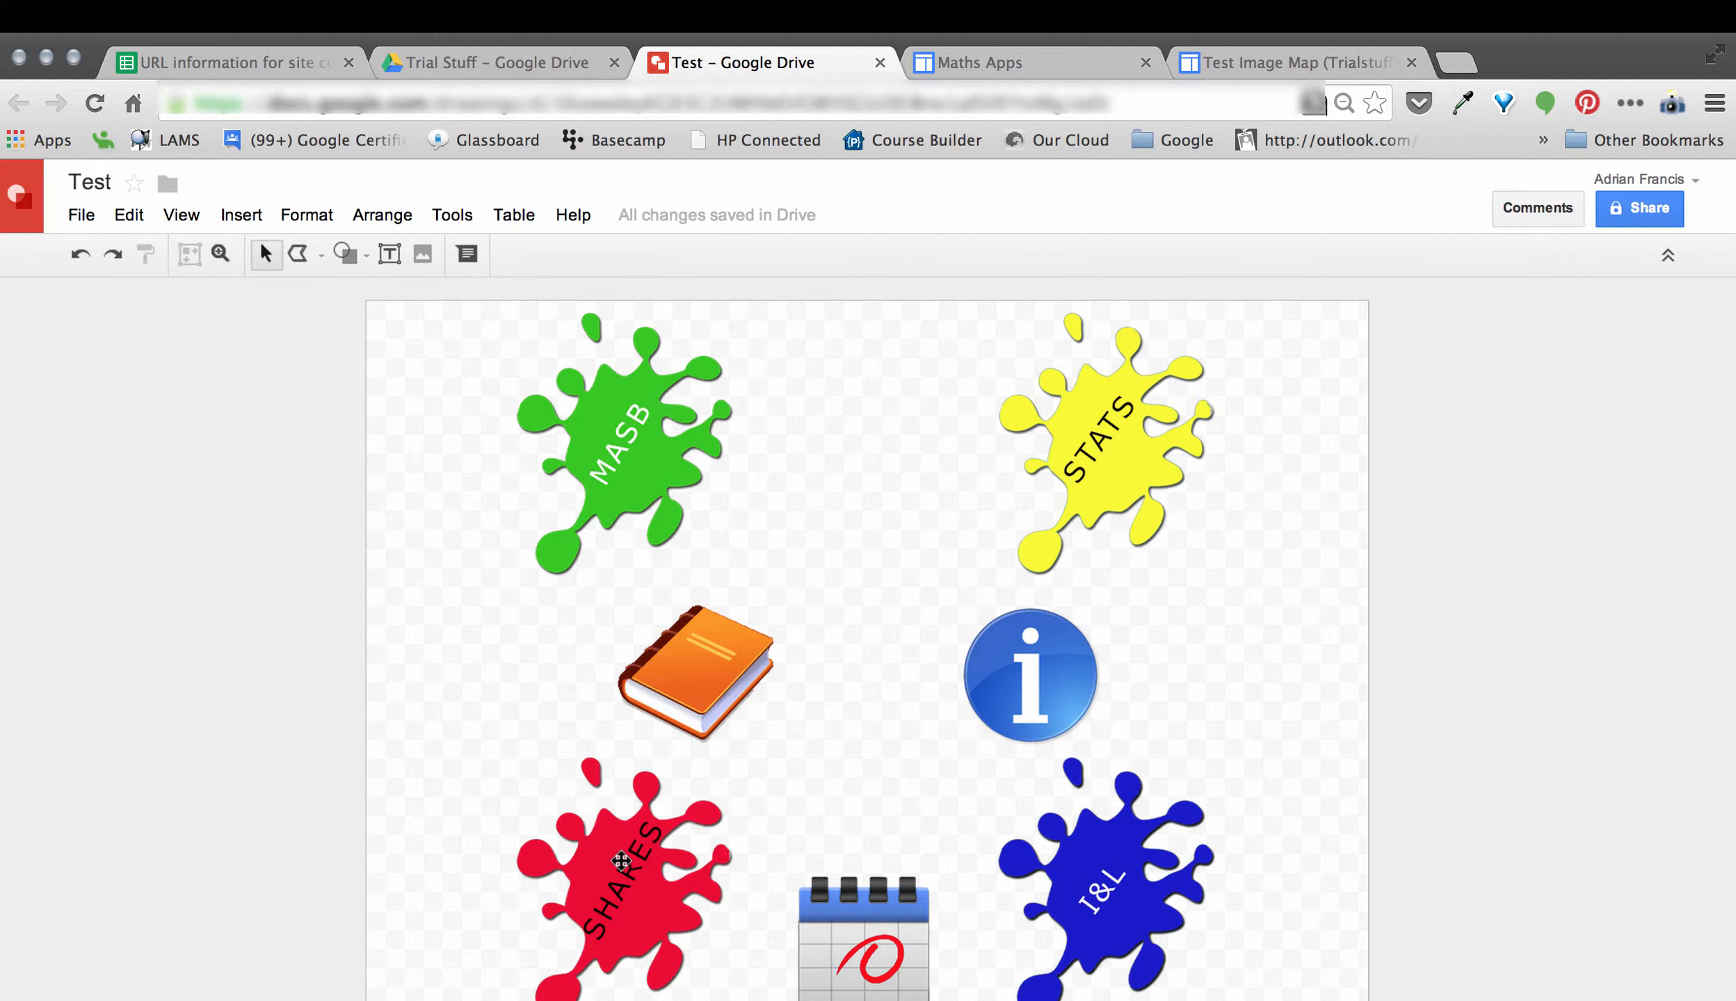
Step: Switch to the Test Image Map page in Google Sites, open it for editing and select the Drive drawing Test for insertion
click(1262, 64)
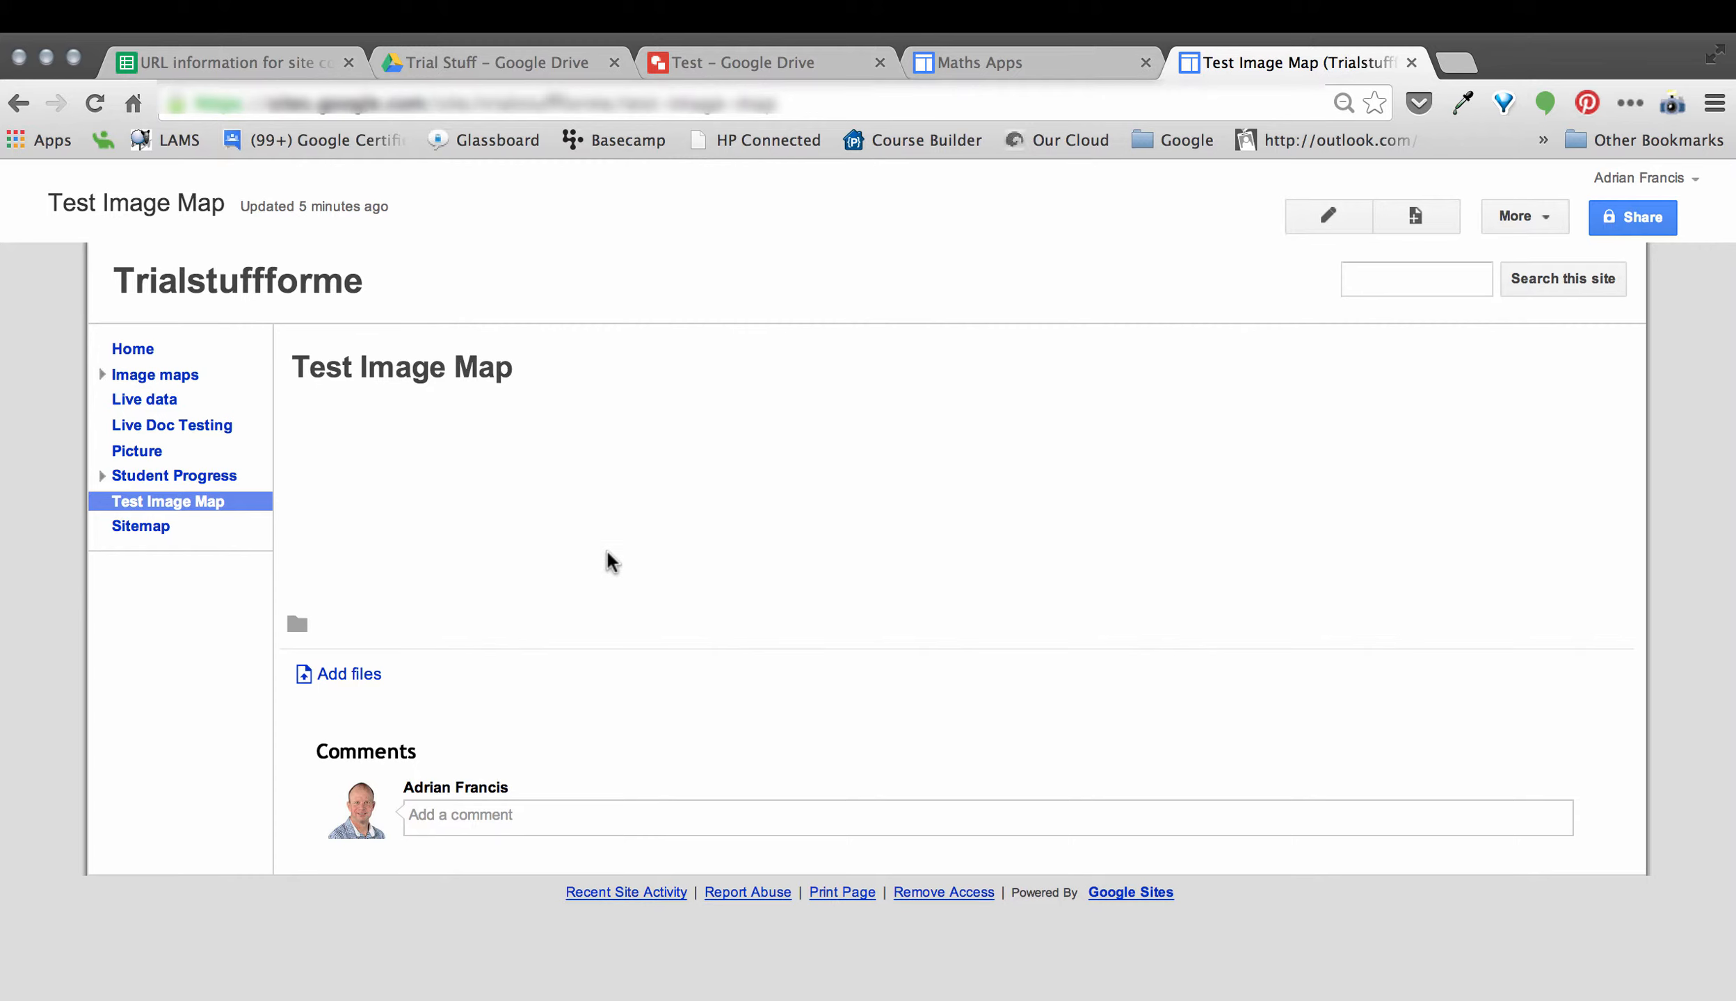
click(1329, 221)
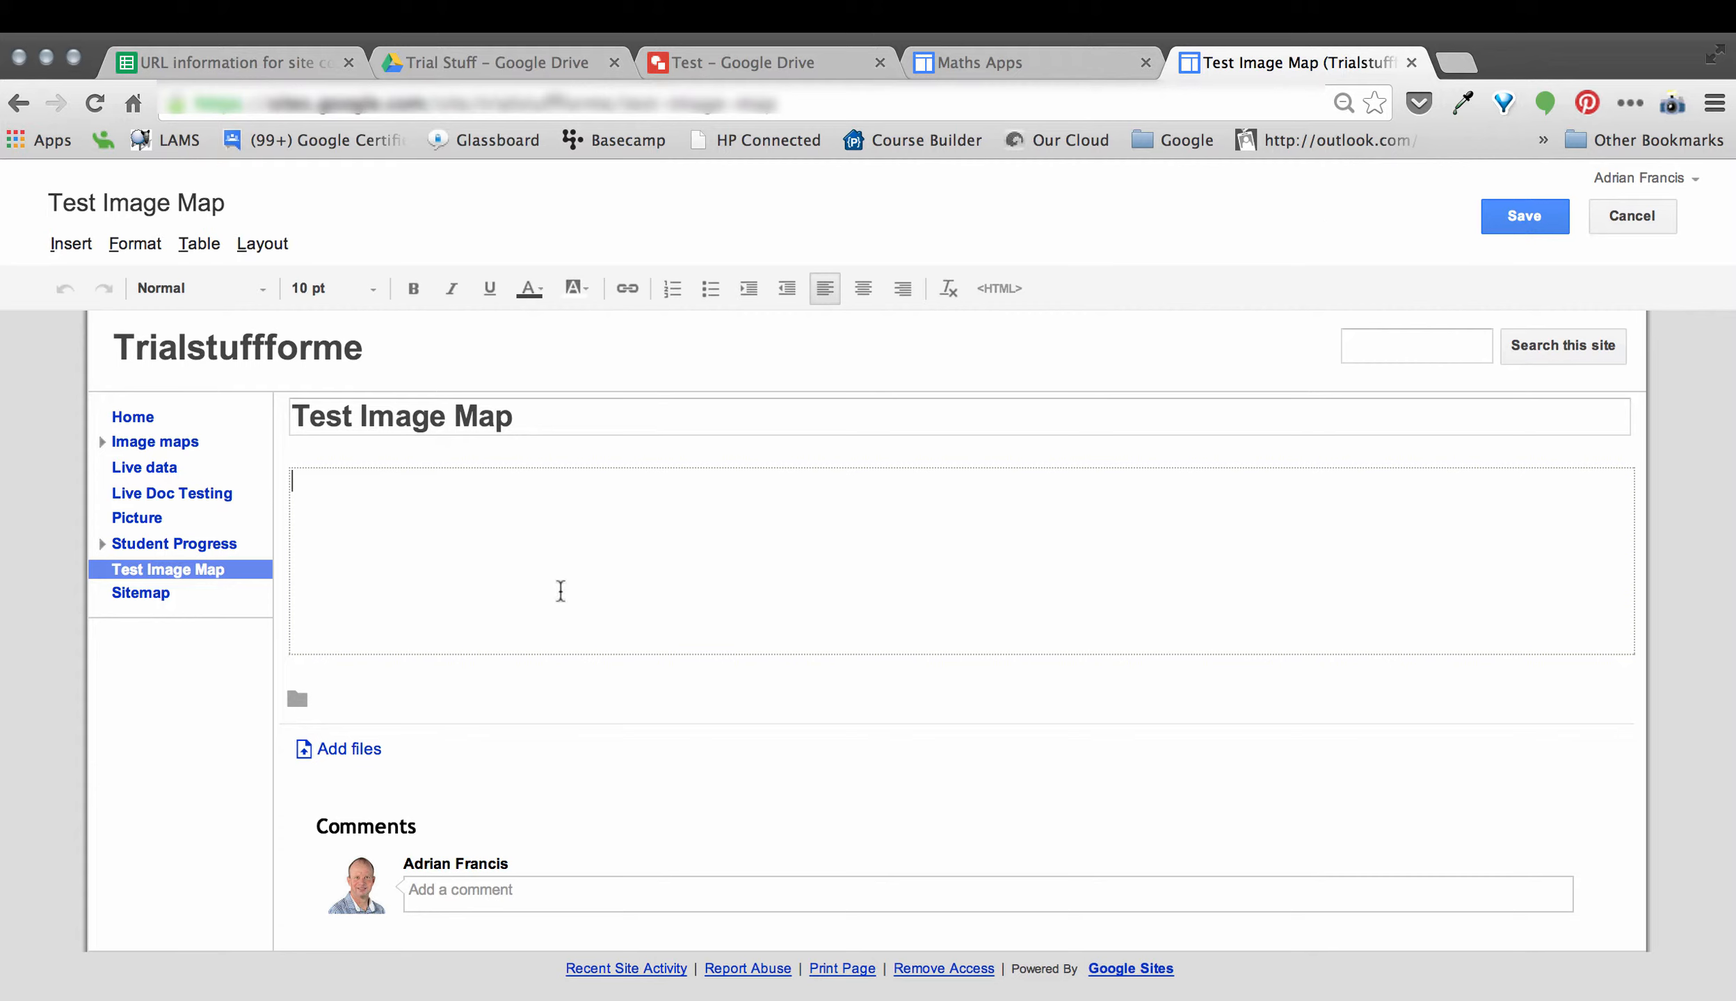
click(80, 245)
mouse_move(644, 448)
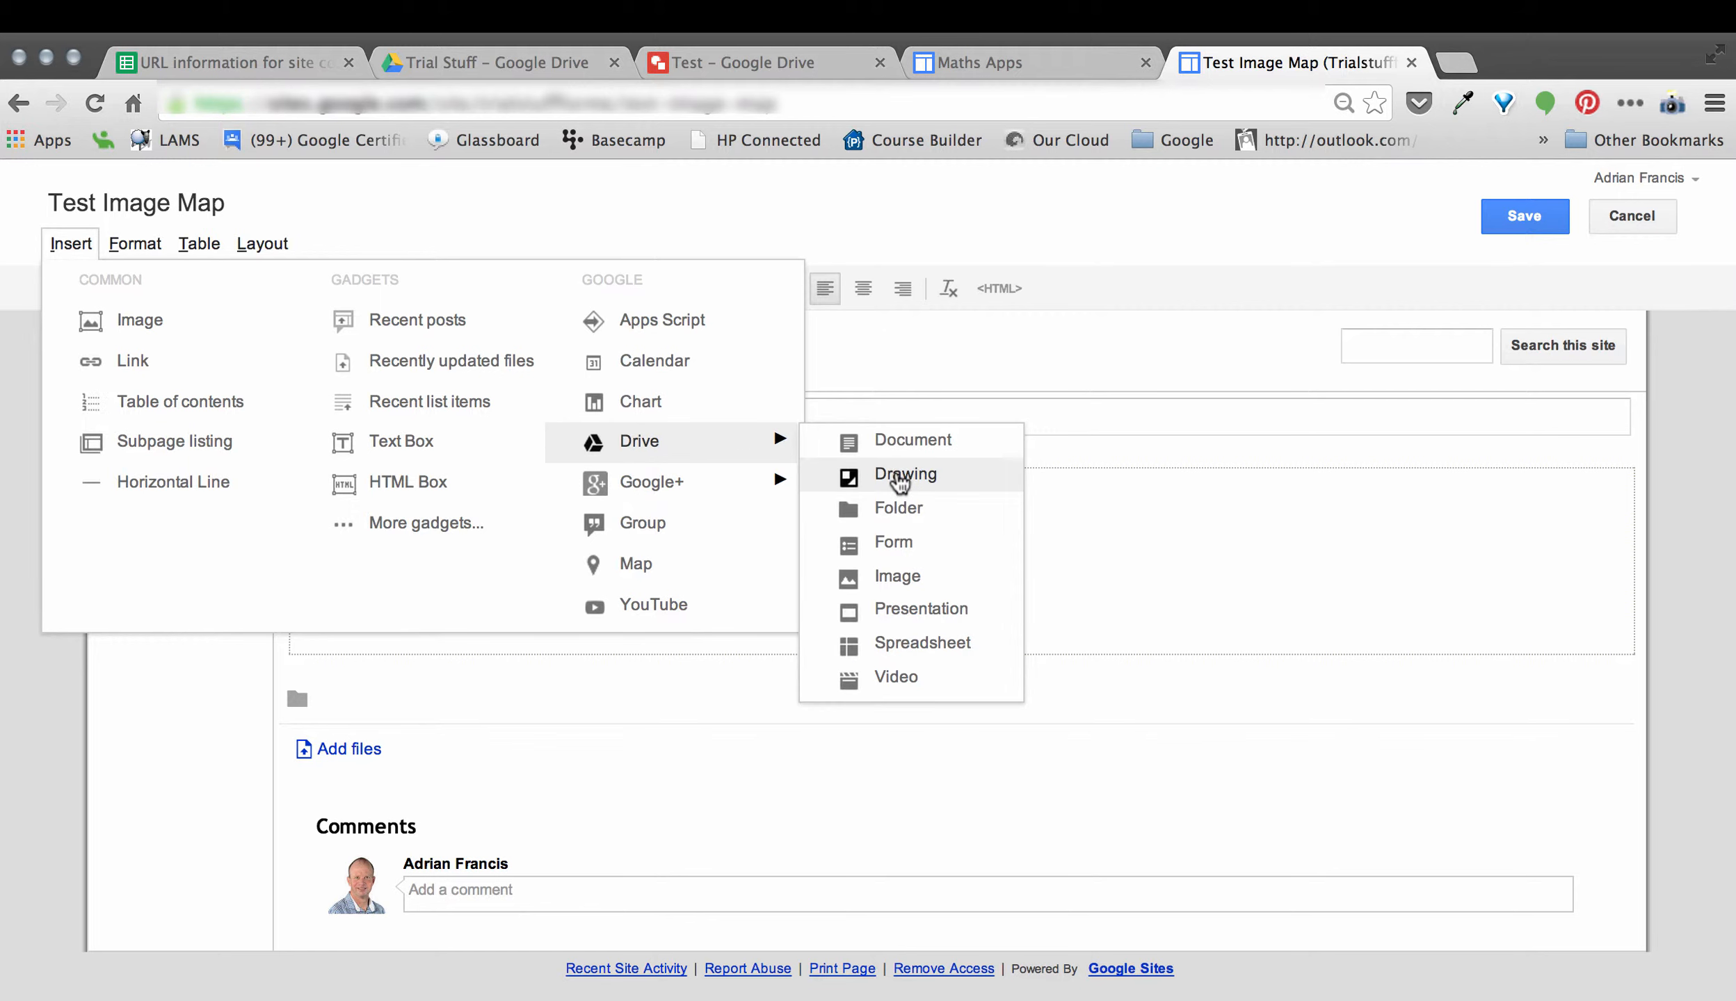
click(896, 474)
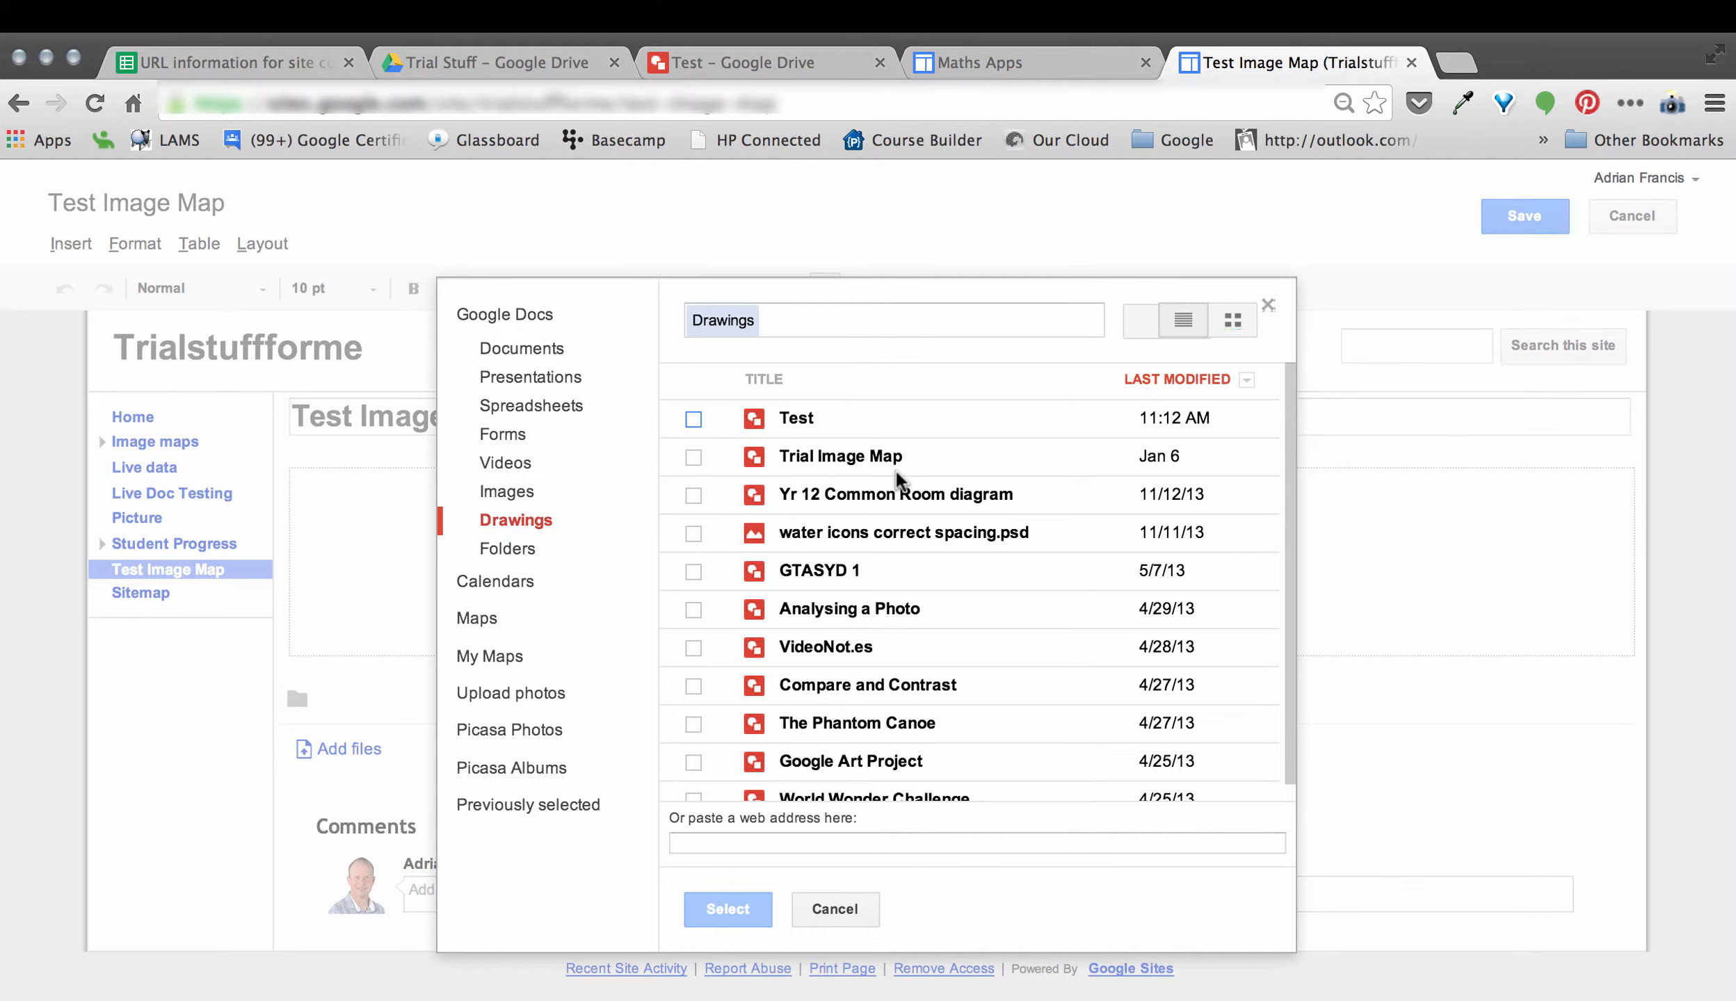
click(693, 420)
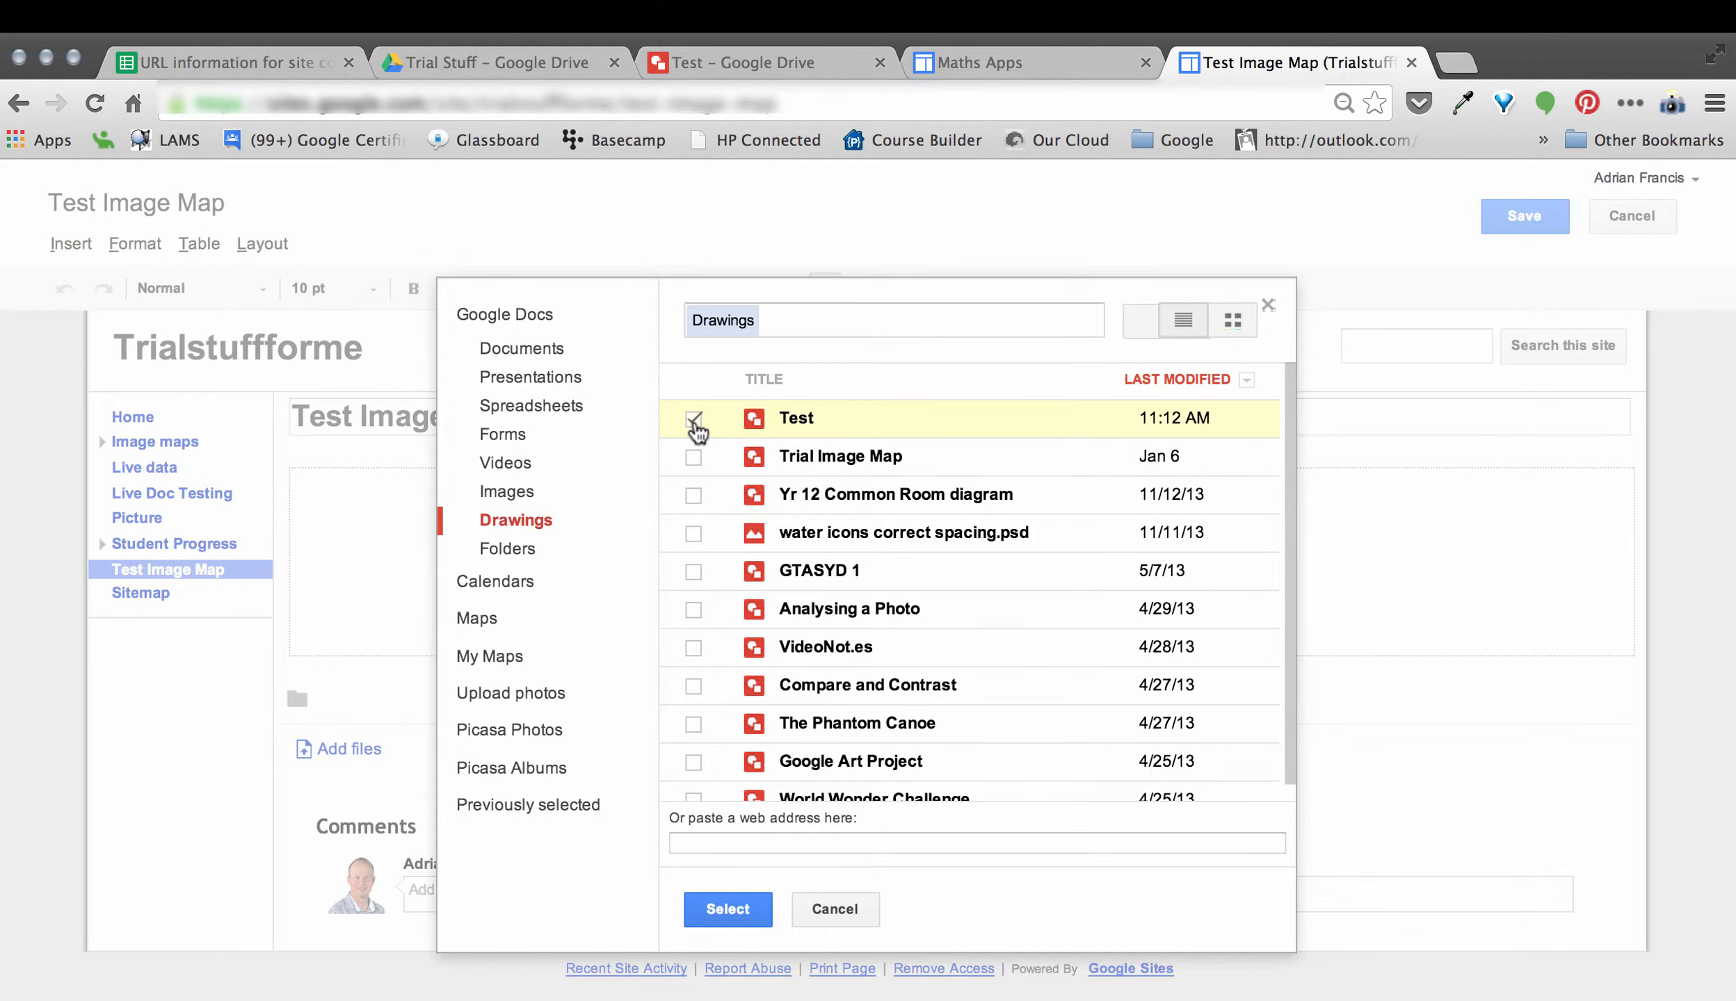
click(729, 911)
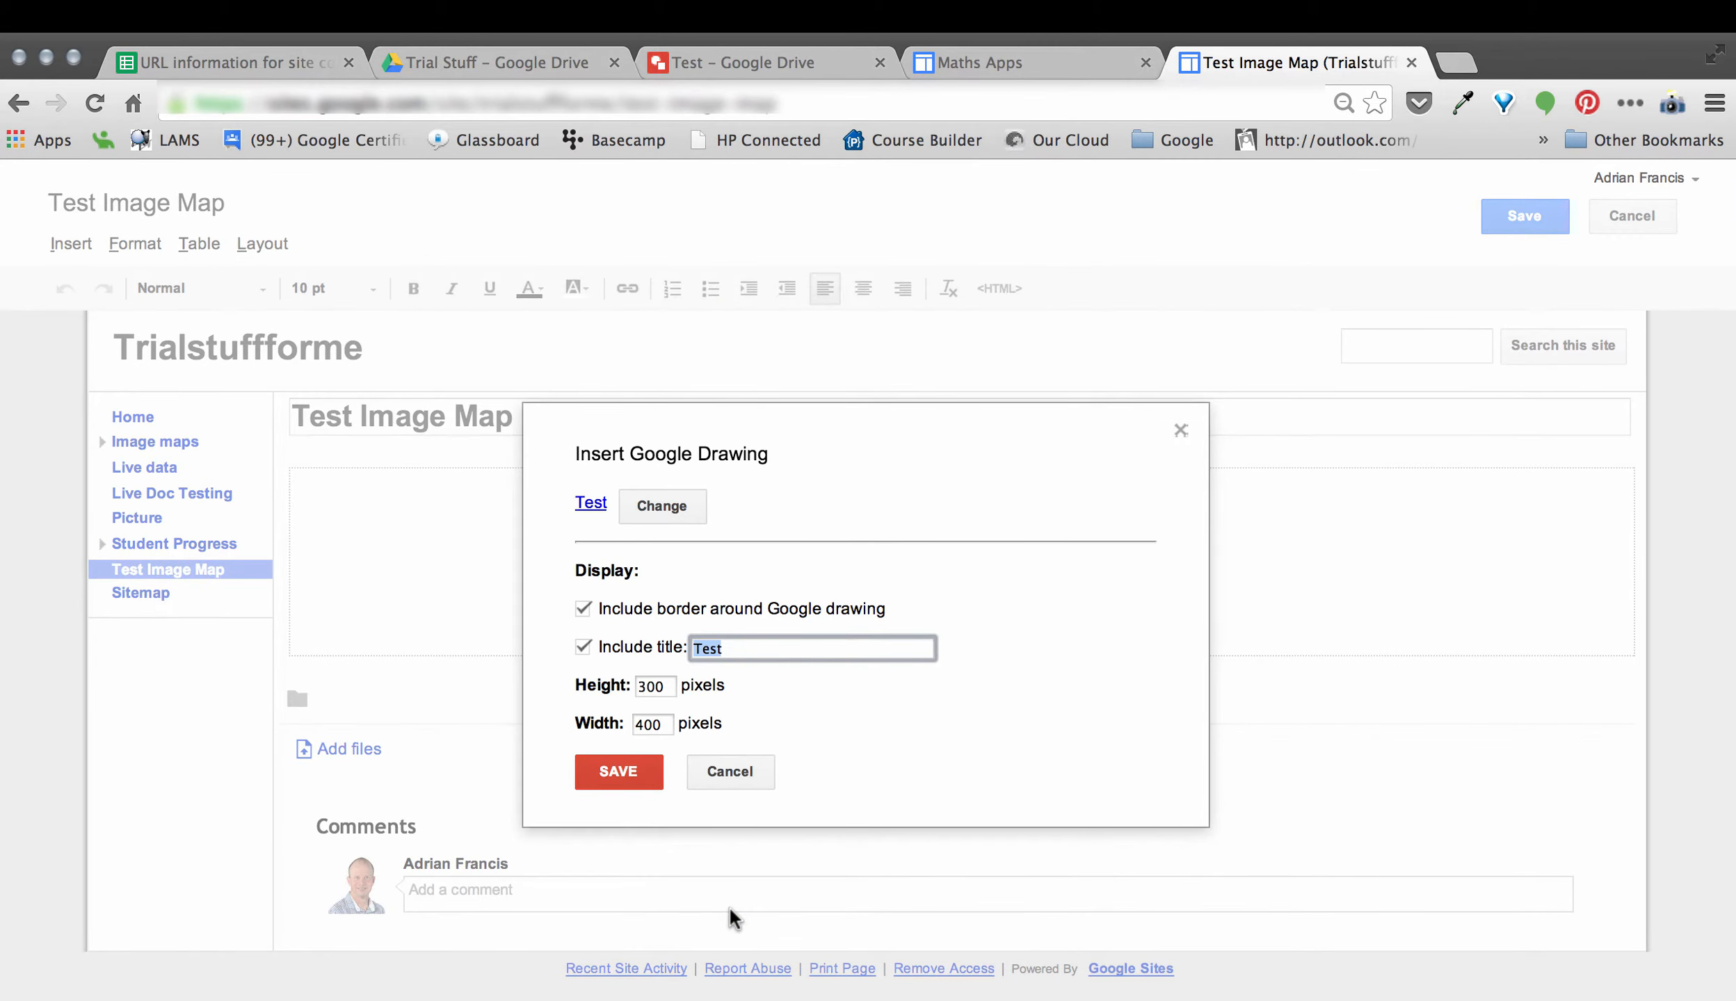
Step: Insert the Test drawing without a border or title, and save the Test Image Map page
click(585, 612)
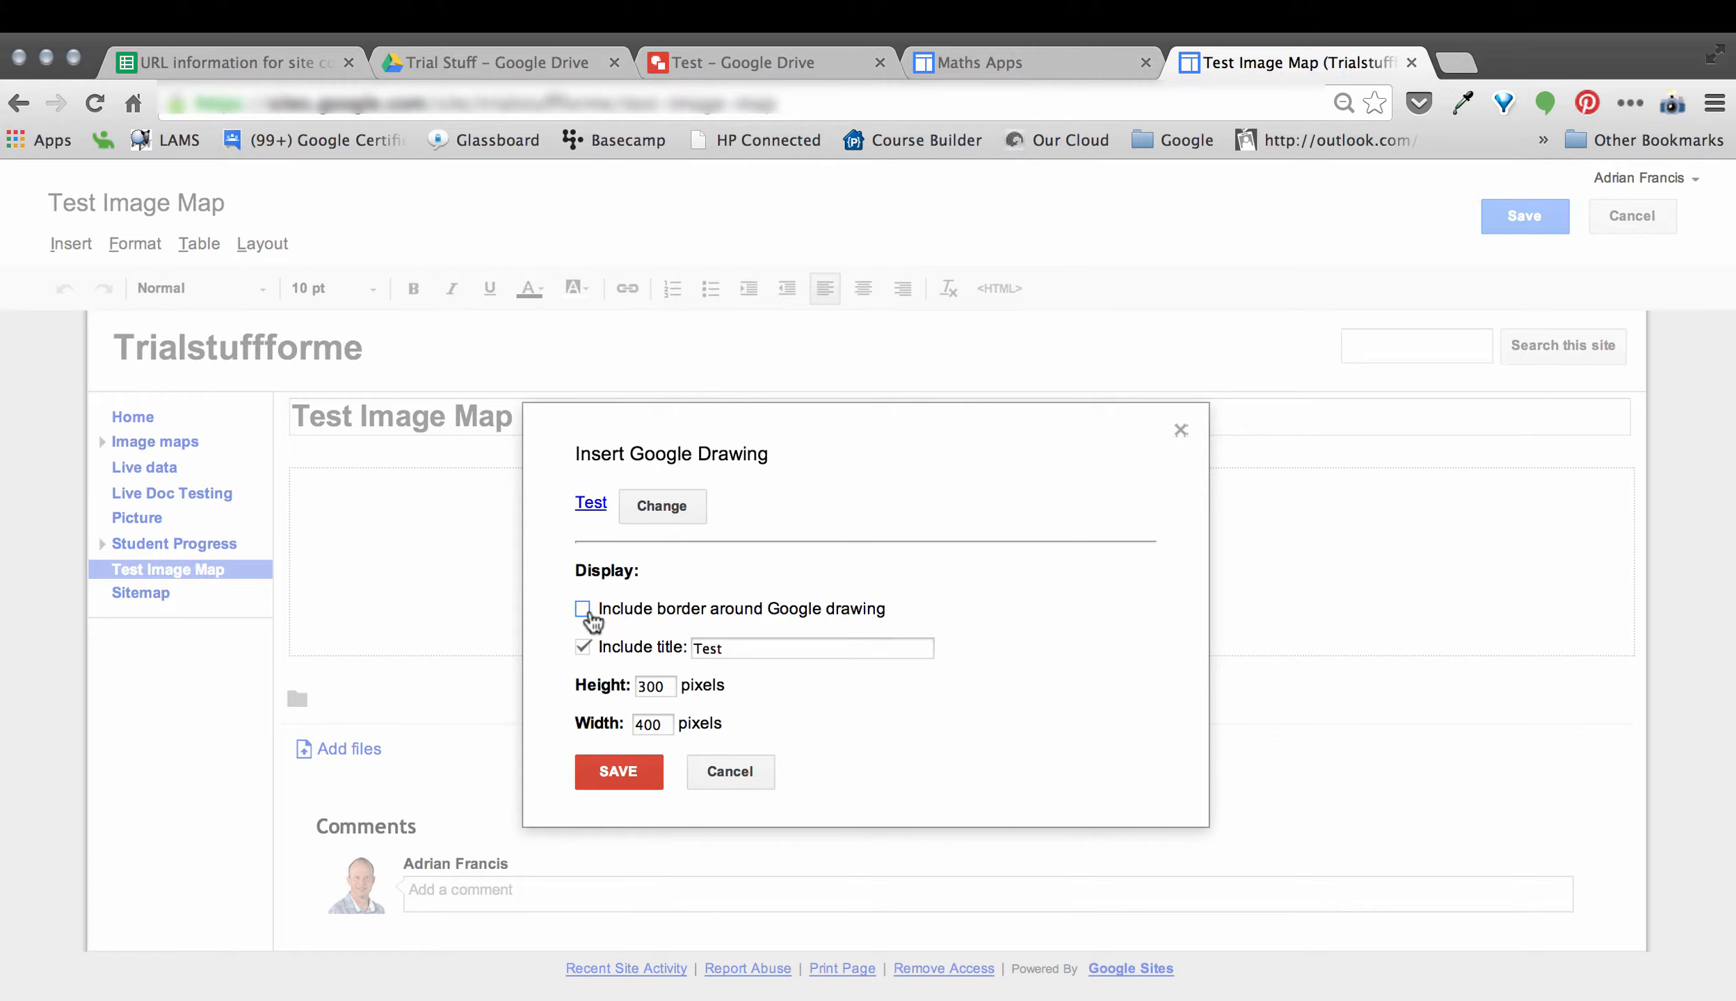
click(581, 649)
click(625, 774)
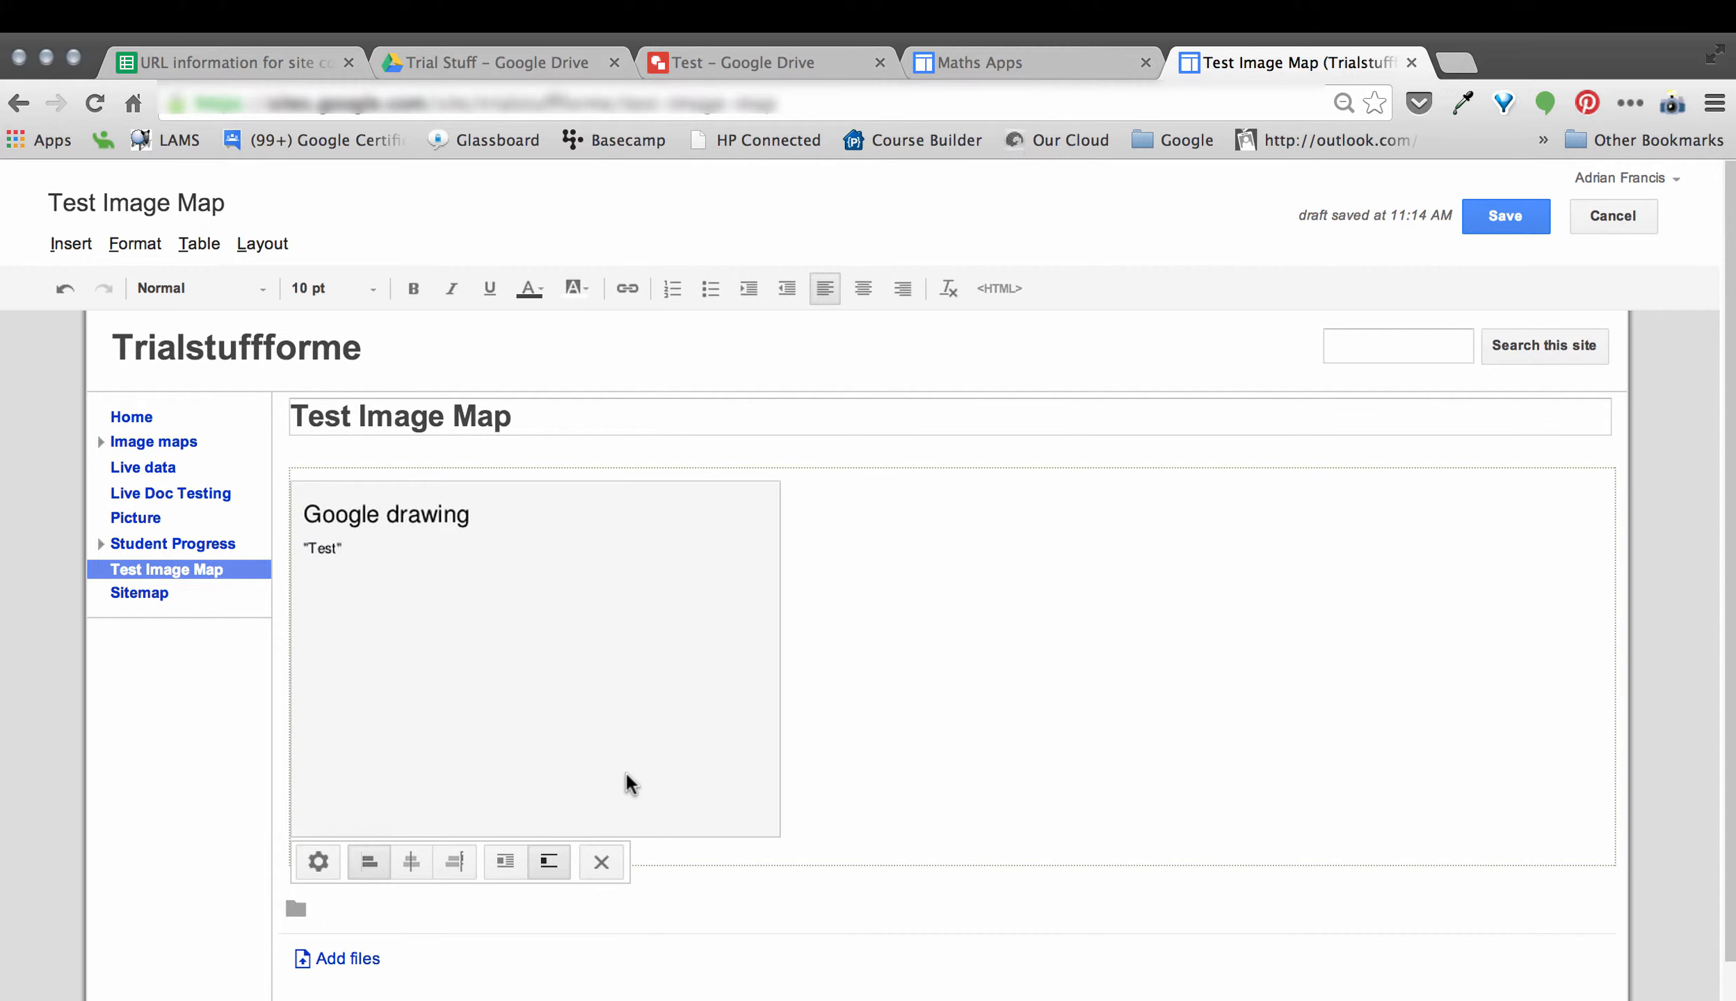
click(1506, 224)
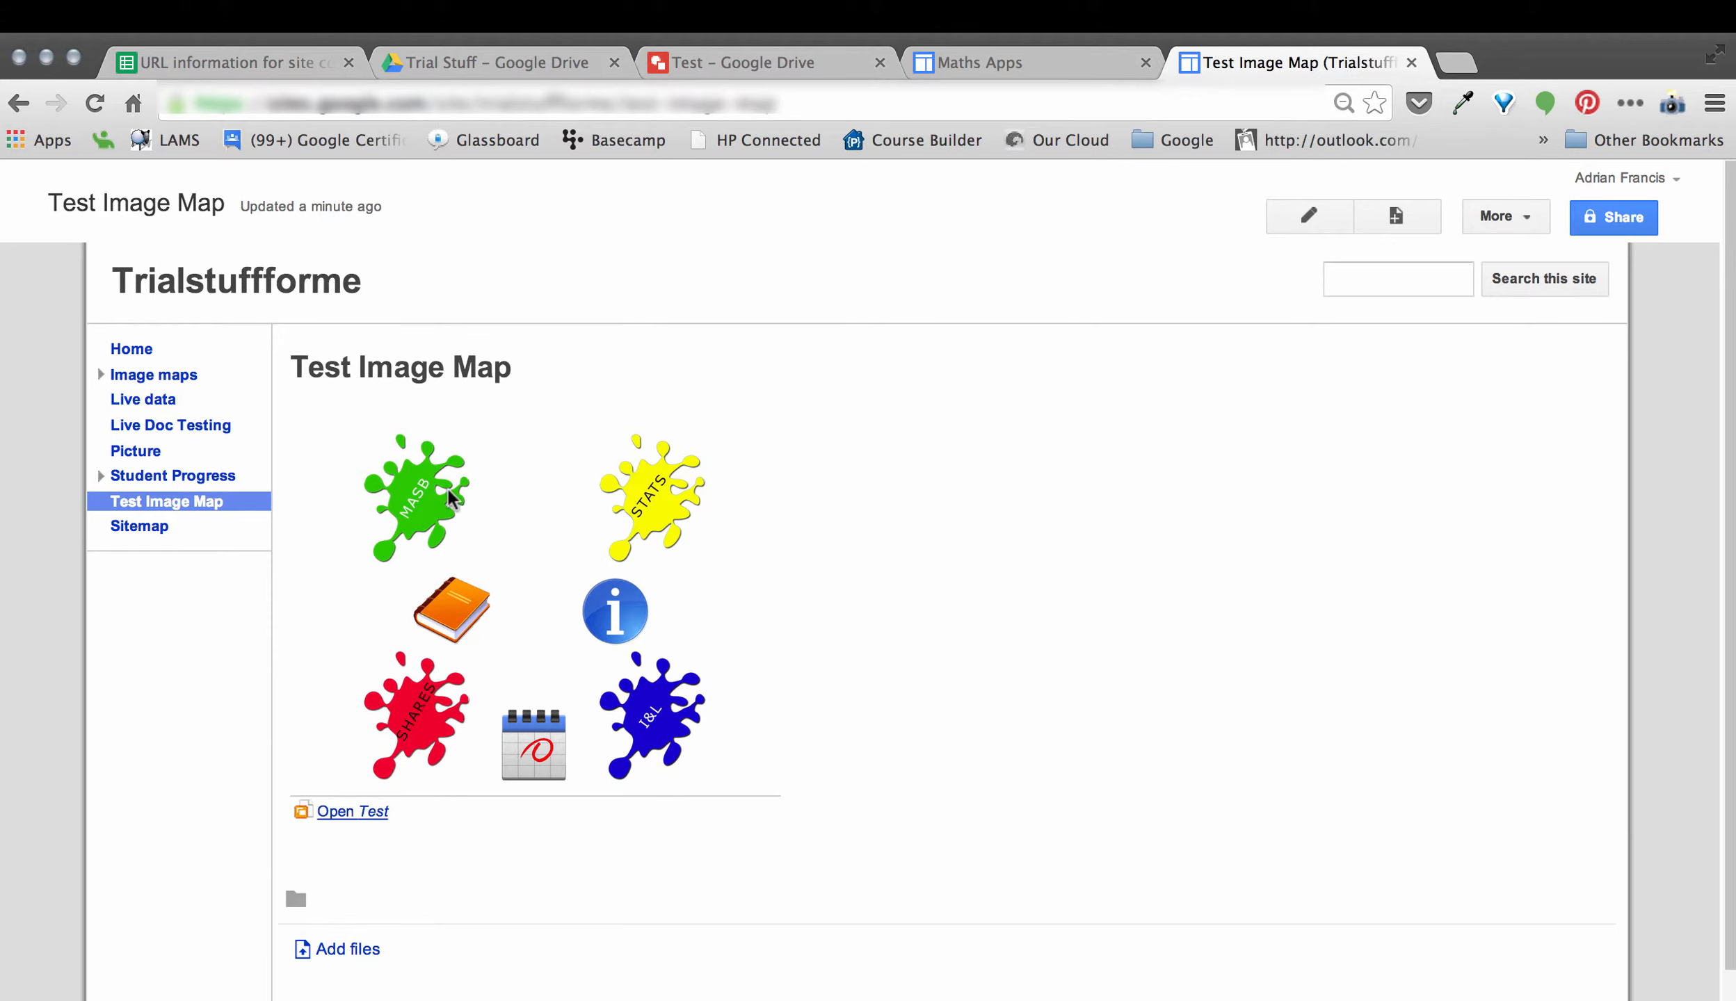
Step: Test the MASB splat's link on the published page, then close the site it opens
click(415, 502)
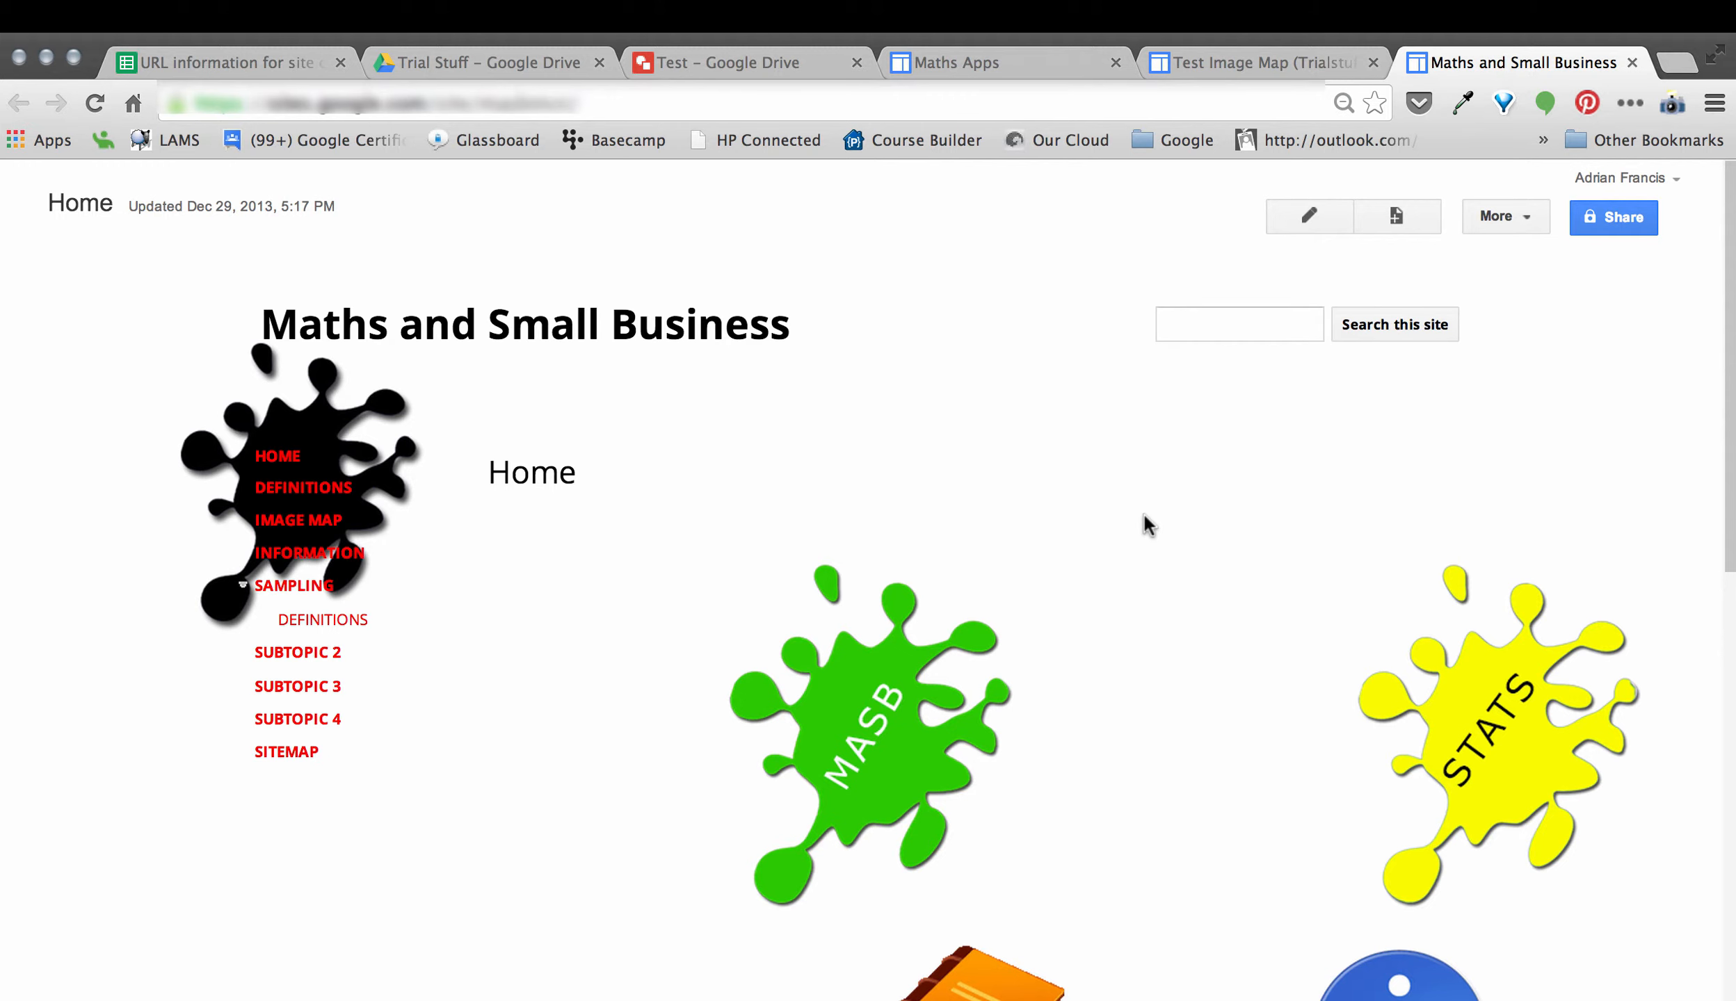
click(1633, 63)
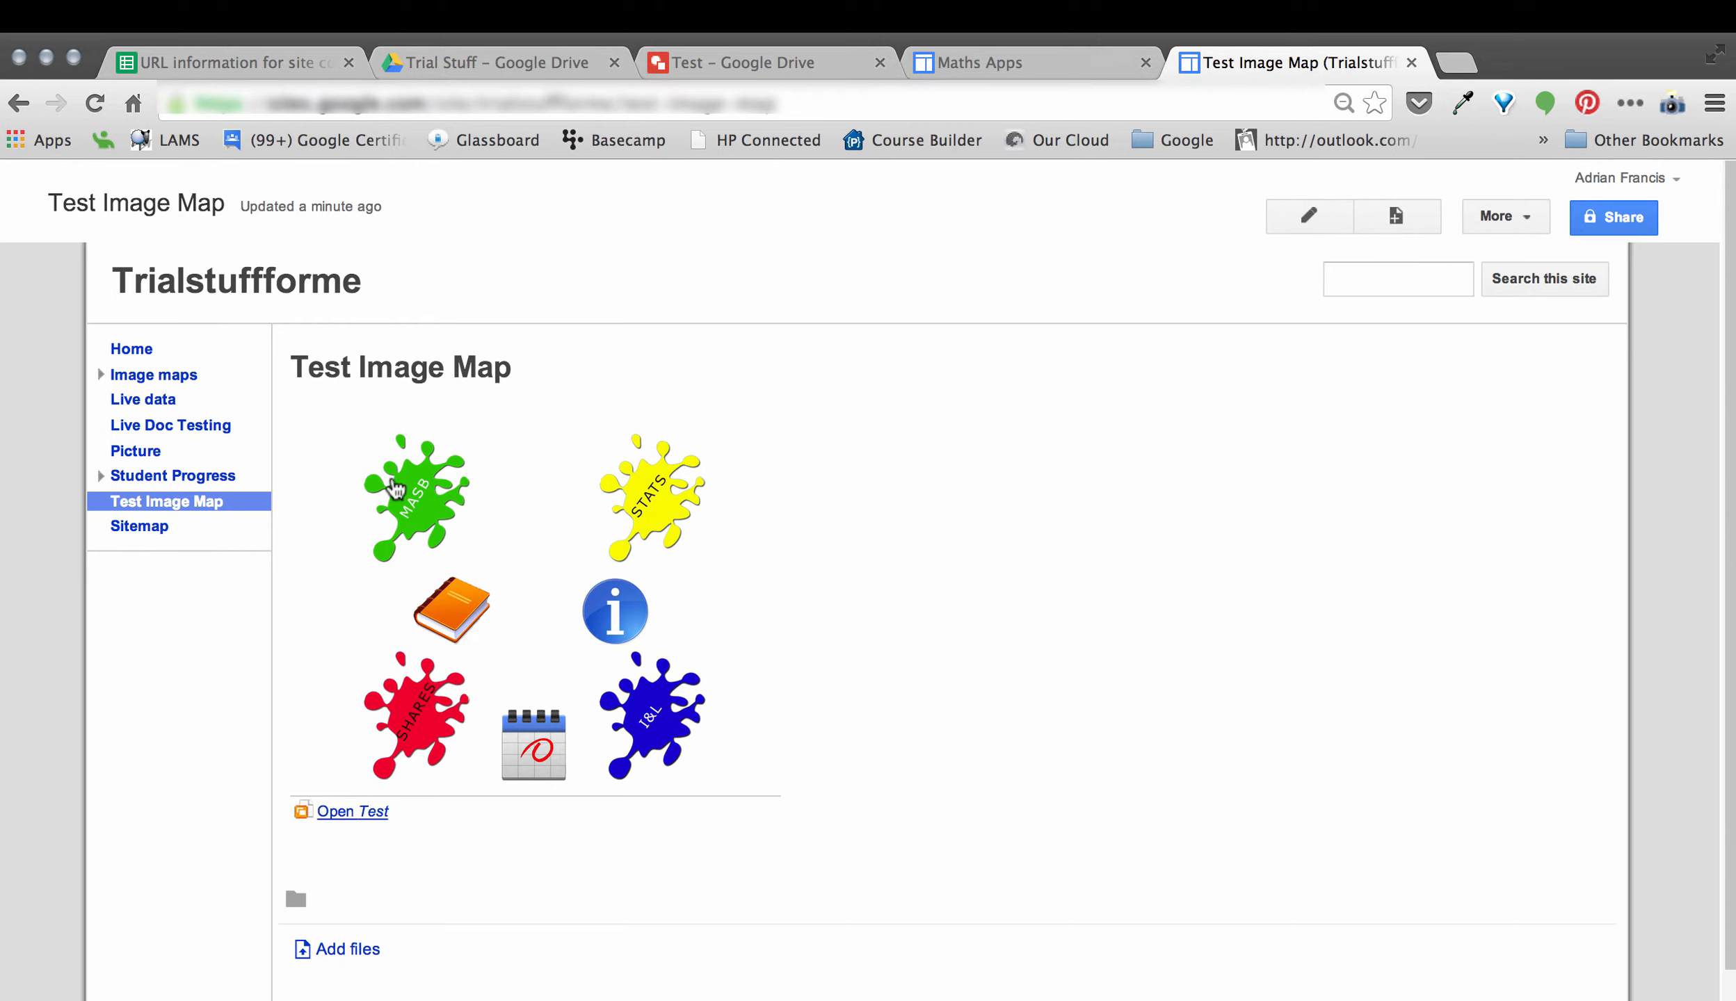
Step: Return to the Test drawing in Google Drawings and draw a rectangle that covers the whole yellow STATS splat
click(747, 66)
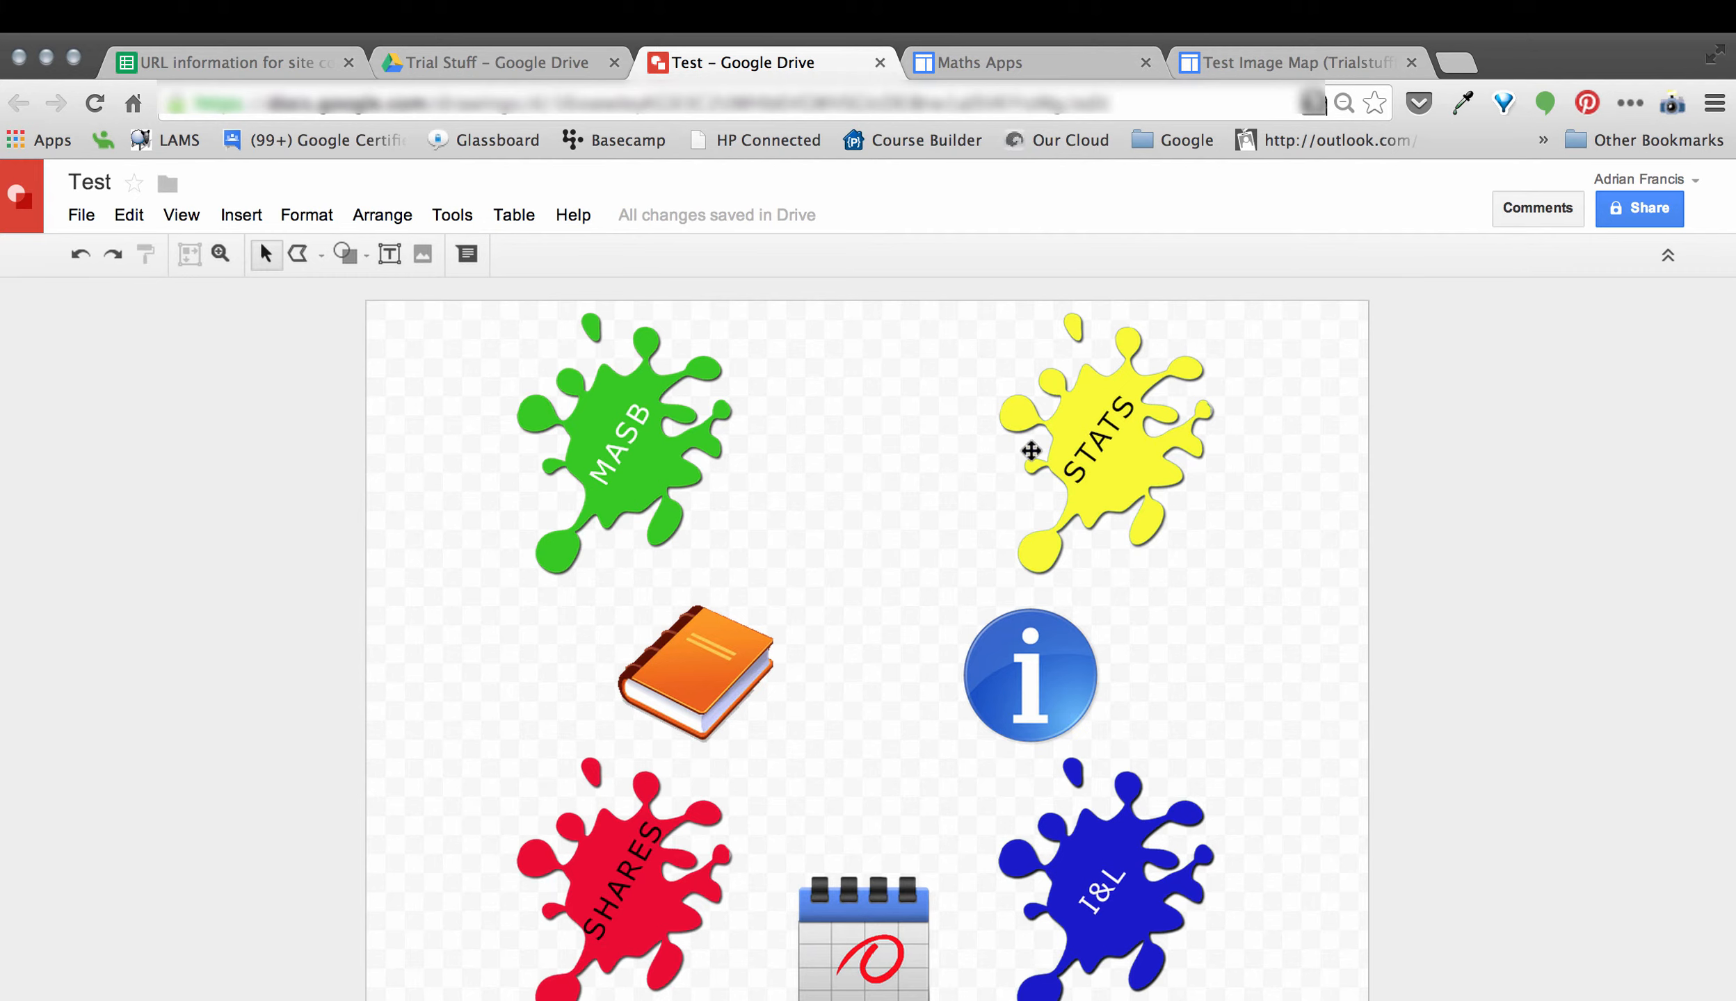
click(363, 257)
mouse_move(387, 296)
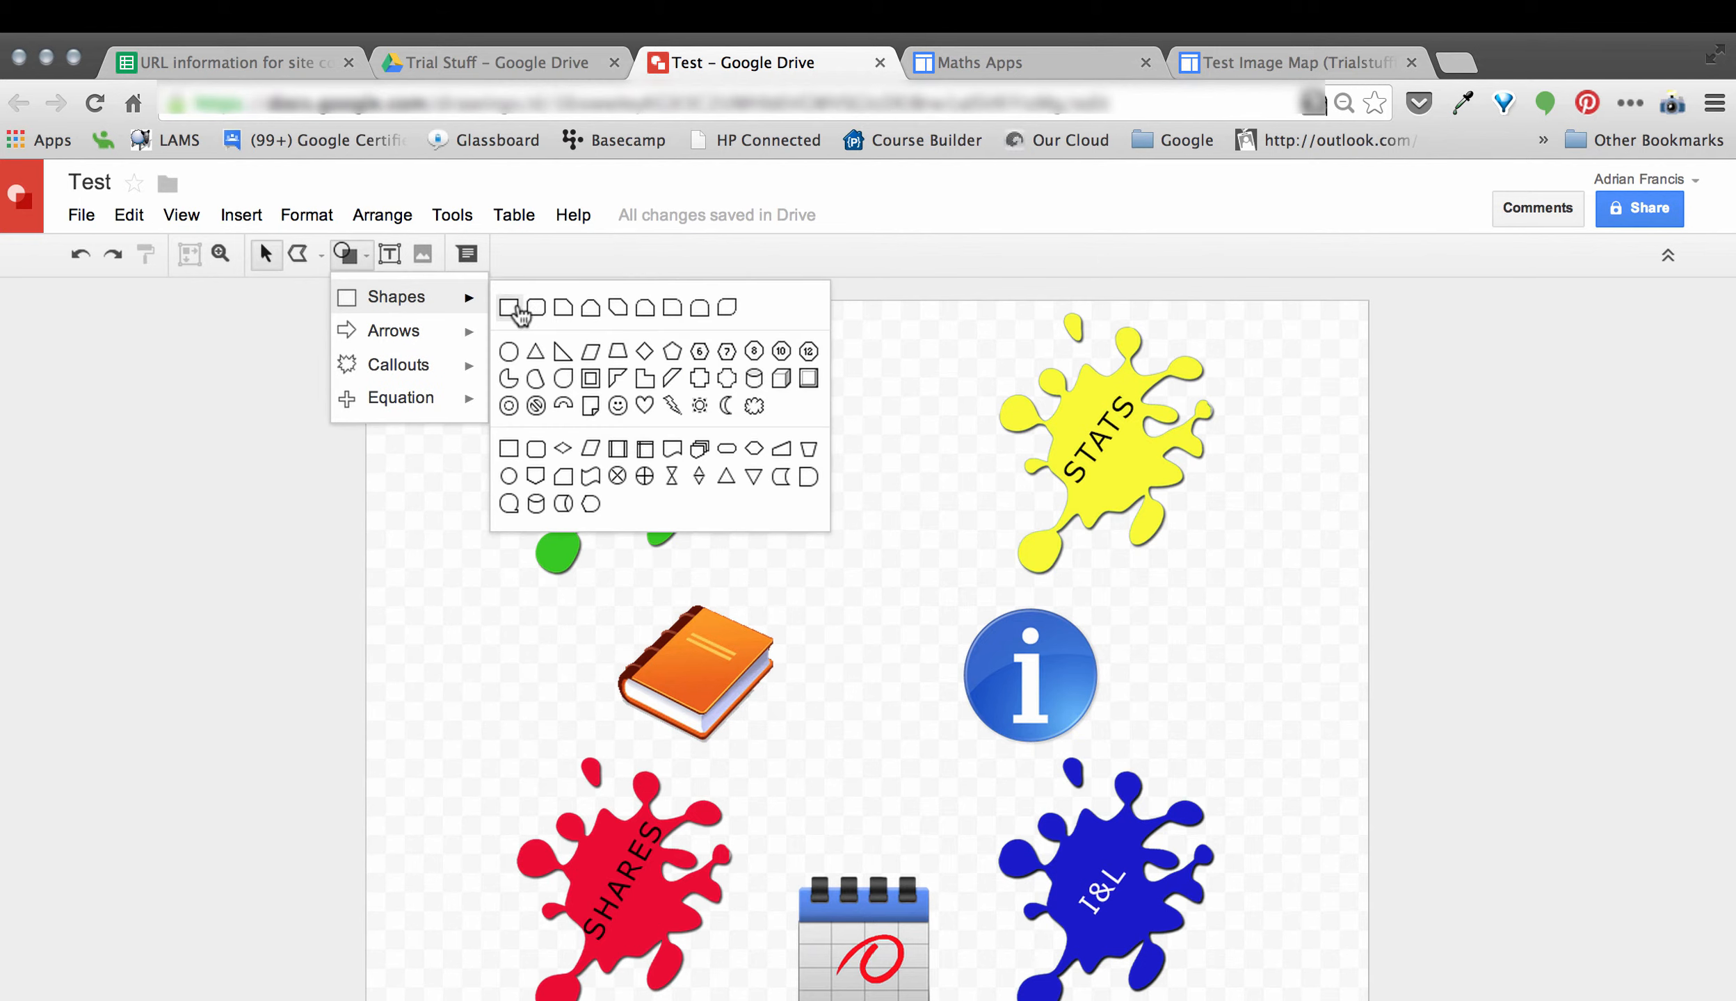
click(518, 313)
drag(994, 308, 1247, 583)
right_click(1156, 533)
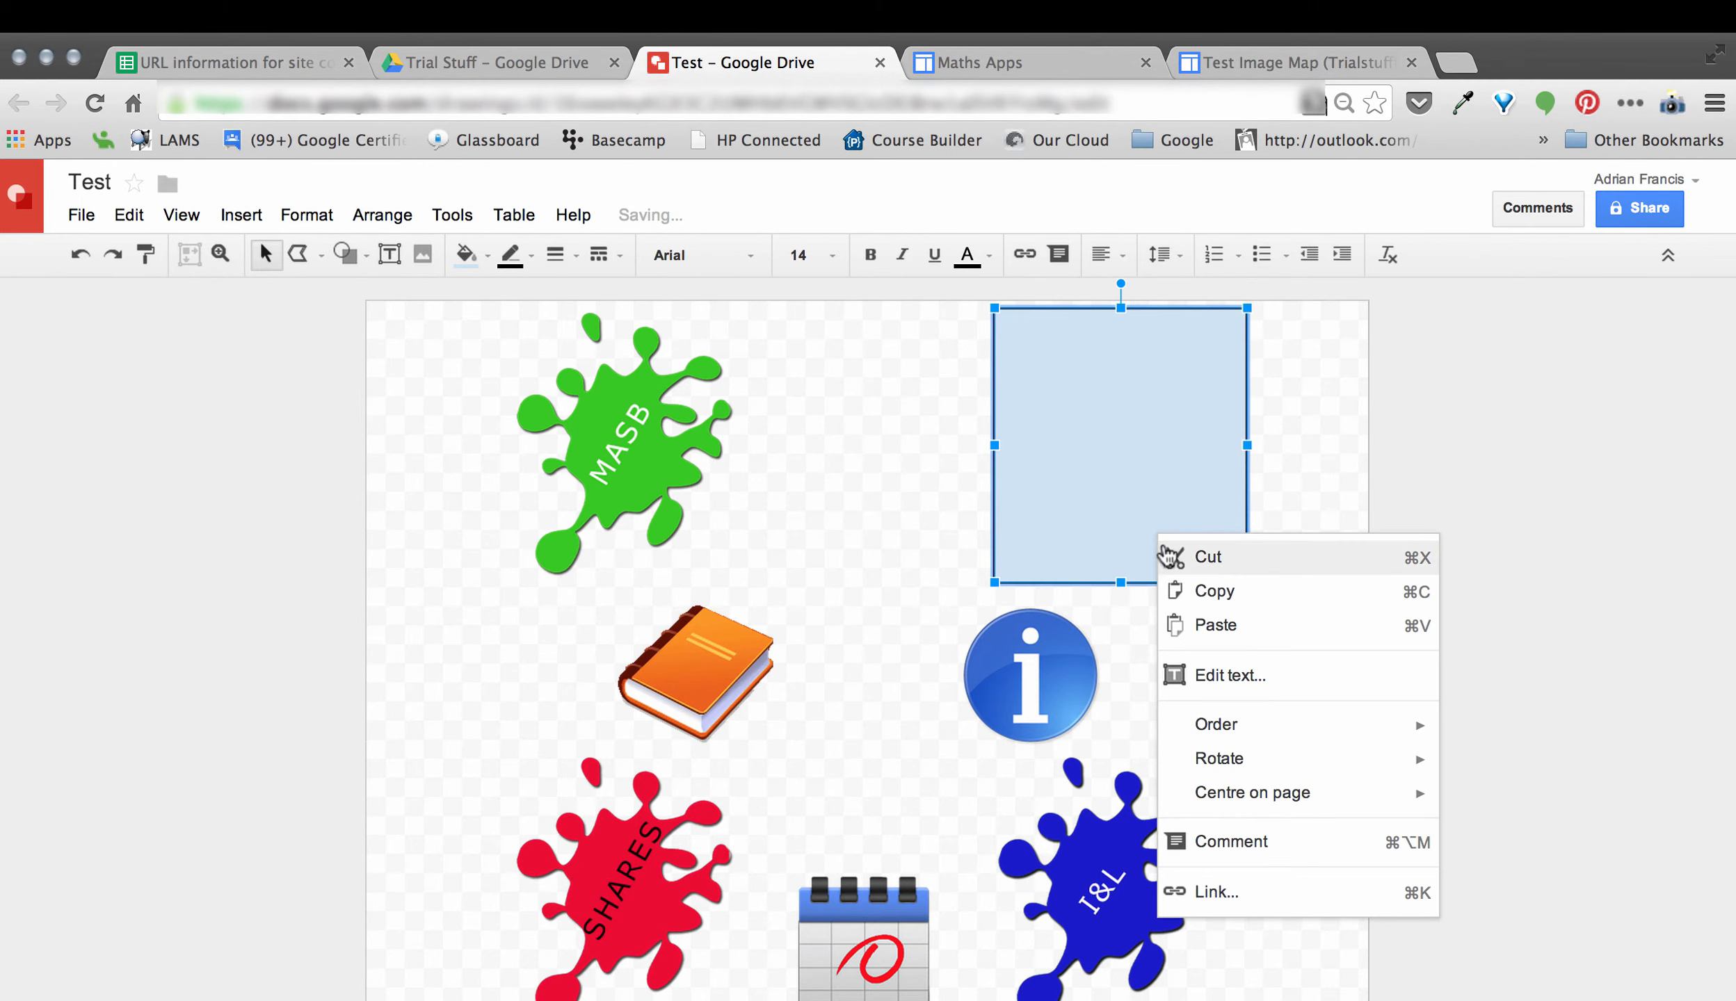
click(1251, 893)
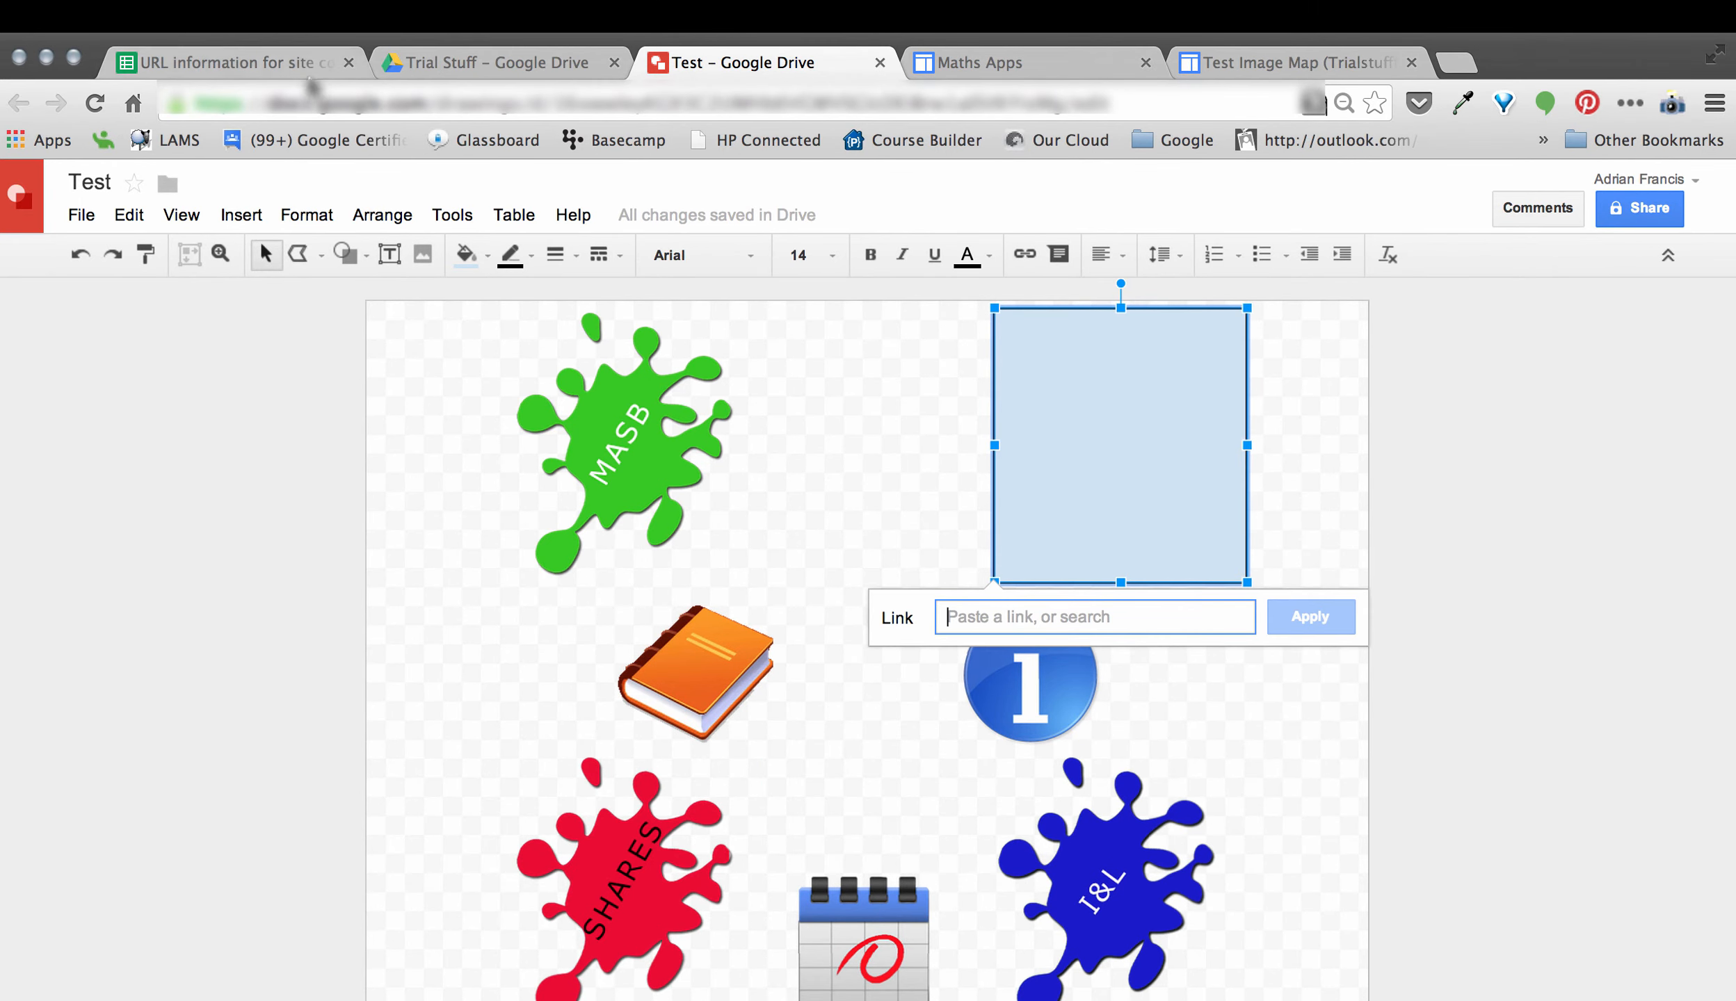
click(306, 64)
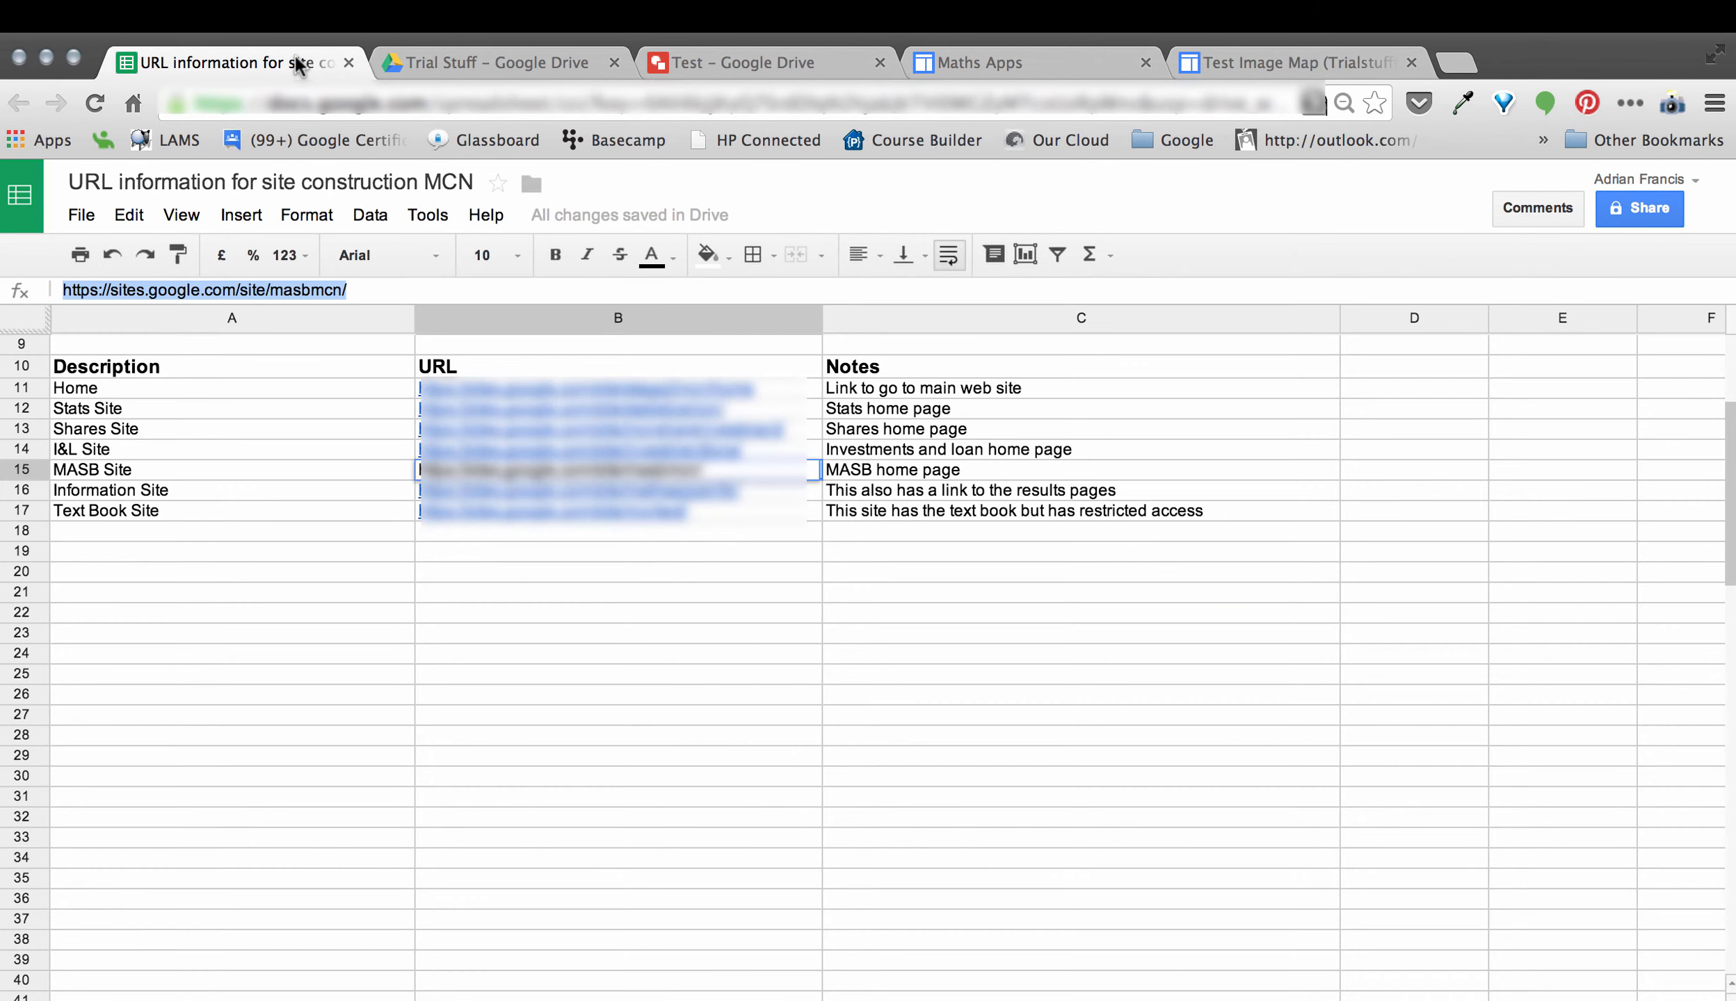
click(745, 414)
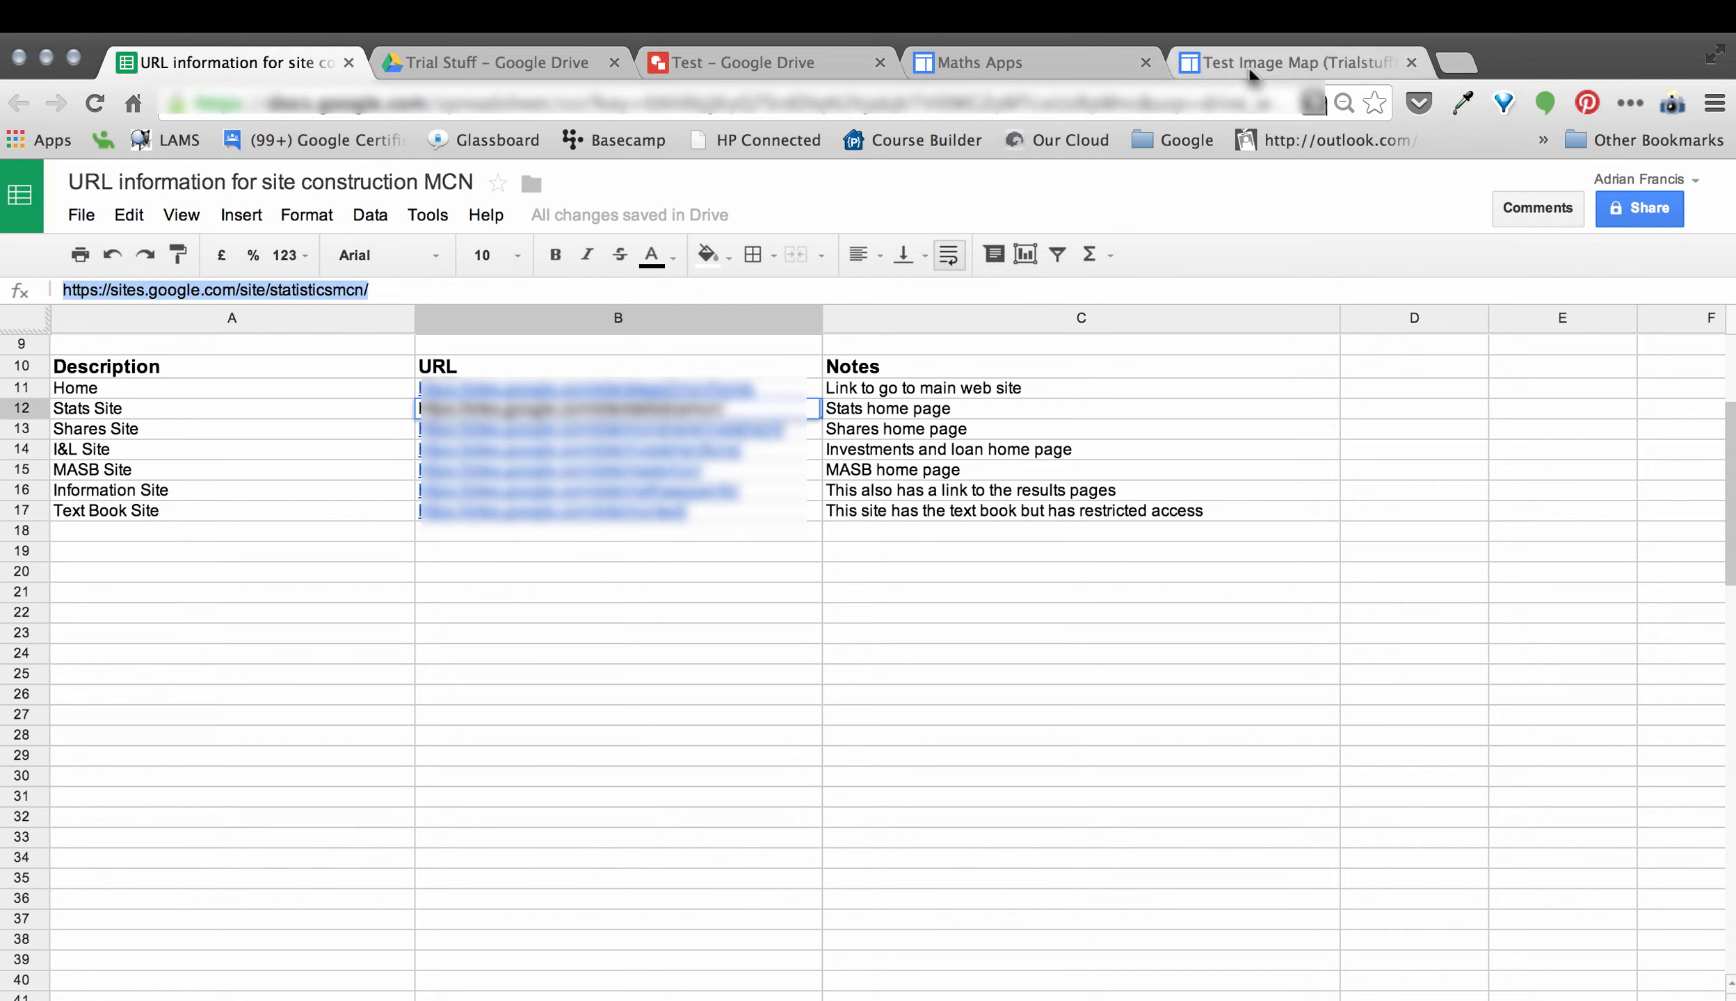
click(841, 62)
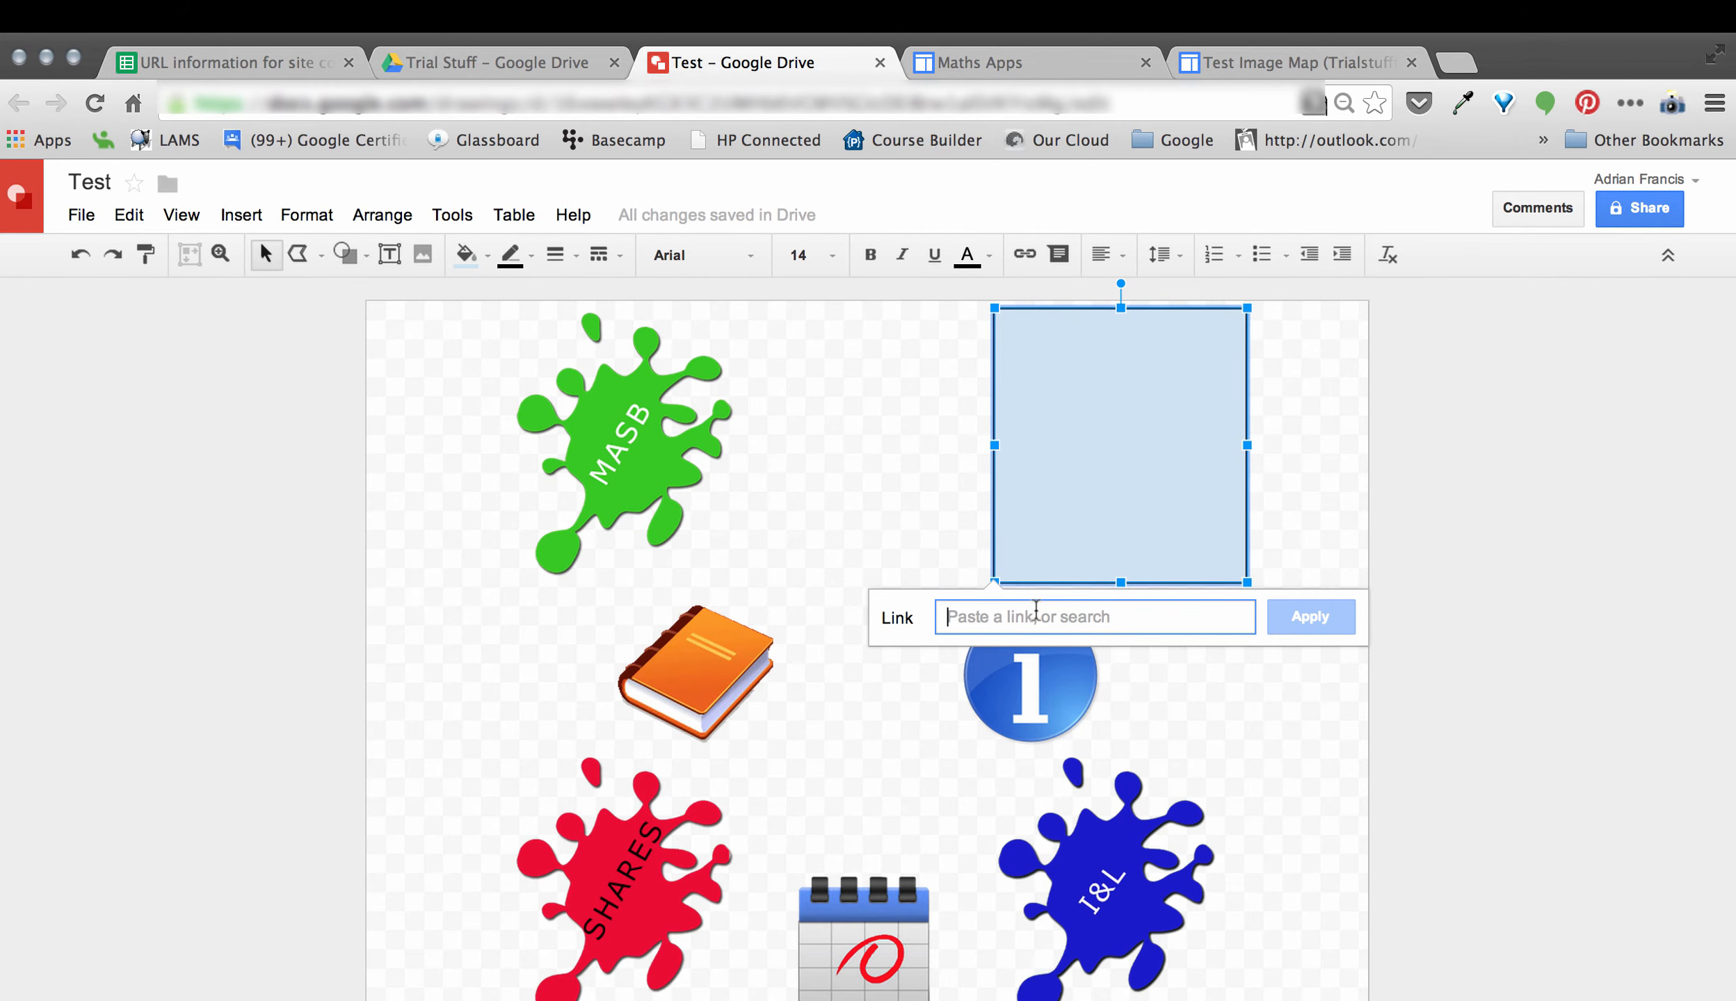
text(https://sites.google.com/site/statisticsmcn/)
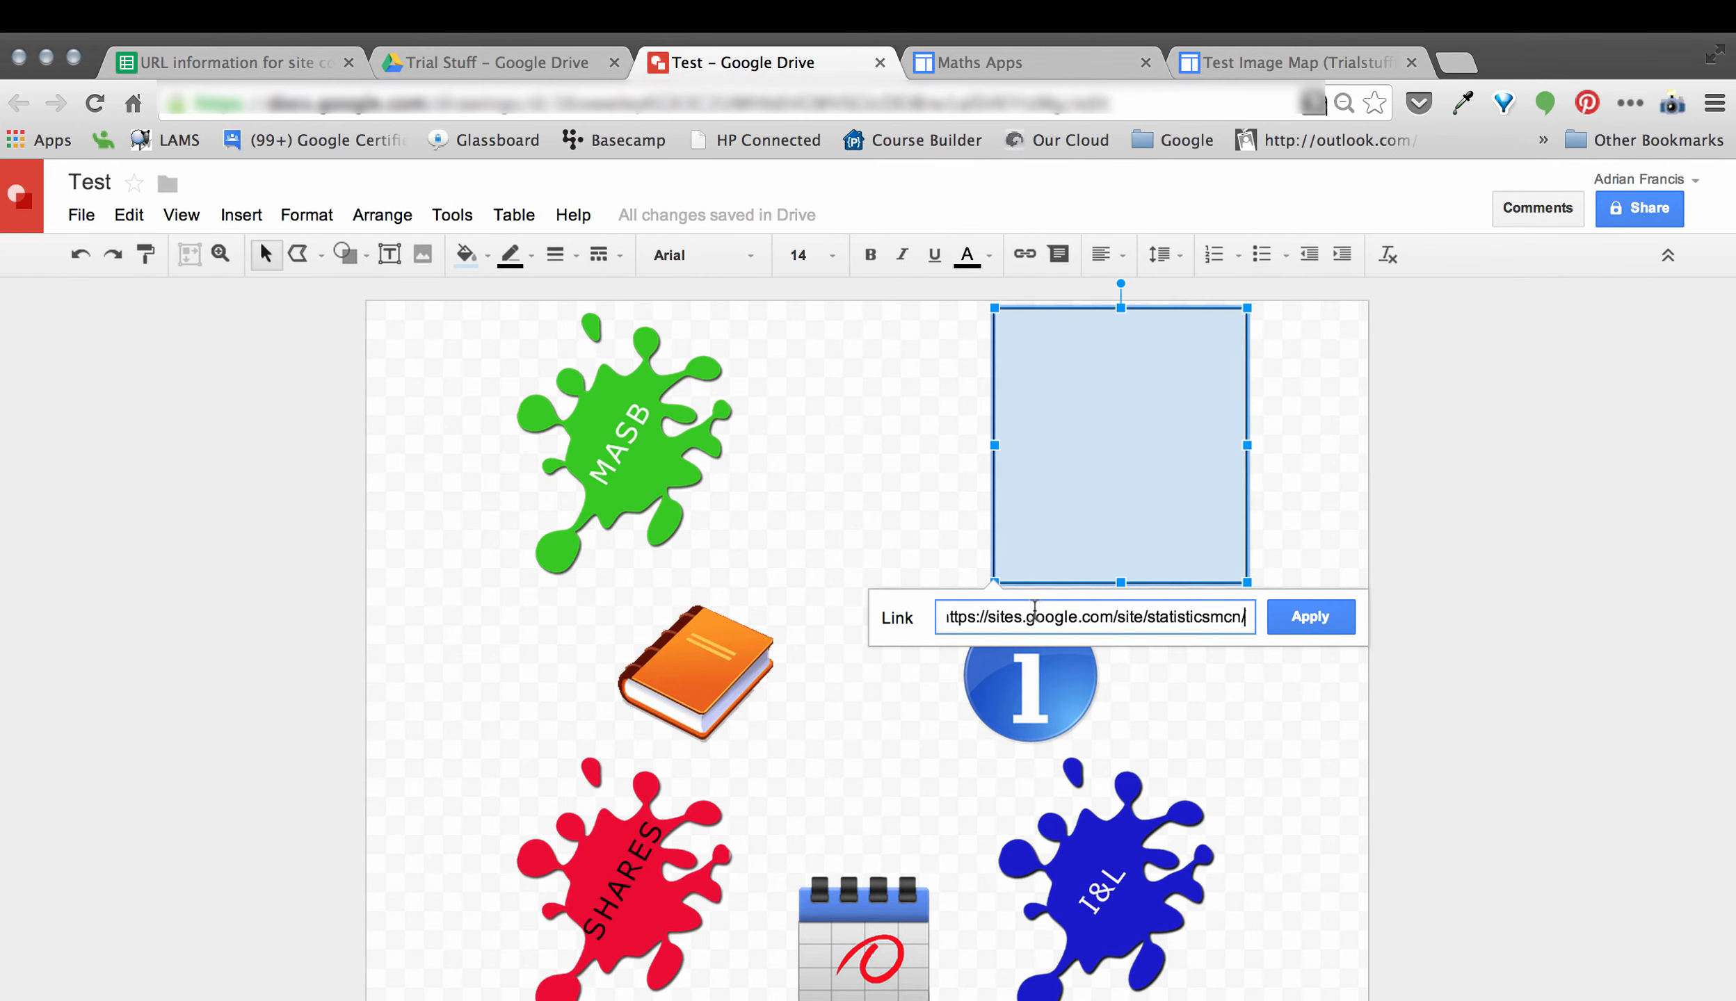
click(1325, 625)
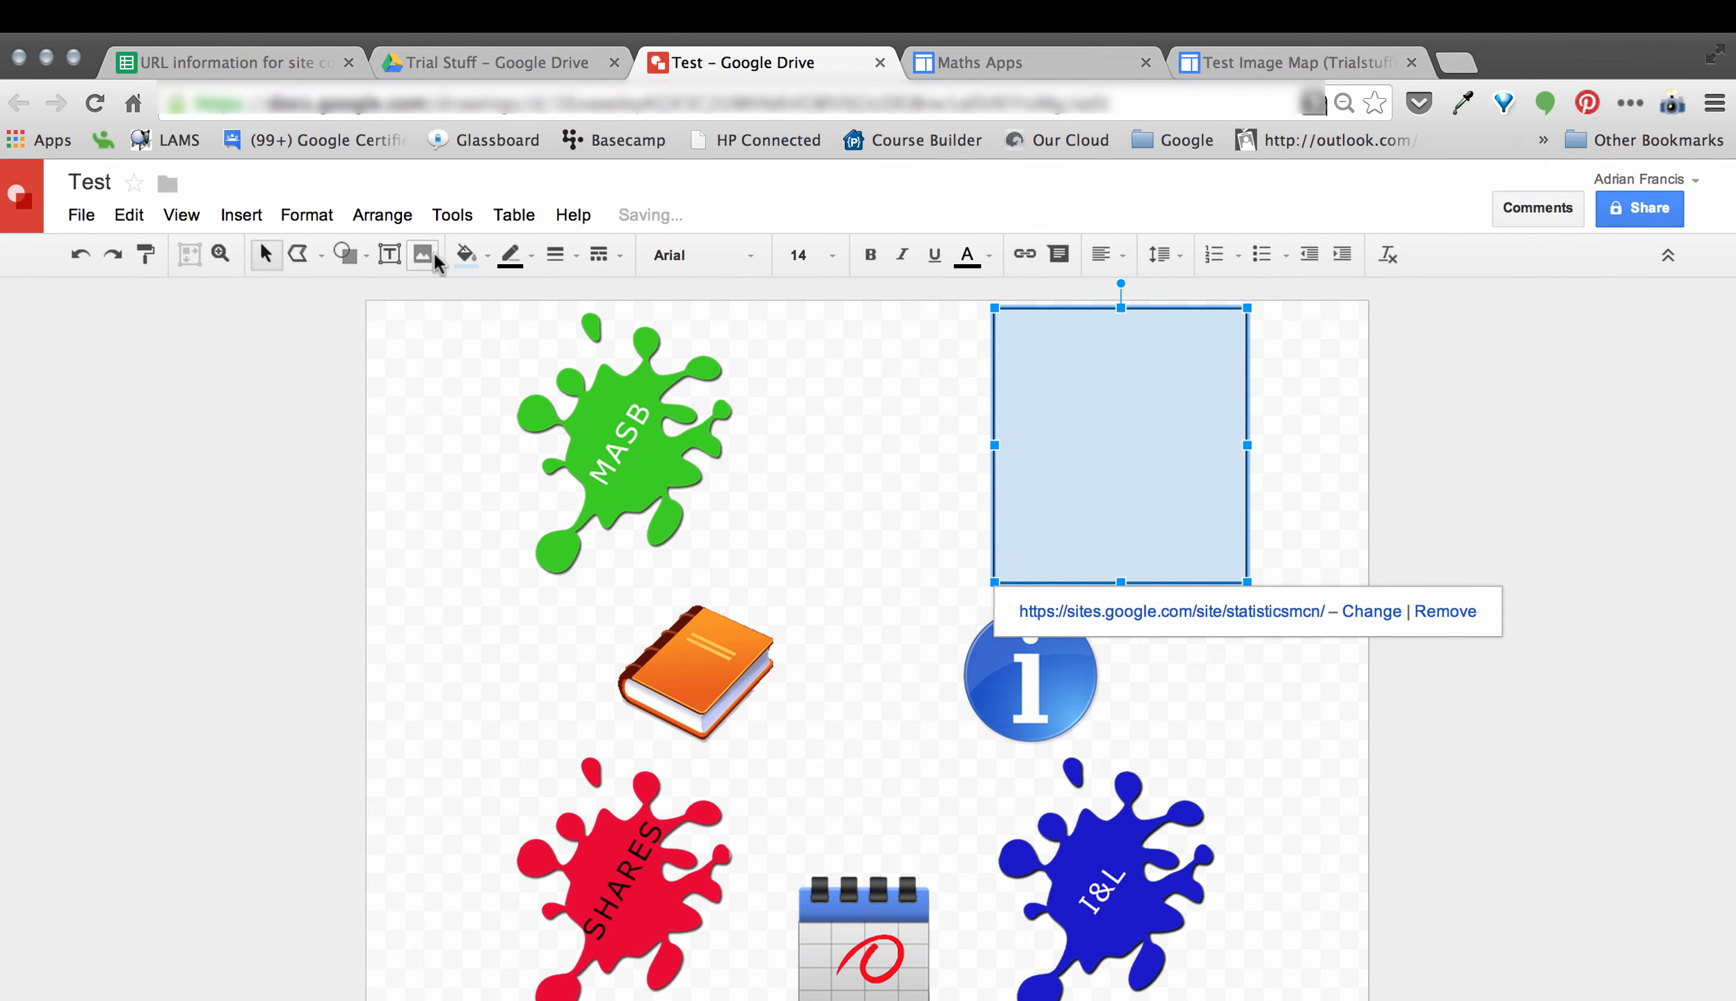
Step: Make both the fill and the outline of the rectangle over the STATS splat transparent
click(487, 257)
click(504, 301)
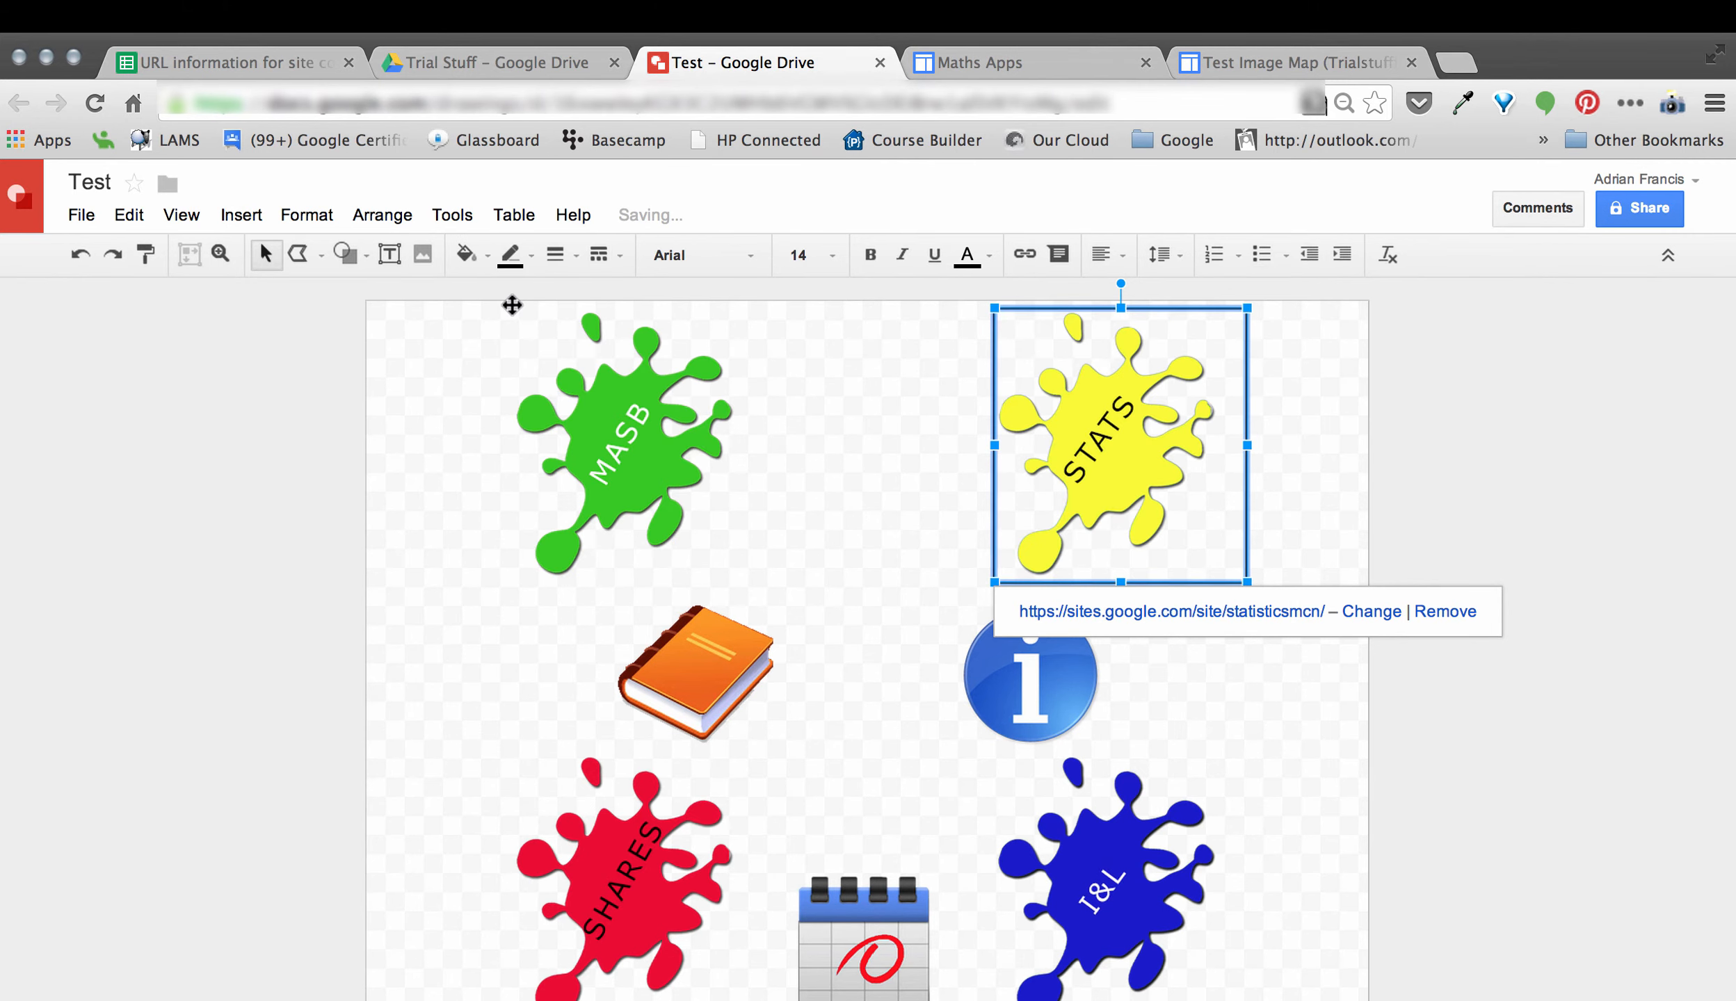
click(532, 257)
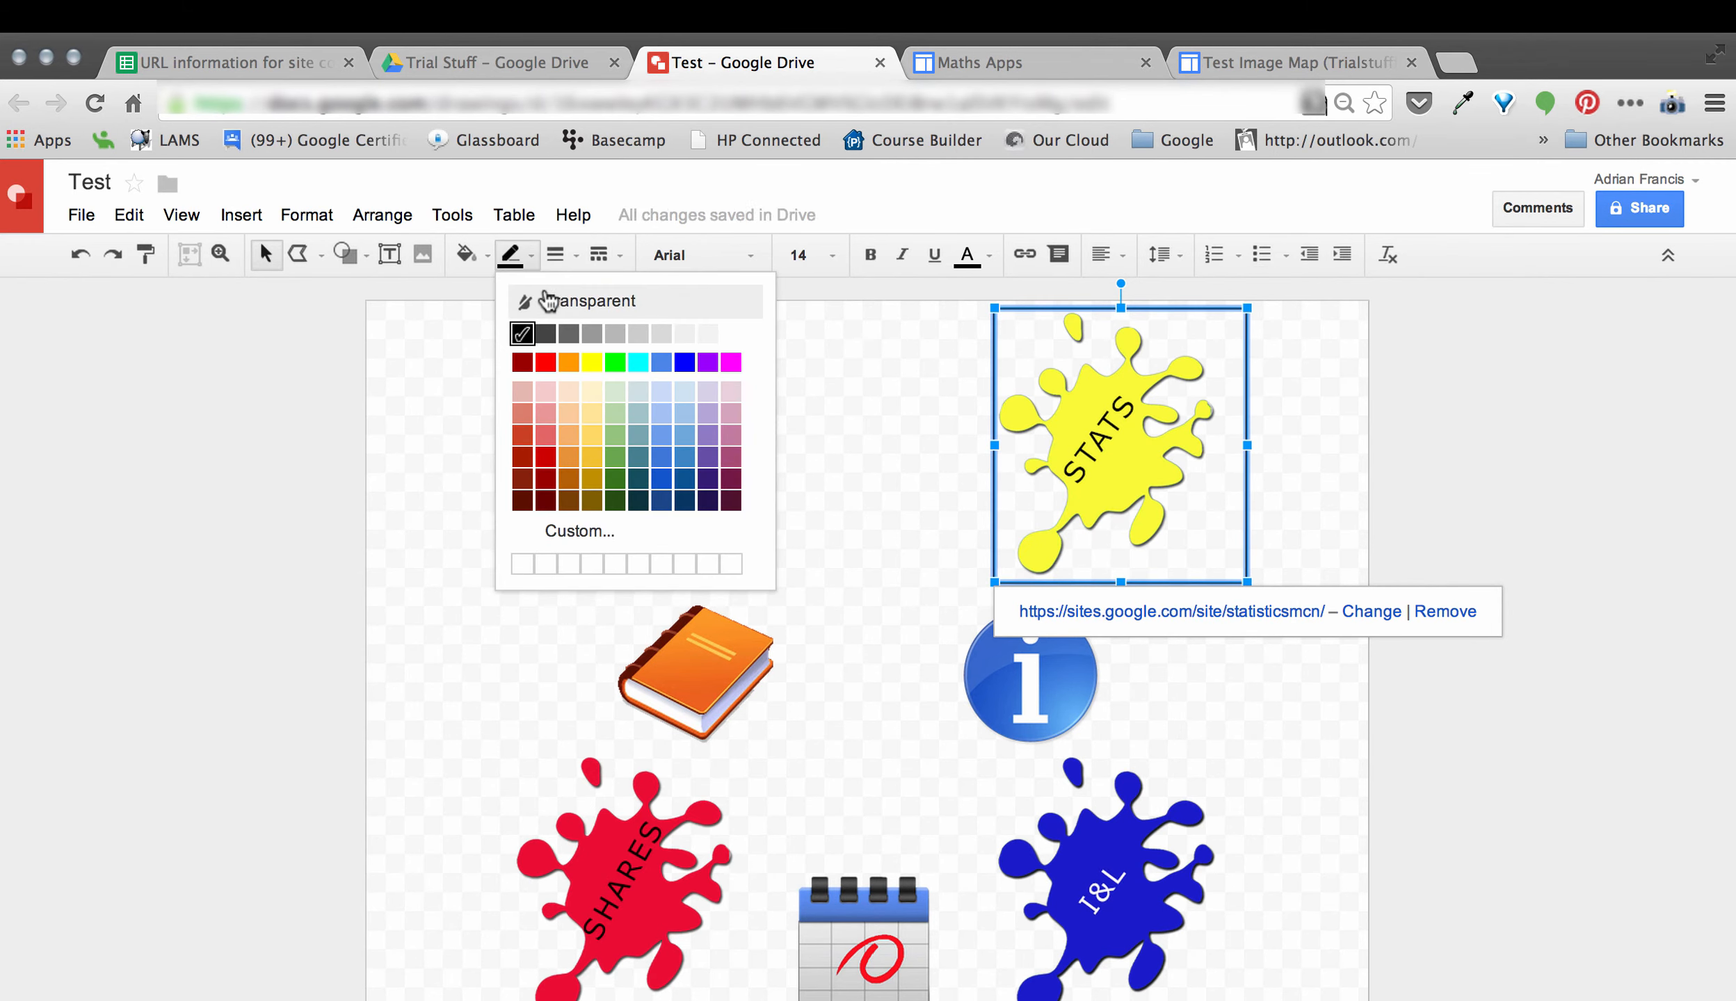
click(543, 295)
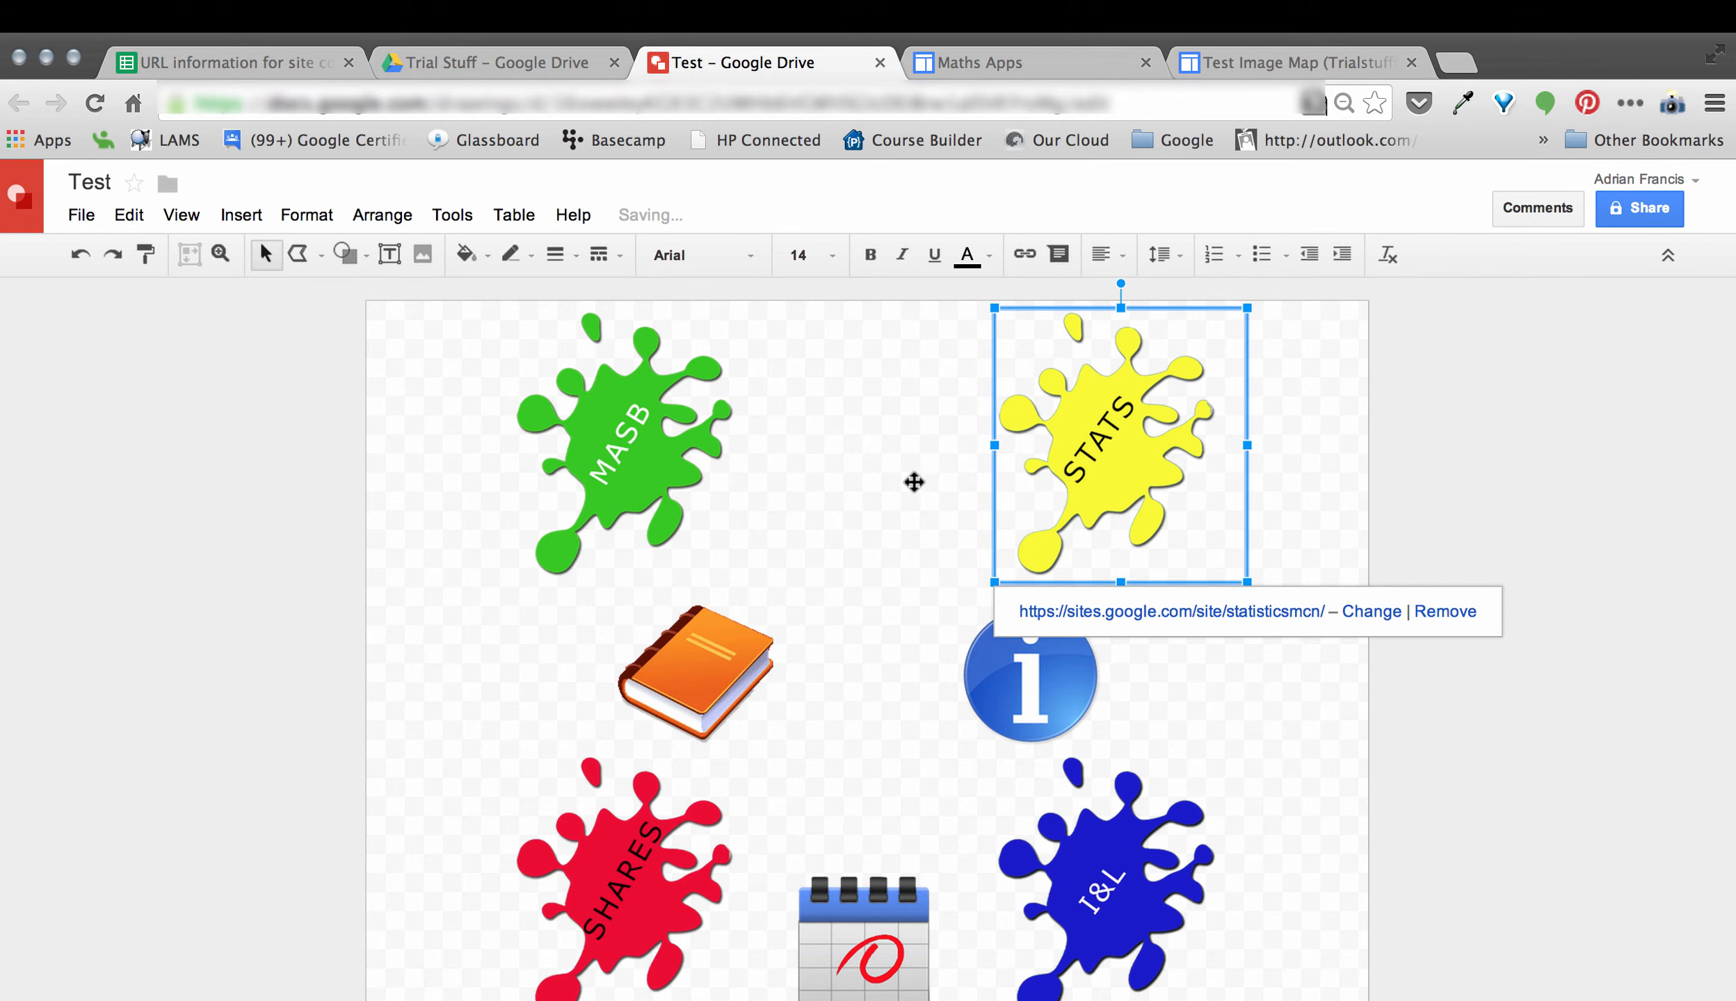
click(914, 482)
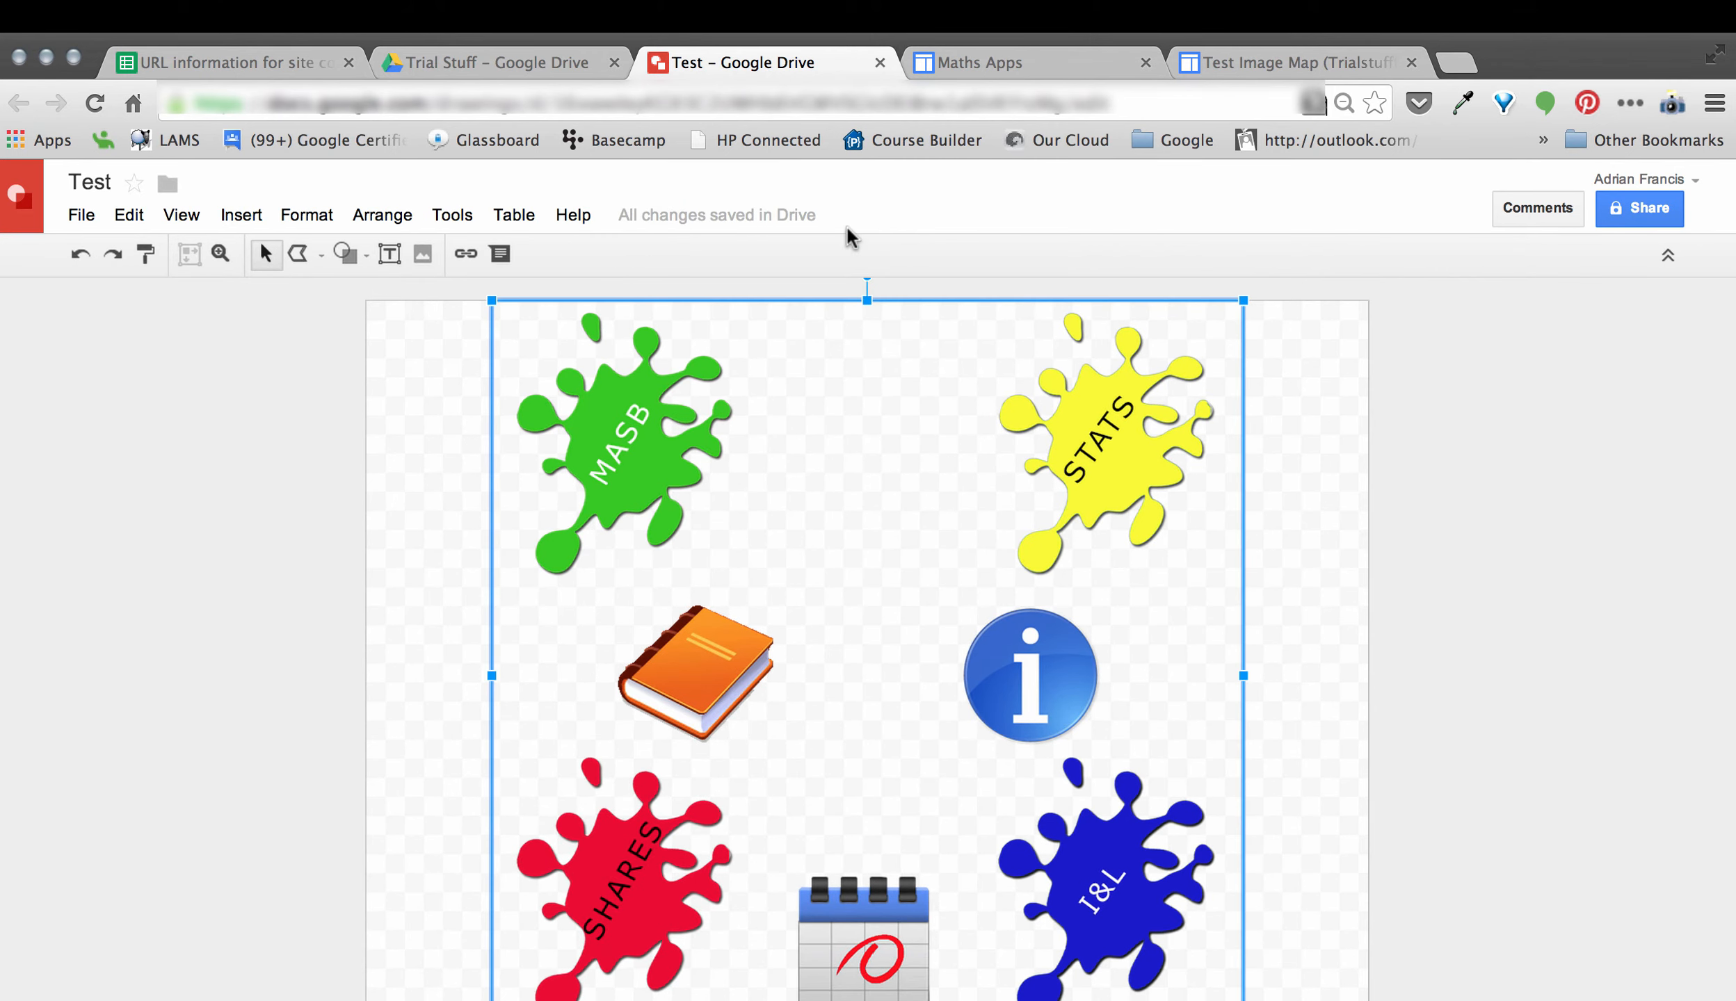
Step: Reload the published Test Image Map page in Google Sites, test the STATS splat's link, and close the site it opens
click(1250, 61)
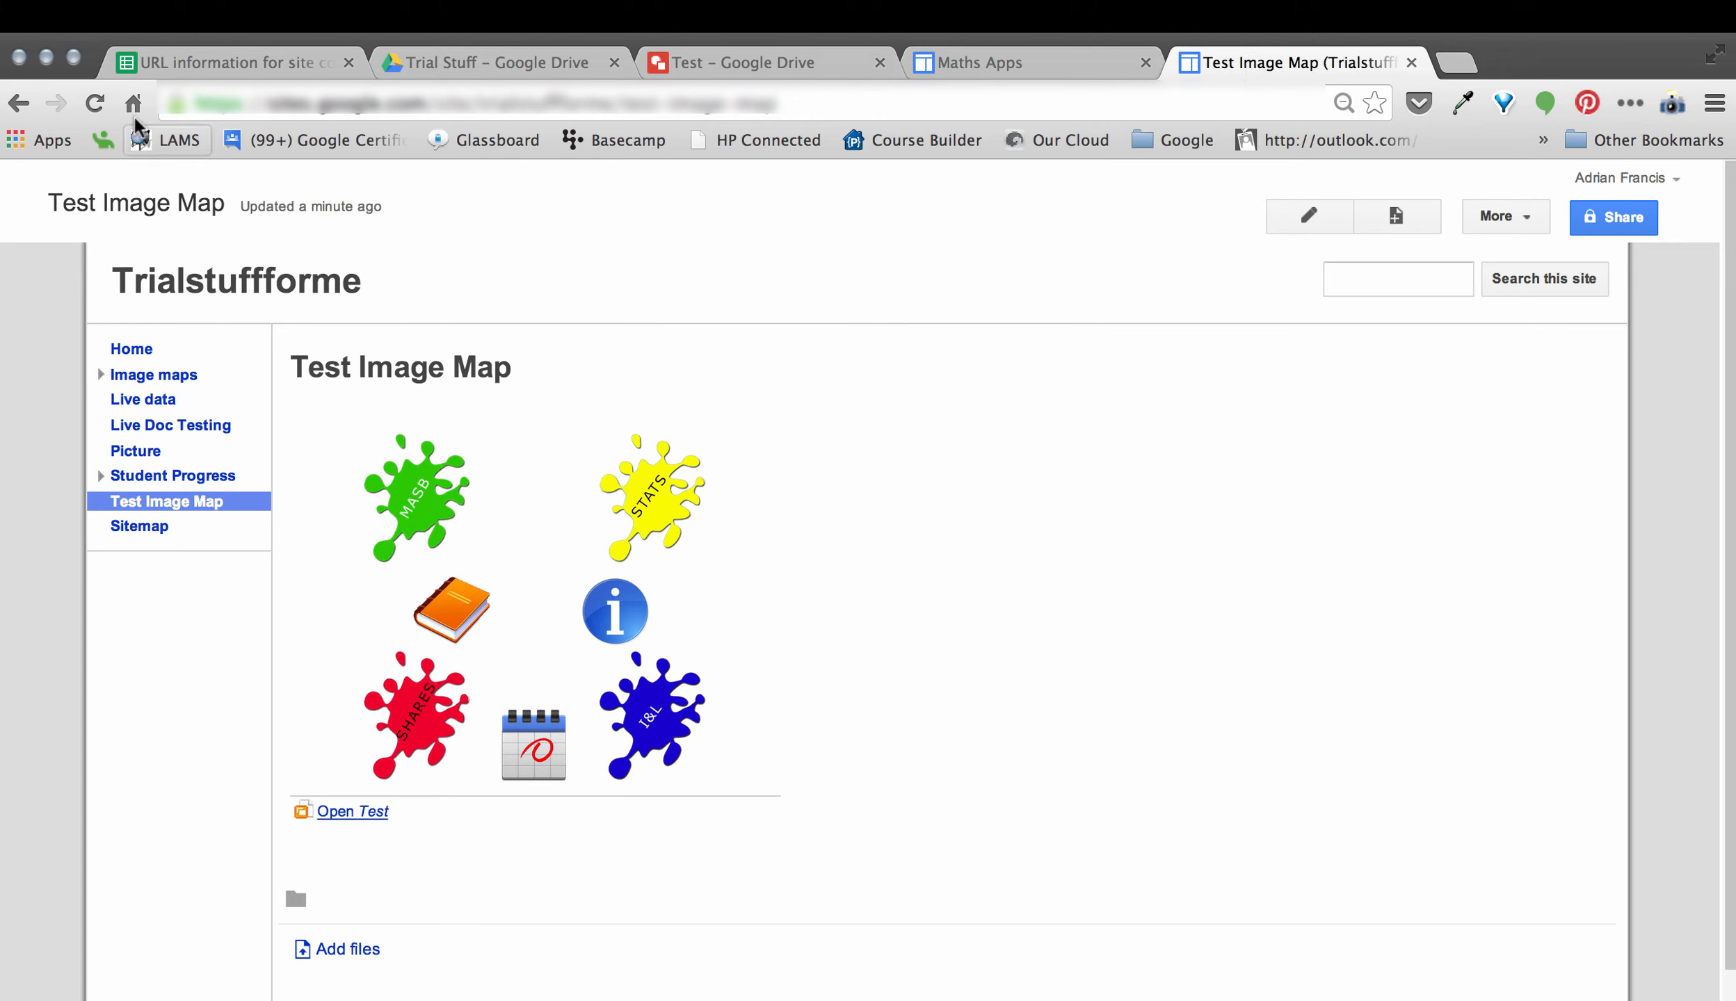
click(92, 106)
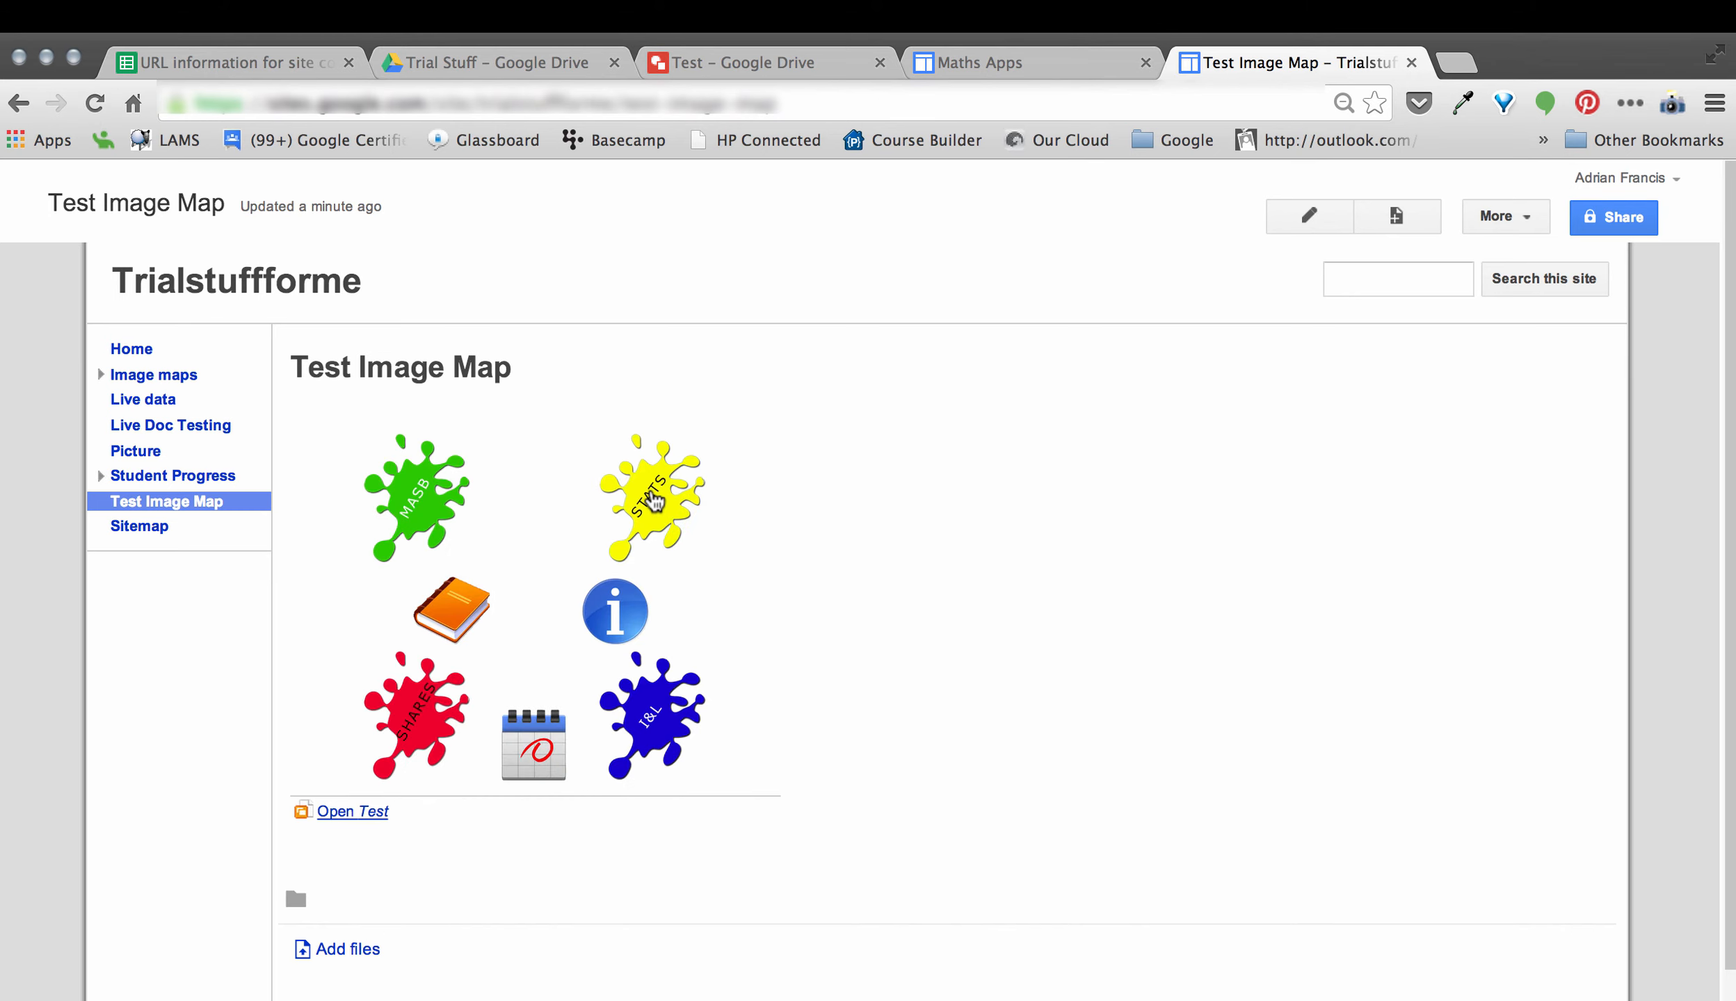
click(651, 491)
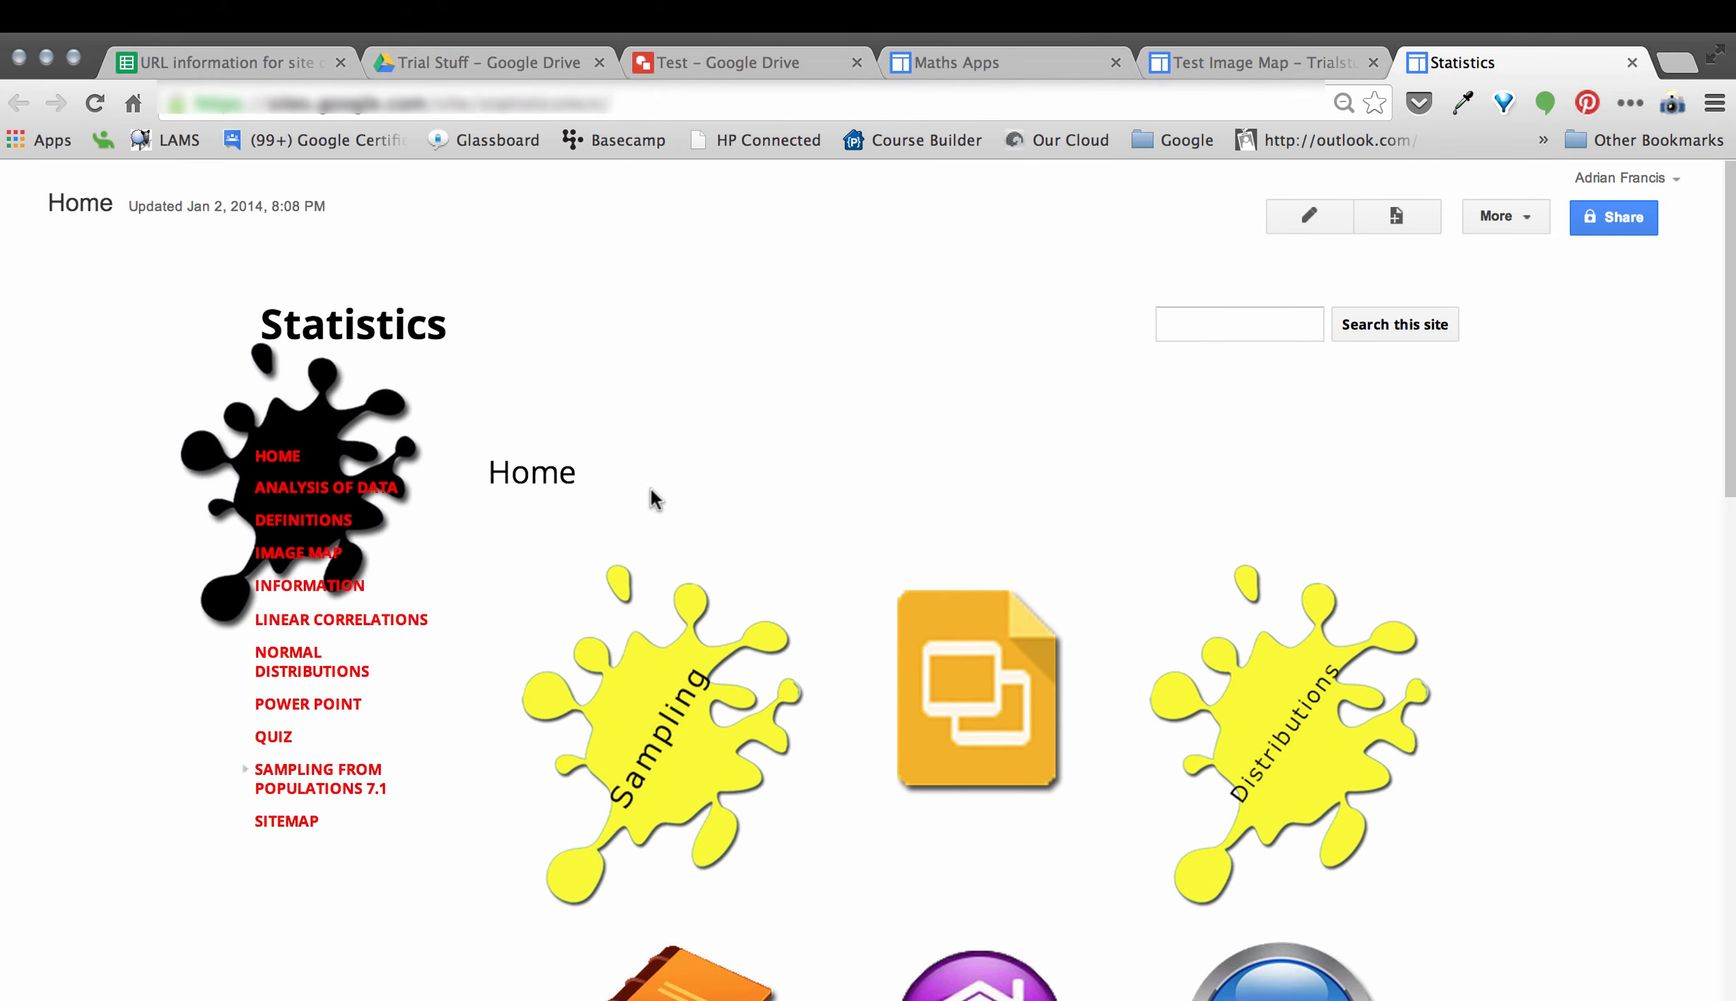
click(1631, 63)
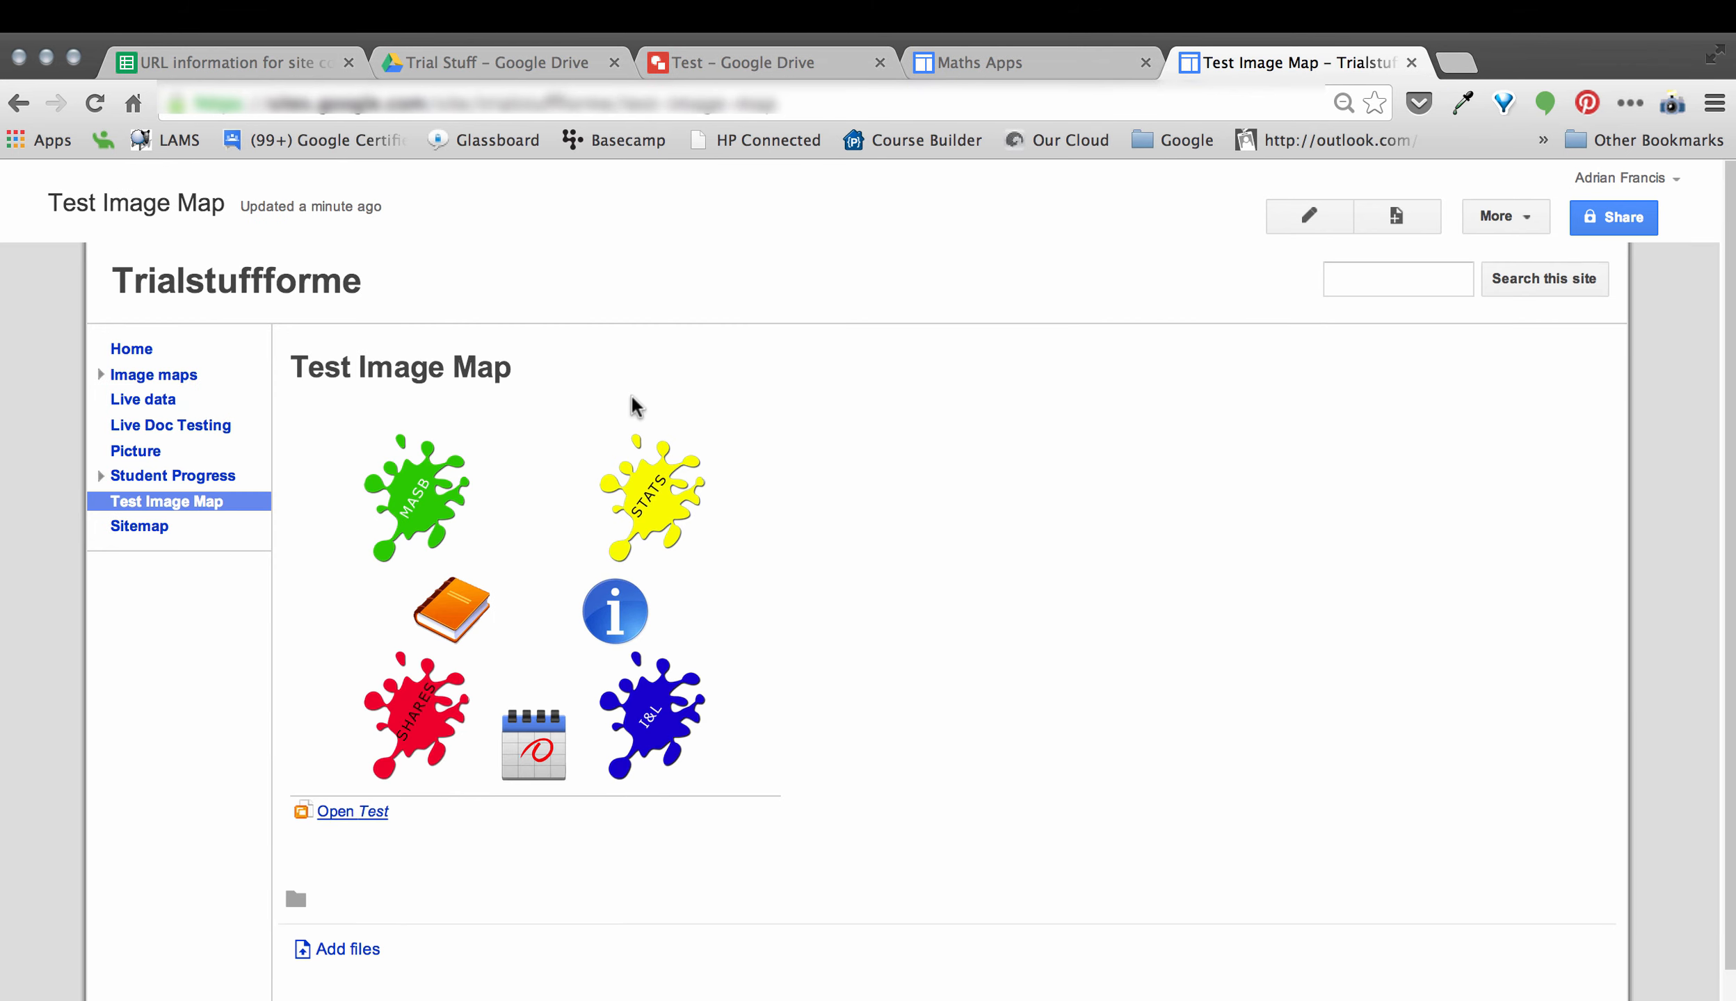